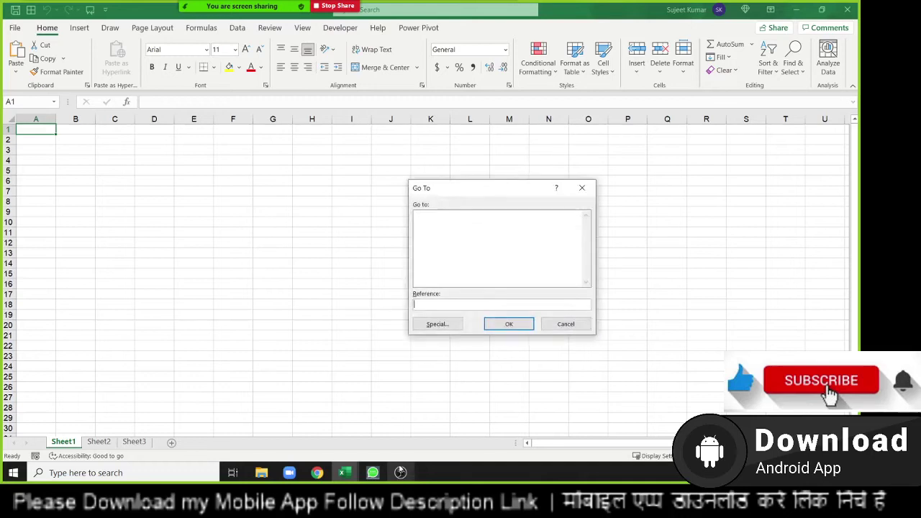
- Close the Go To dialog, mute both Zoom meeting attendees, and close the Participants window
{"action": "left_click", "coordinate": [582, 188]}
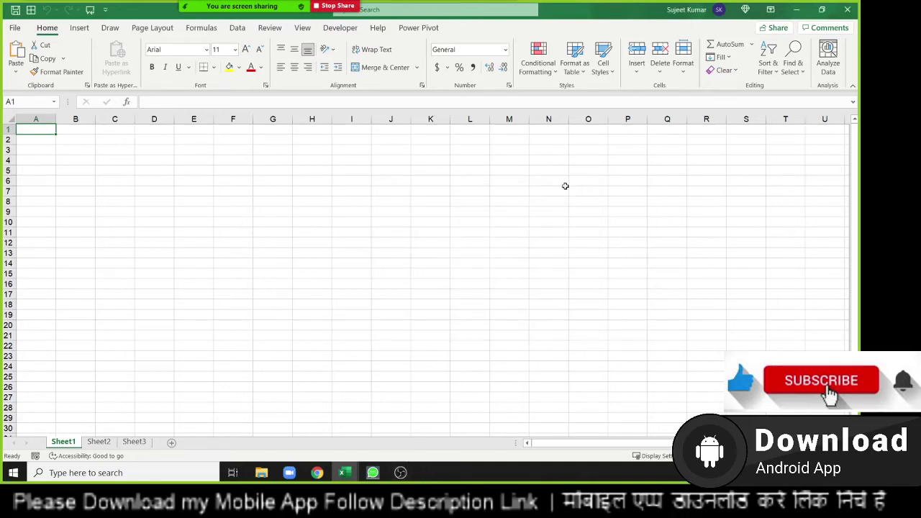
{"action": "key", "text": "alt+u"}
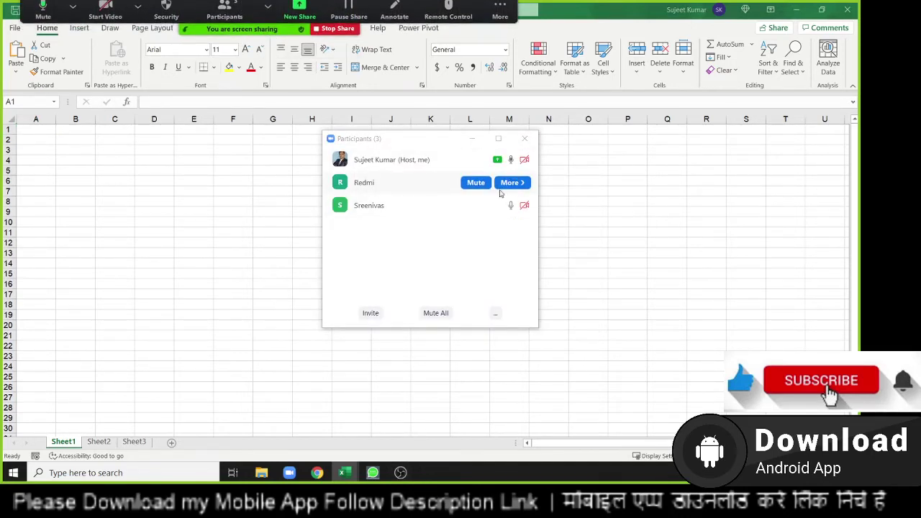
{"action": "left_click", "coordinate": [478, 182]}
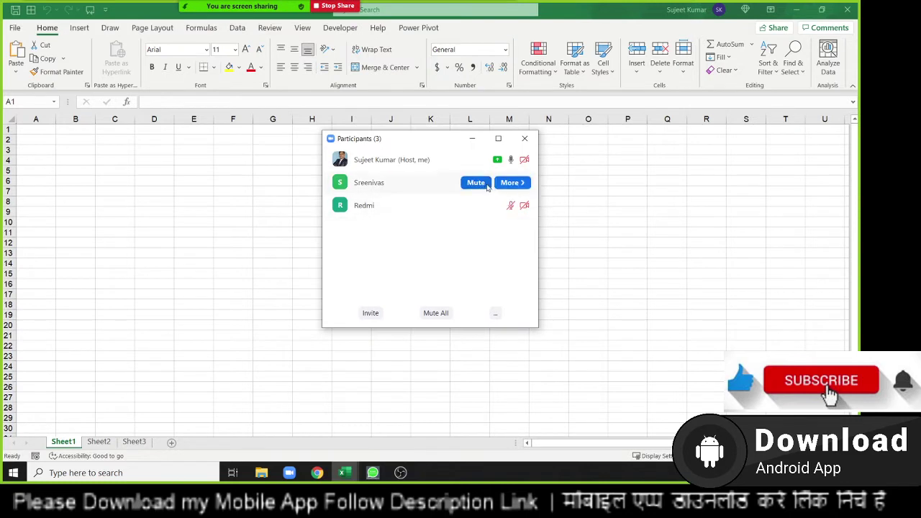
{"action": "left_click", "coordinate": [482, 184]}
{"action": "left_click", "coordinate": [523, 142]}
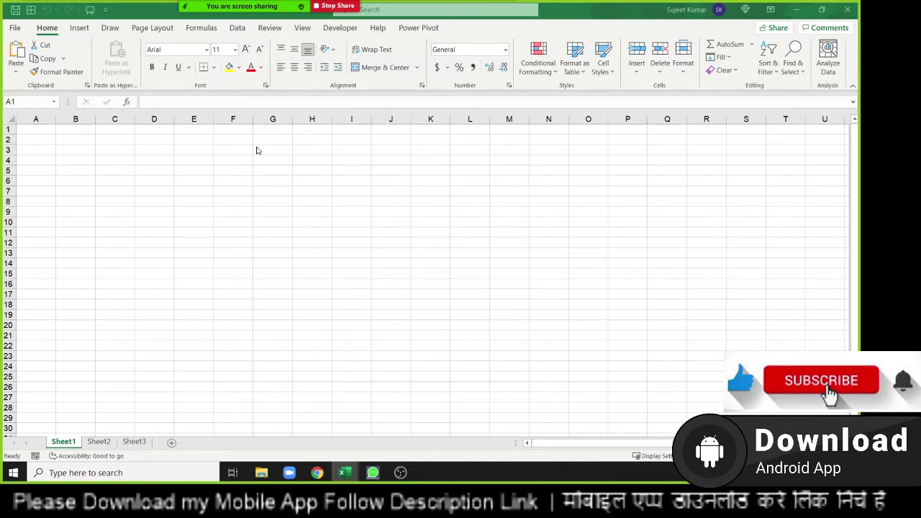
- Switch to the Developer tab and review its group under Options > Customize Ribbon without changes
{"action": "left_click", "coordinate": [339, 38]}
{"action": "left_click", "coordinate": [339, 31]}
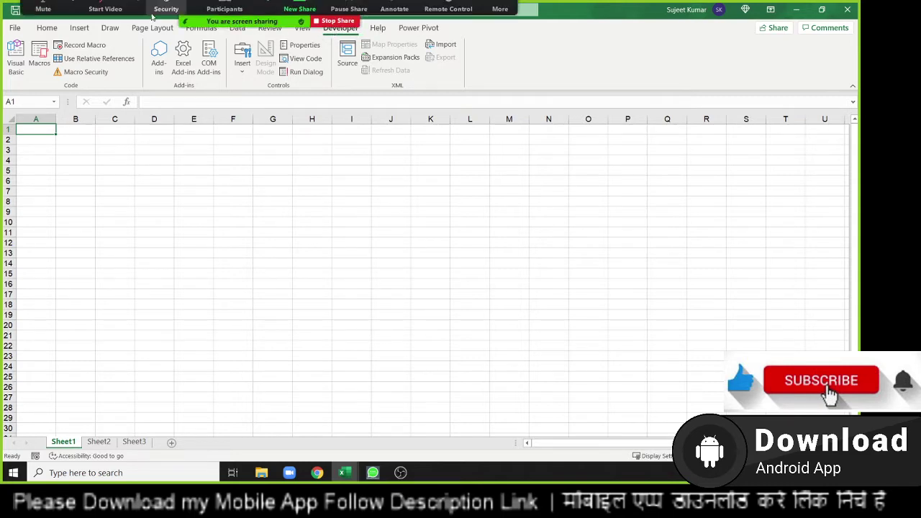
{"action": "left_click", "coordinate": [15, 28]}
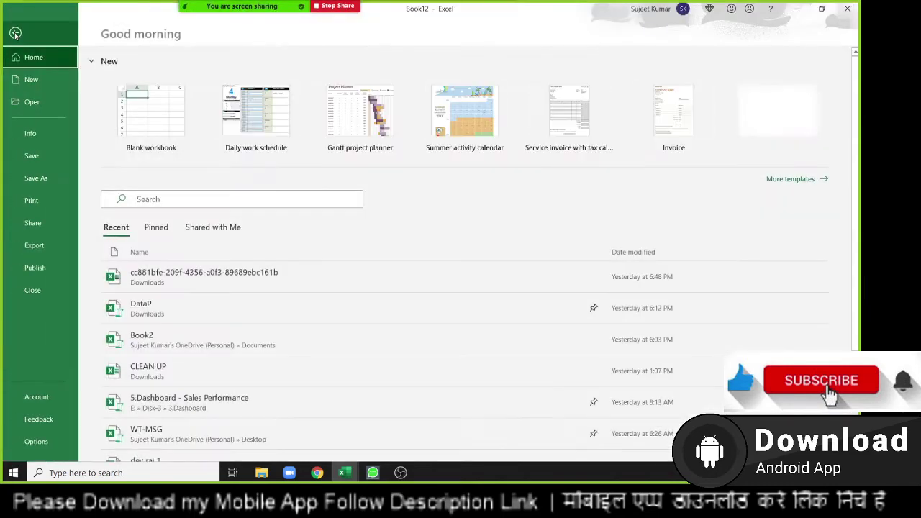
{"action": "left_click", "coordinate": [62, 440]}
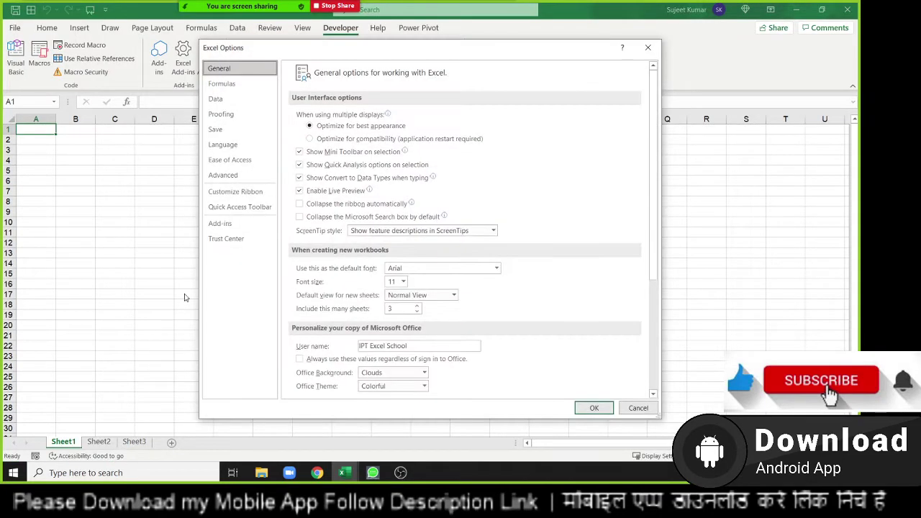
{"action": "left_click", "coordinate": [233, 195]}
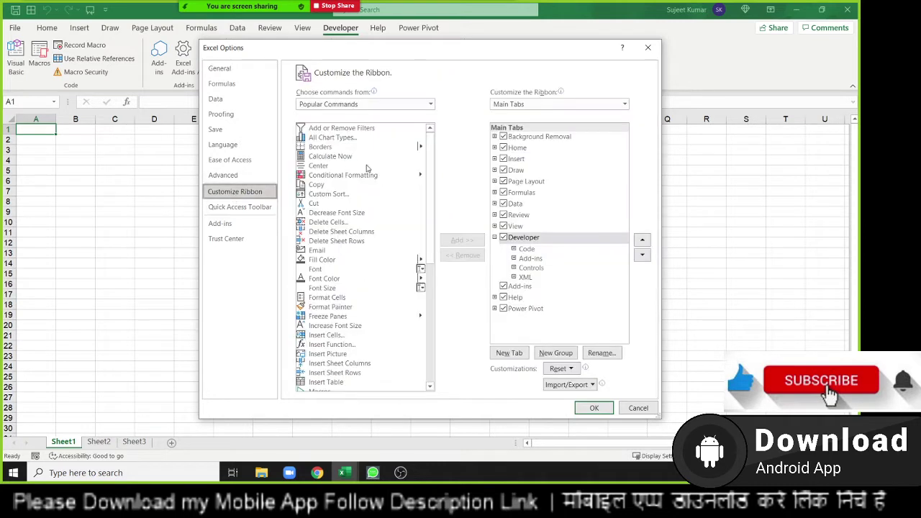
{"action": "left_click", "coordinate": [495, 238]}
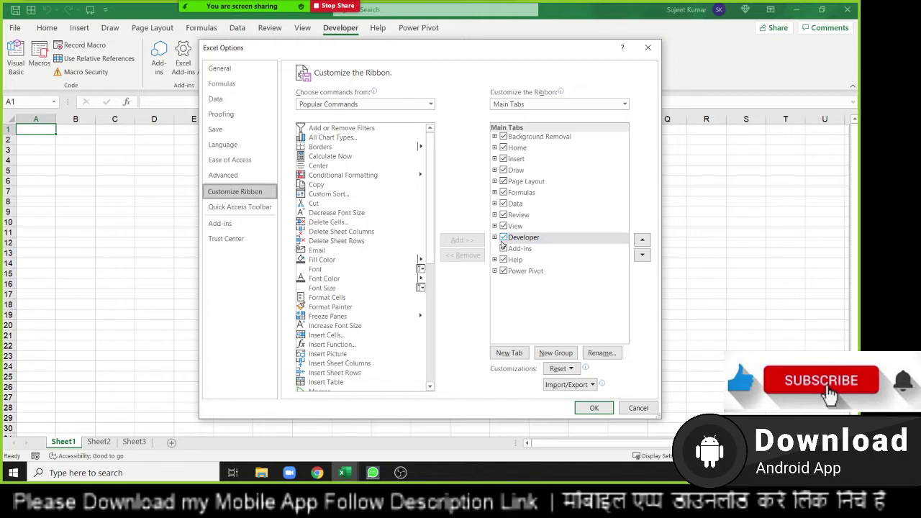
{"action": "left_click", "coordinate": [212, 68]}
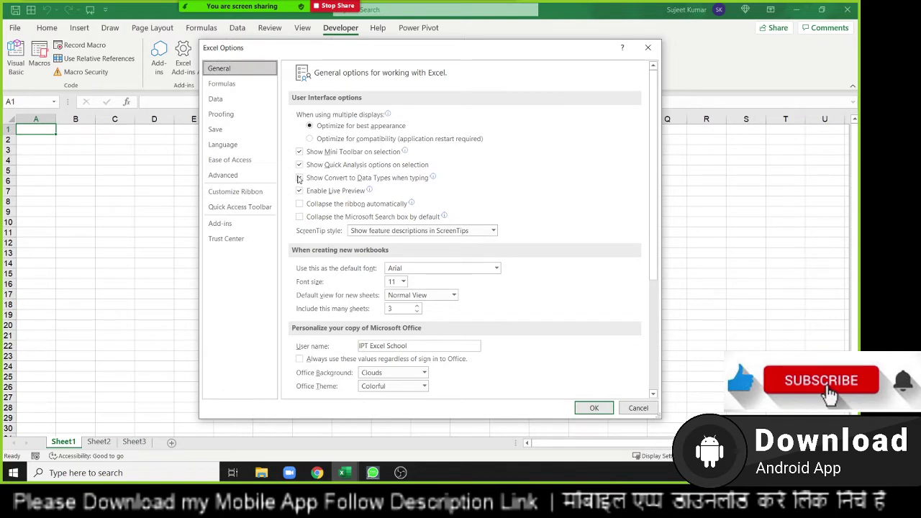
{"action": "left_click", "coordinate": [648, 48]}
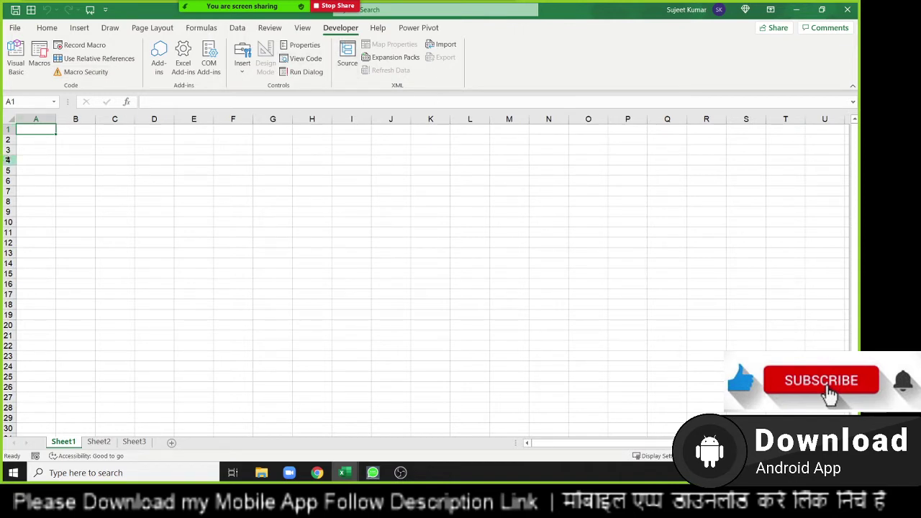
- Set Book12's Save As type to Excel Macro-Enabled Workbook, then cancel without saving
{"action": "left_click", "coordinate": [128, 148]}
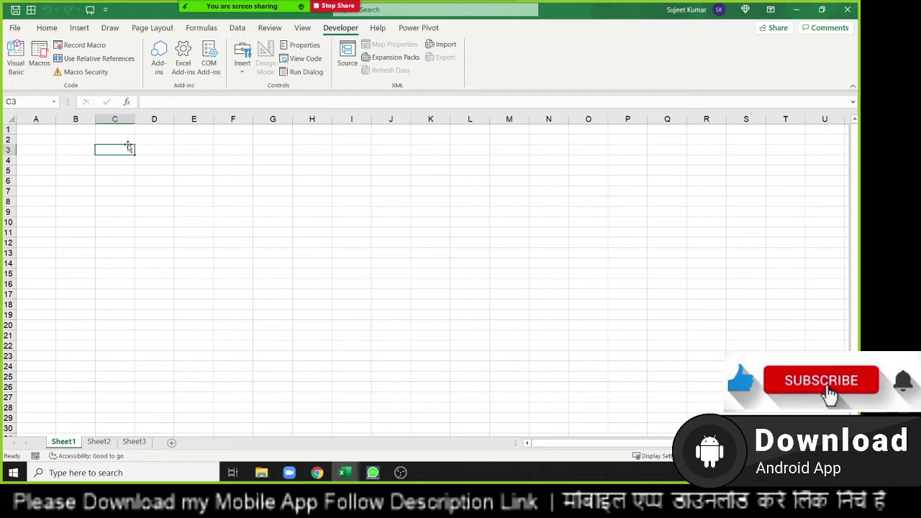
{"action": "left_click", "coordinate": [75, 138]}
{"action": "left_click", "coordinate": [15, 30]}
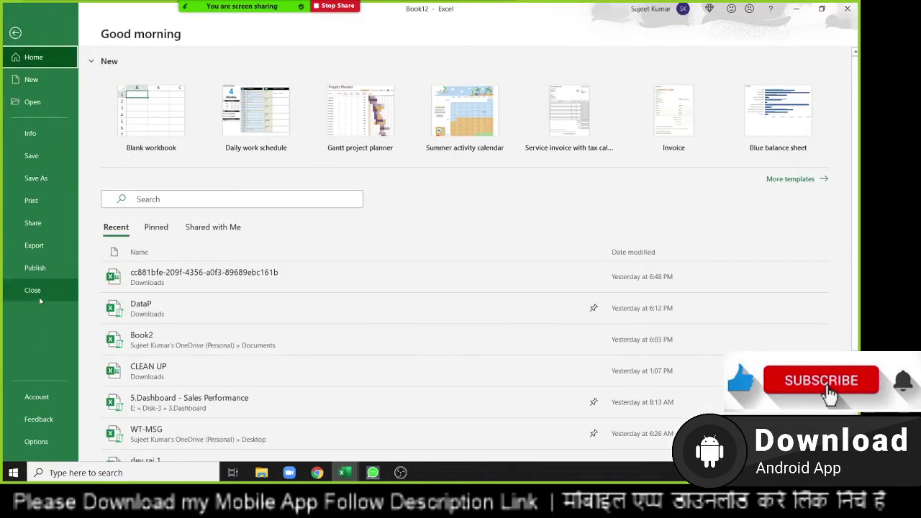
{"action": "left_click", "coordinate": [36, 177]}
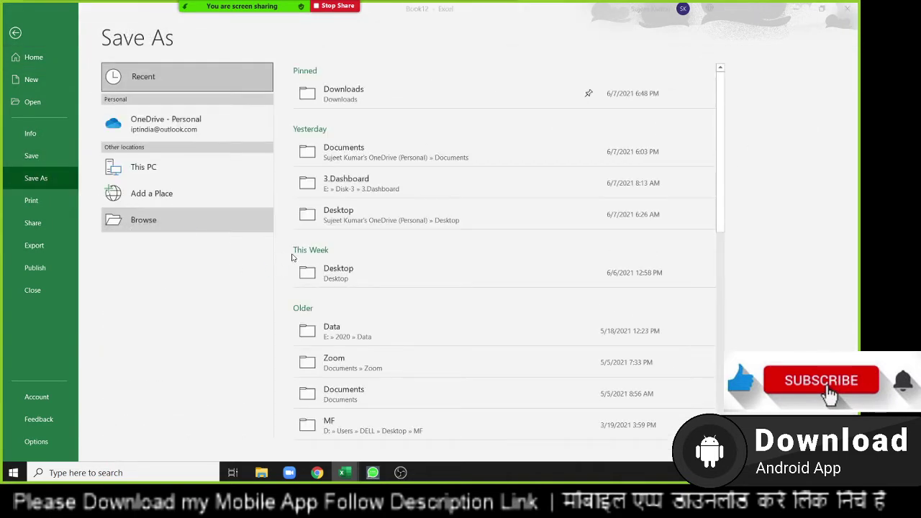
{"action": "left_click", "coordinate": [361, 248]}
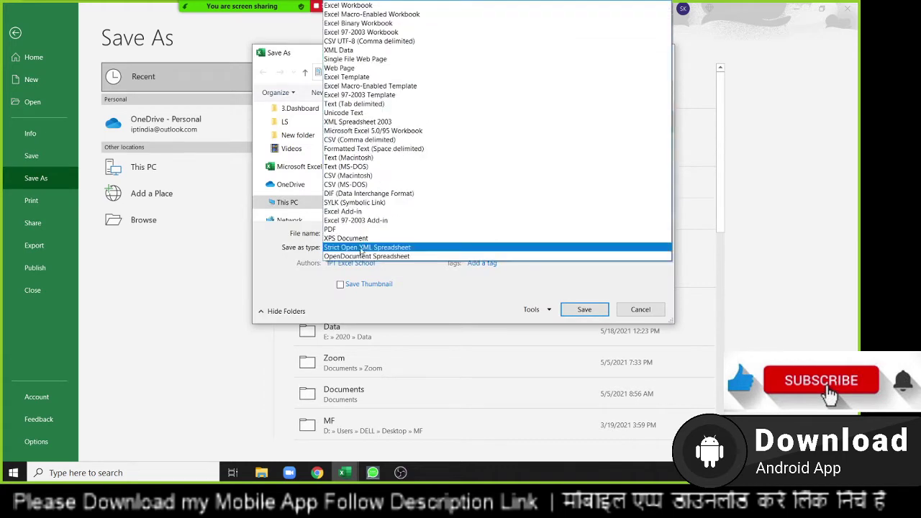
{"action": "left_click", "coordinate": [355, 8]}
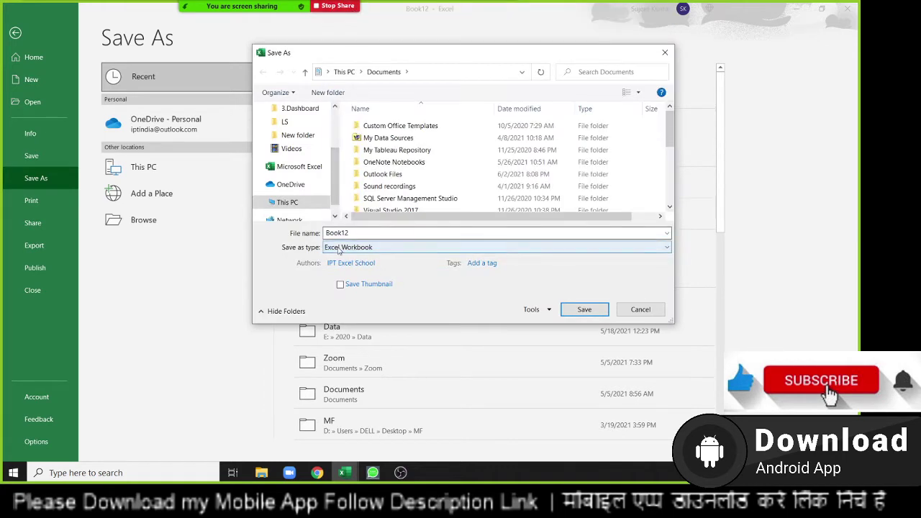
{"action": "left_click", "coordinate": [341, 233]}
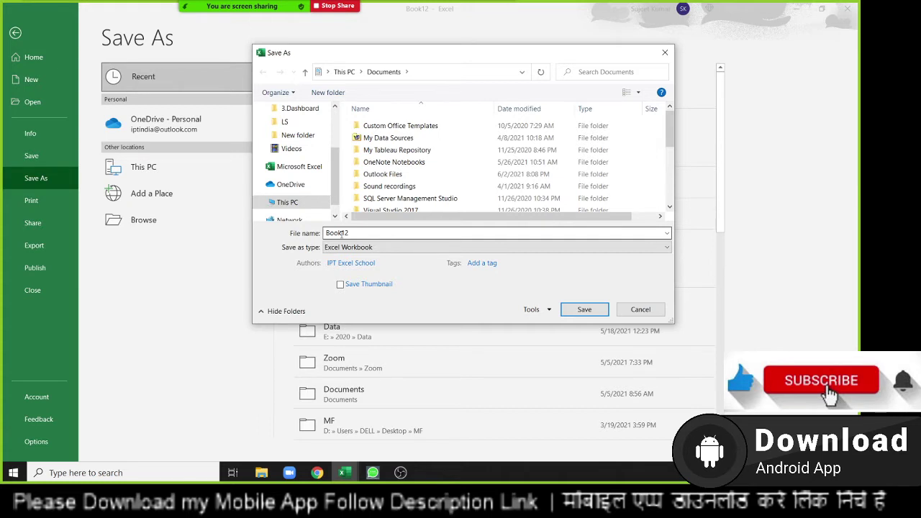
{"action": "left_click", "coordinate": [347, 248]}
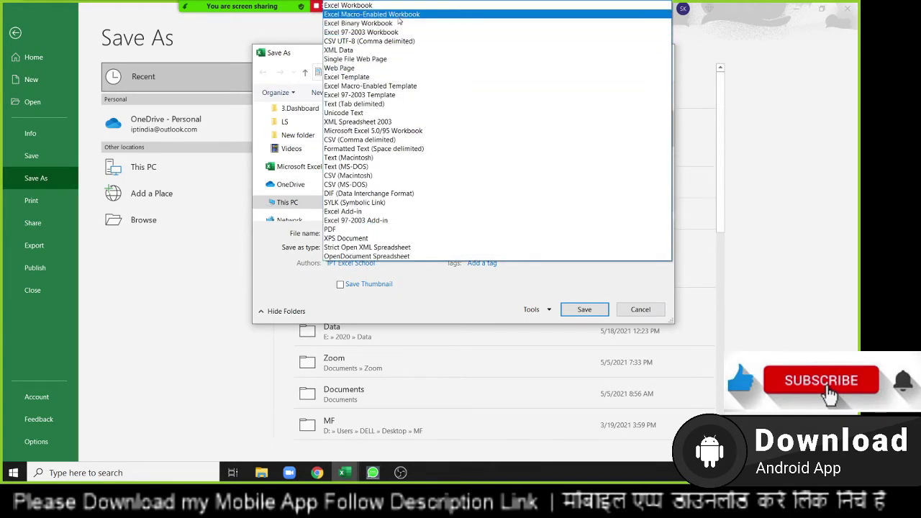
{"action": "left_click", "coordinate": [397, 14]}
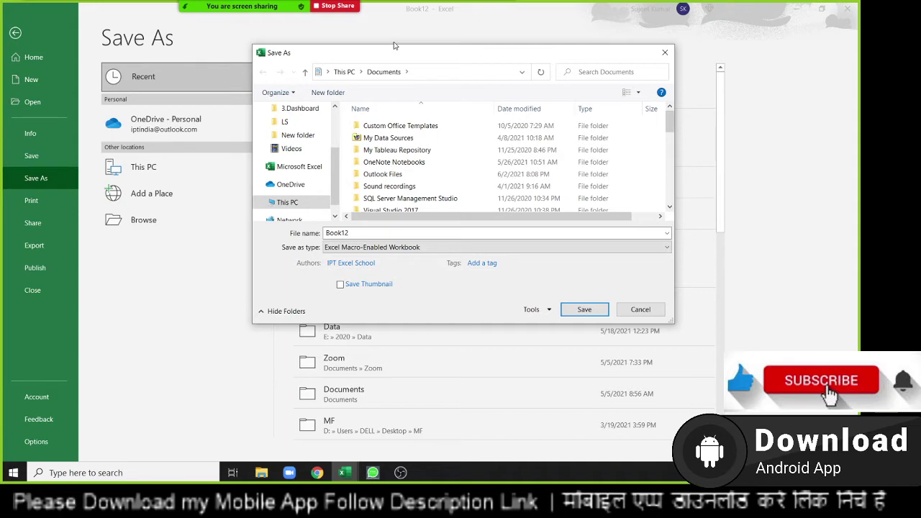
{"action": "key", "text": "Escape"}
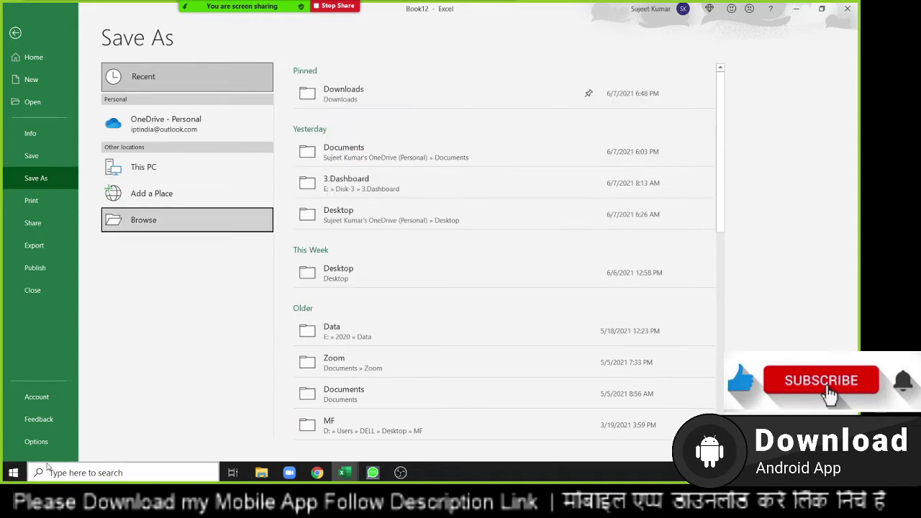
- Keep Excel Macro-Enabled Workbook as the default save format in Options > Save
{"action": "left_click", "coordinate": [47, 440]}
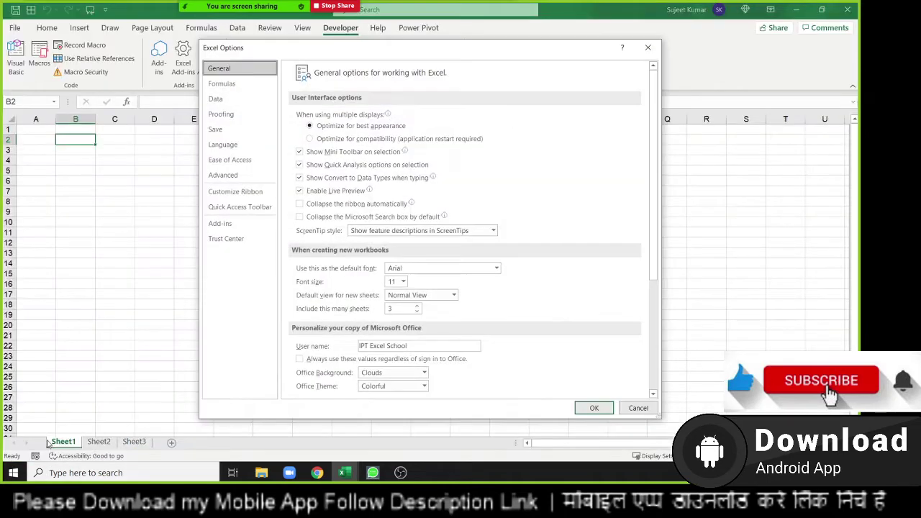
{"action": "left_click", "coordinate": [210, 128]}
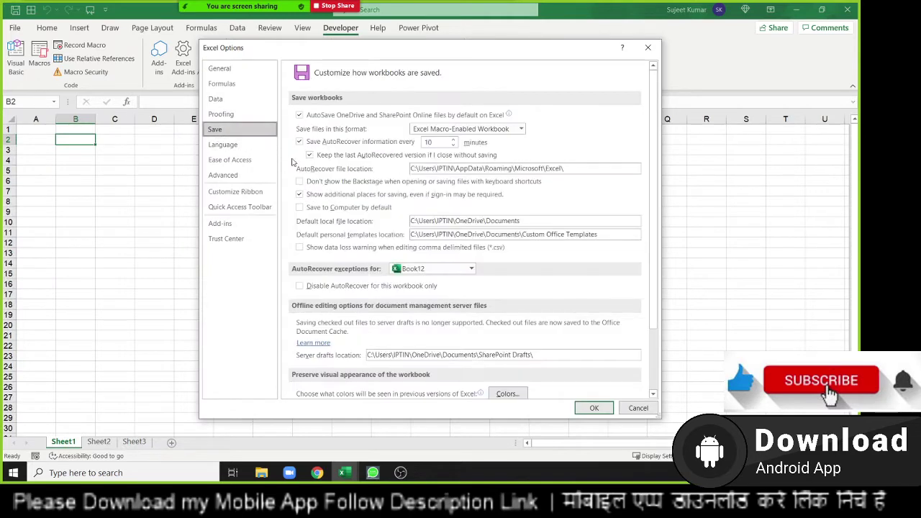
{"action": "left_click", "coordinate": [520, 128]}
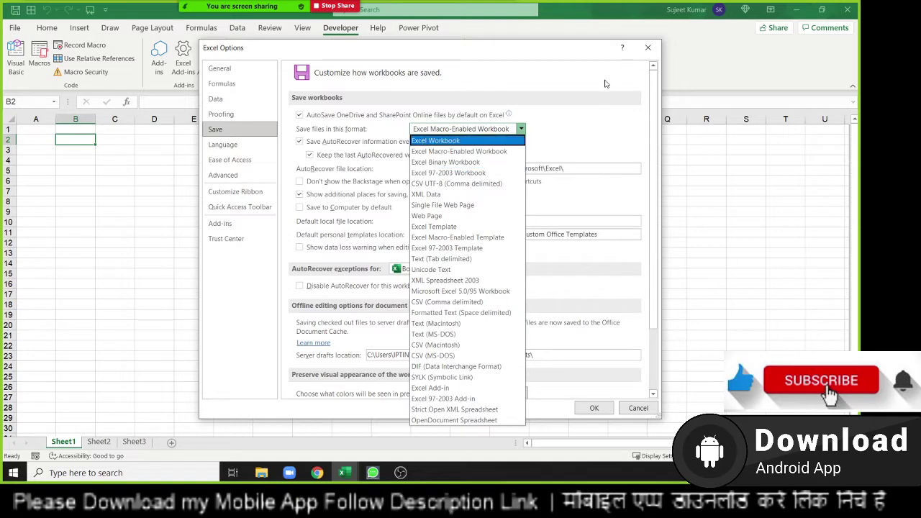
{"action": "left_click", "coordinate": [609, 83]}
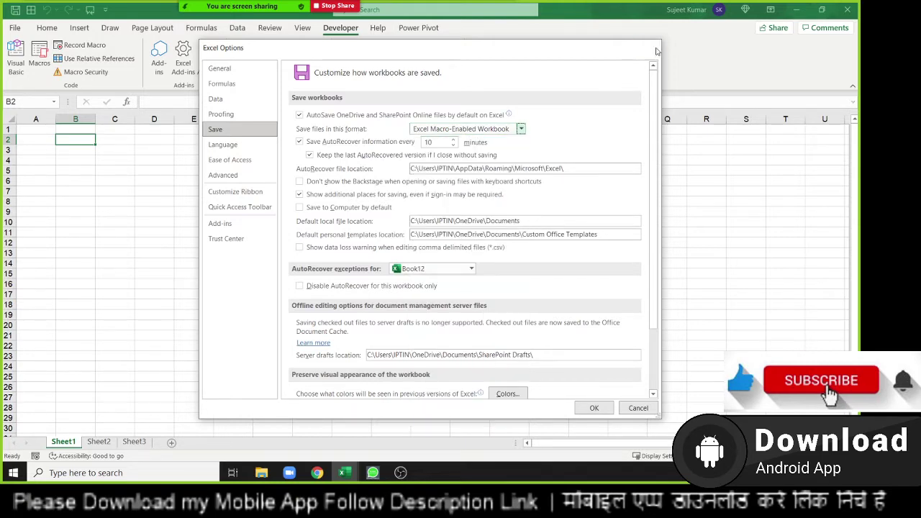
{"action": "left_click", "coordinate": [649, 48]}
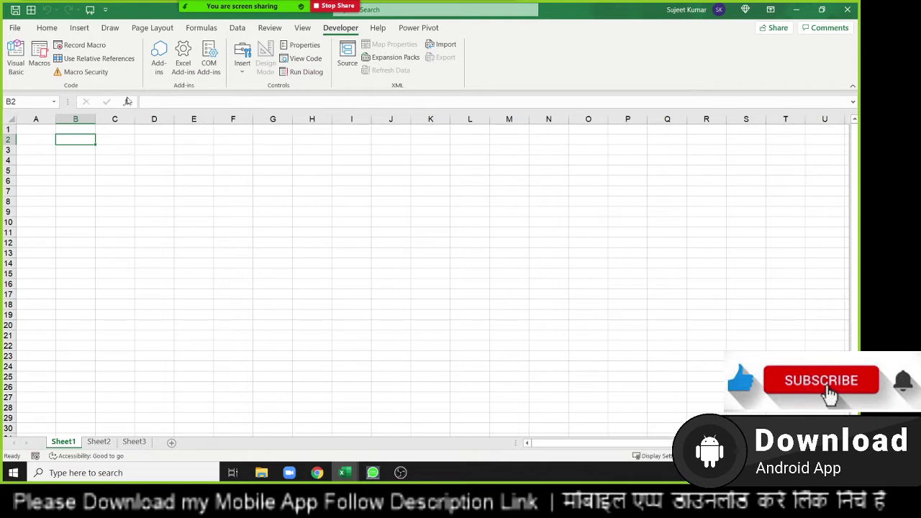
{"action": "left_click", "coordinate": [85, 72]}
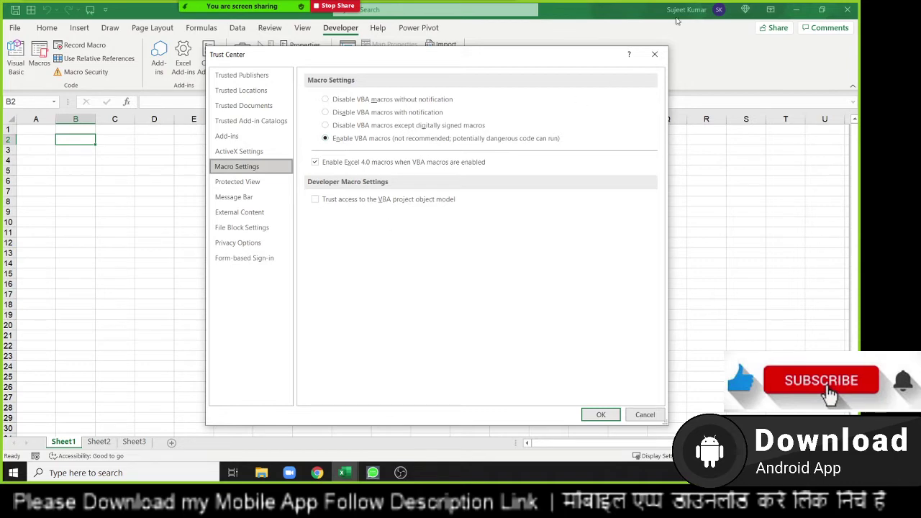
{"action": "left_click", "coordinate": [655, 55]}
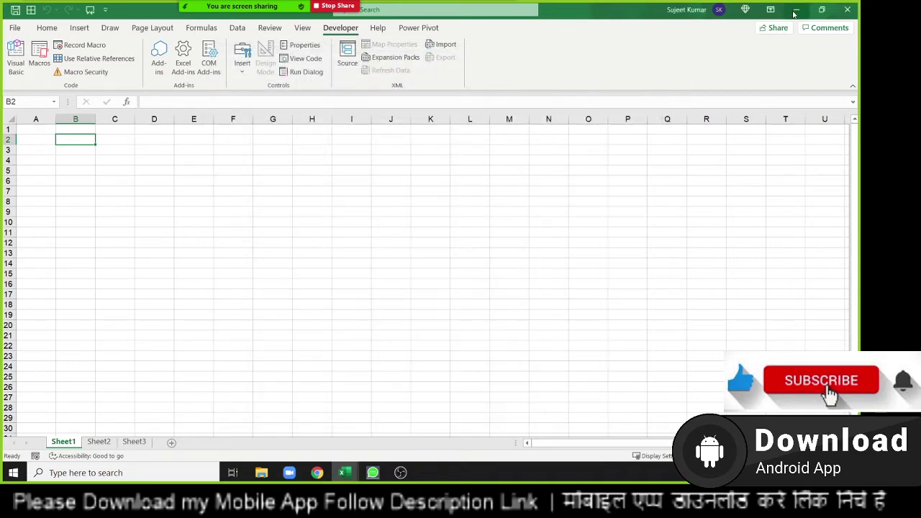
- Minimize both workbooks and open File Explorer on the Desktop folder
{"action": "left_click", "coordinate": [795, 10]}
{"action": "left_click", "coordinate": [795, 11]}
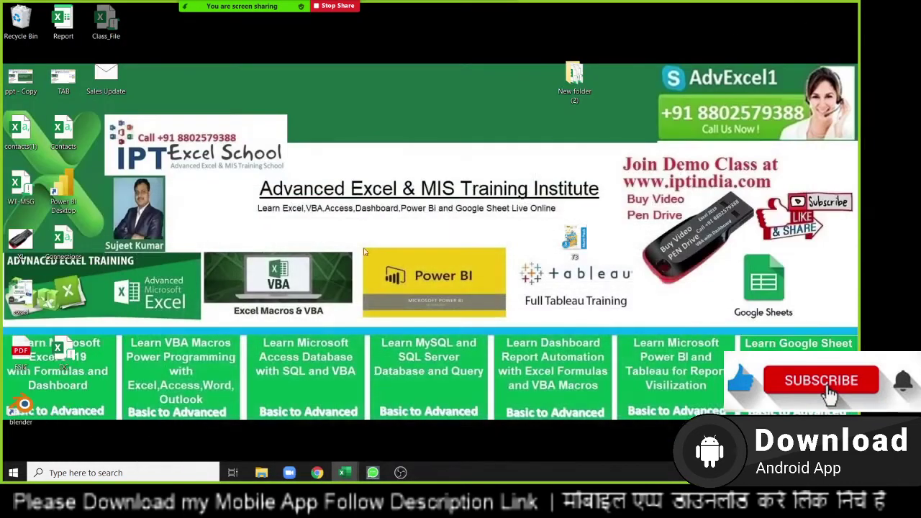
{"action": "left_click", "coordinate": [262, 474]}
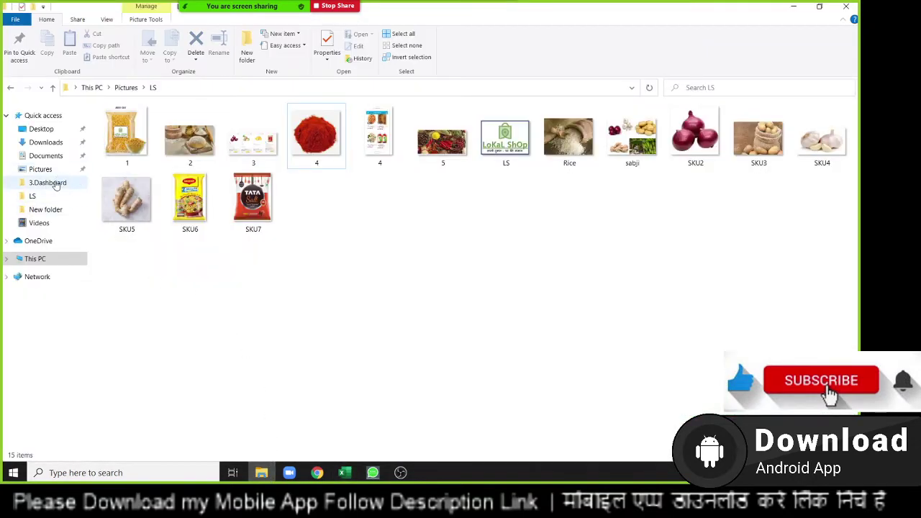
{"action": "left_click", "coordinate": [56, 130]}
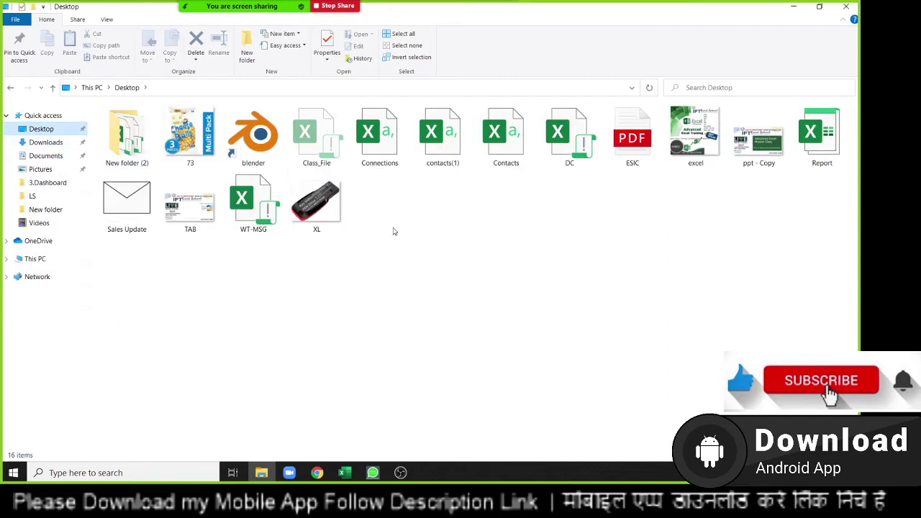
{"action": "left_click", "coordinate": [41, 157]}
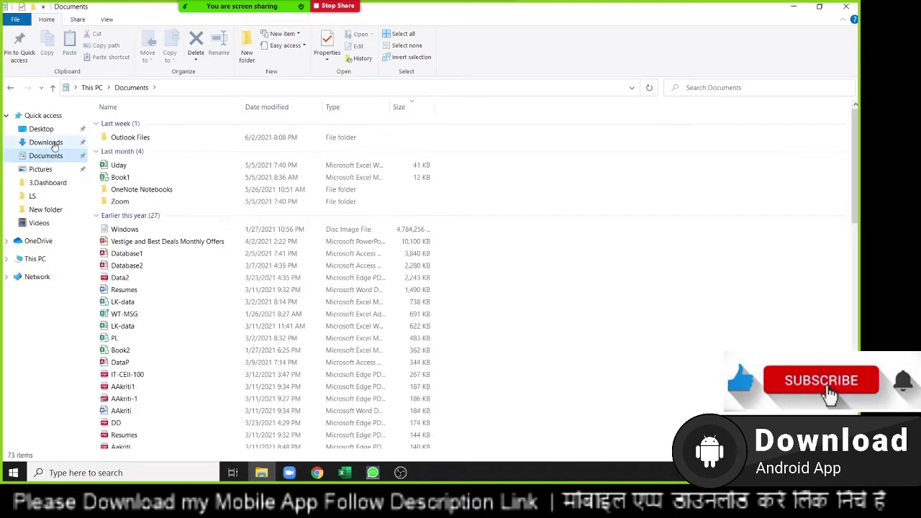
{"action": "left_click", "coordinate": [54, 144]}
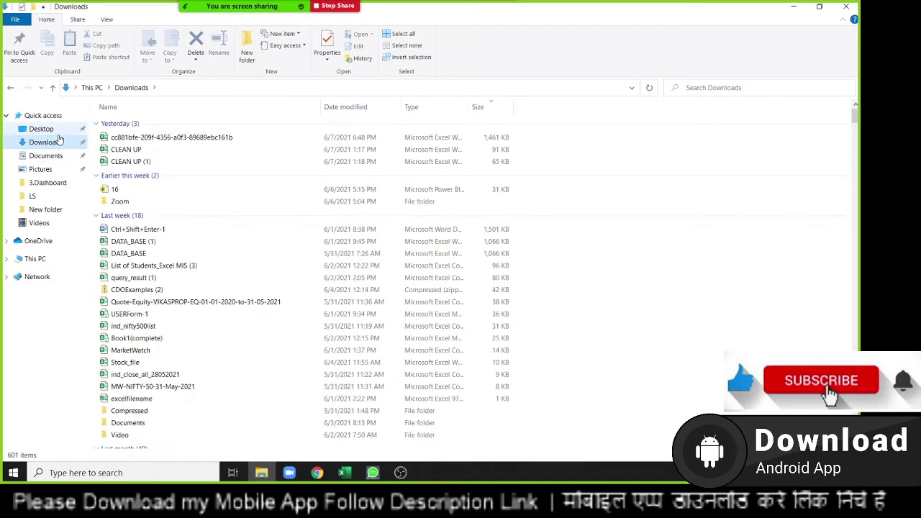
{"action": "left_click", "coordinate": [60, 130]}
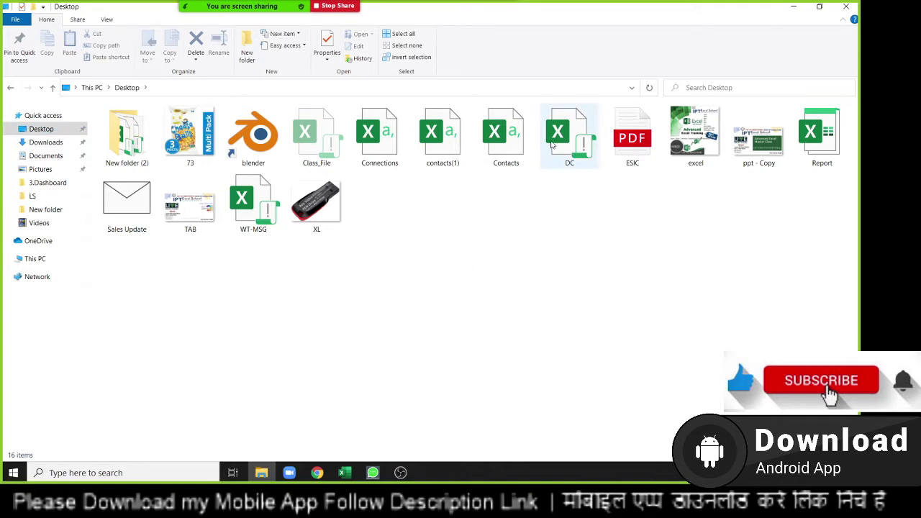
- Move the 73 file into New folder (2) on the Desktop
{"action": "mouse_move", "coordinate": [542, 102]}
{"action": "left_mouse_down"}
{"action": "mouse_move", "coordinate": [605, 180]}
{"action": "mouse_move", "coordinate": [599, 169]}
{"action": "left_mouse_up"}
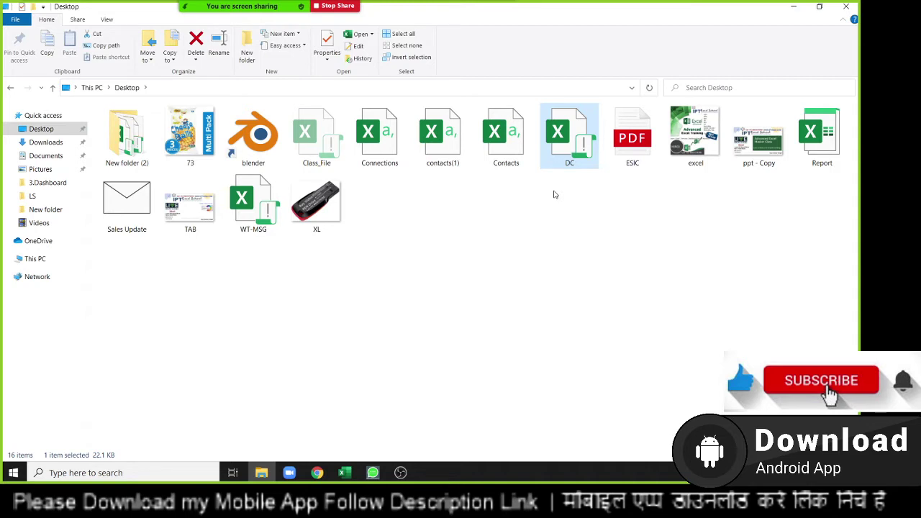
{"action": "left_click", "coordinate": [199, 142]}
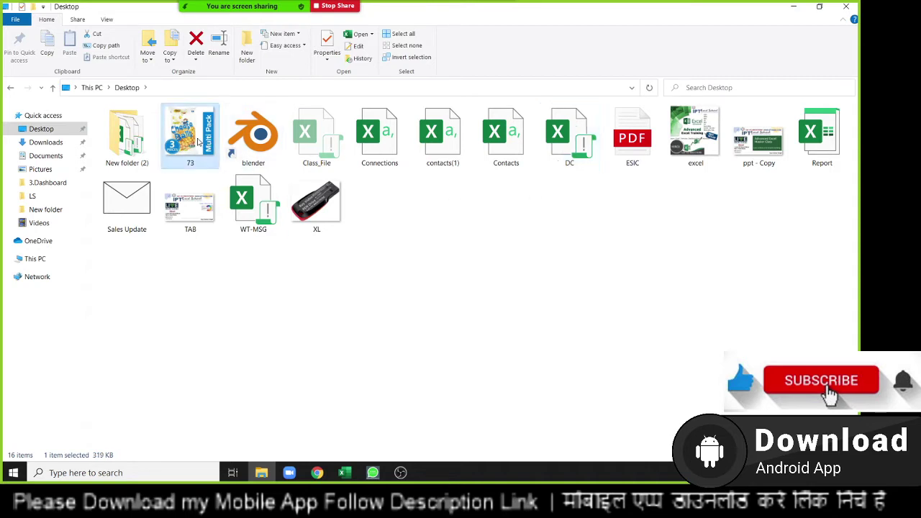
{"action": "left_click_drag", "start_coordinate": [199, 142], "coordinate": [128, 140]}
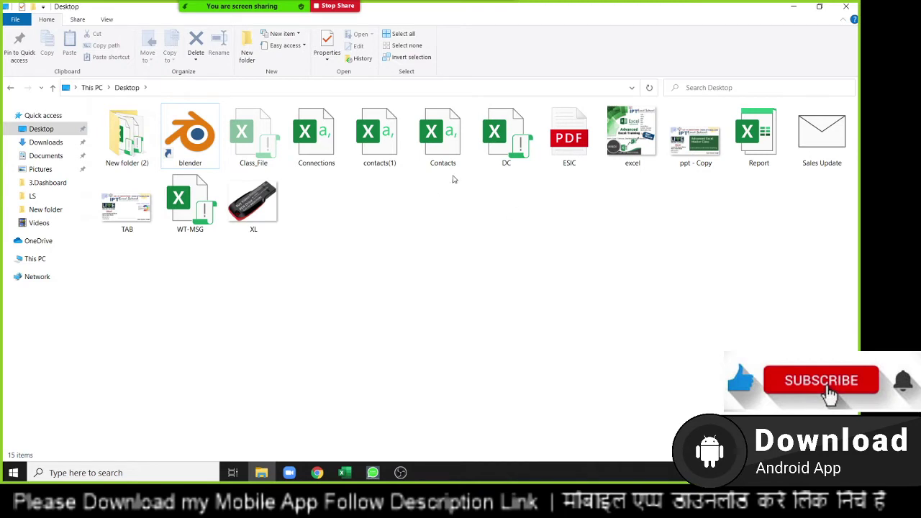
{"action": "left_click_drag", "start_coordinate": [453, 179], "coordinate": [388, 122]}
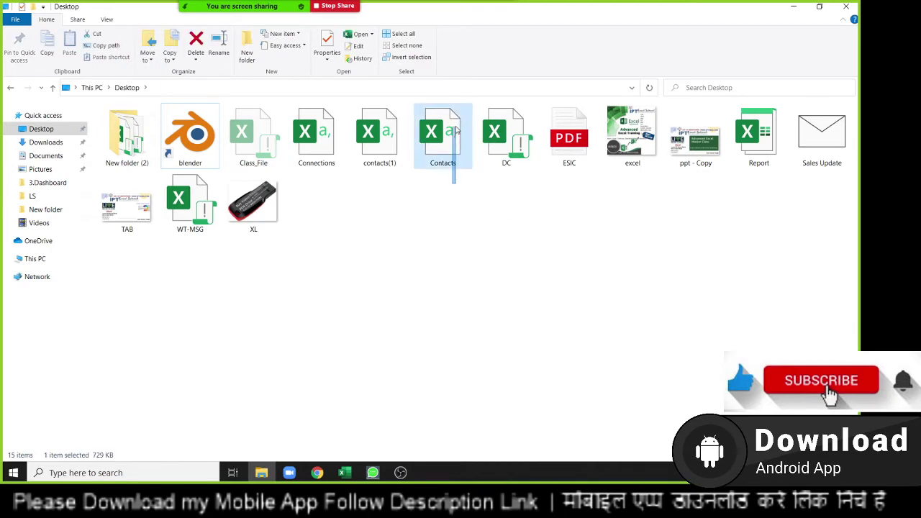
{"action": "left_click", "coordinate": [388, 122]}
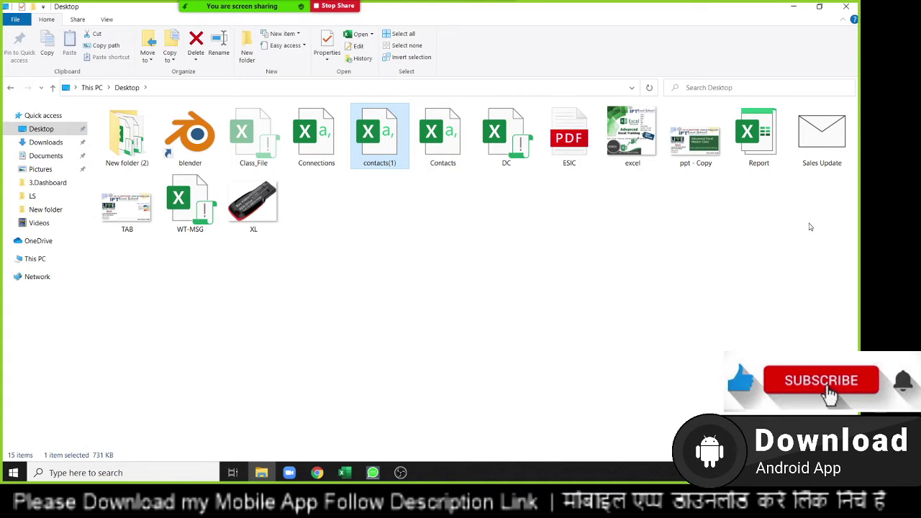
{"action": "left_click_drag", "start_coordinate": [781, 162], "coordinate": [743, 109]}
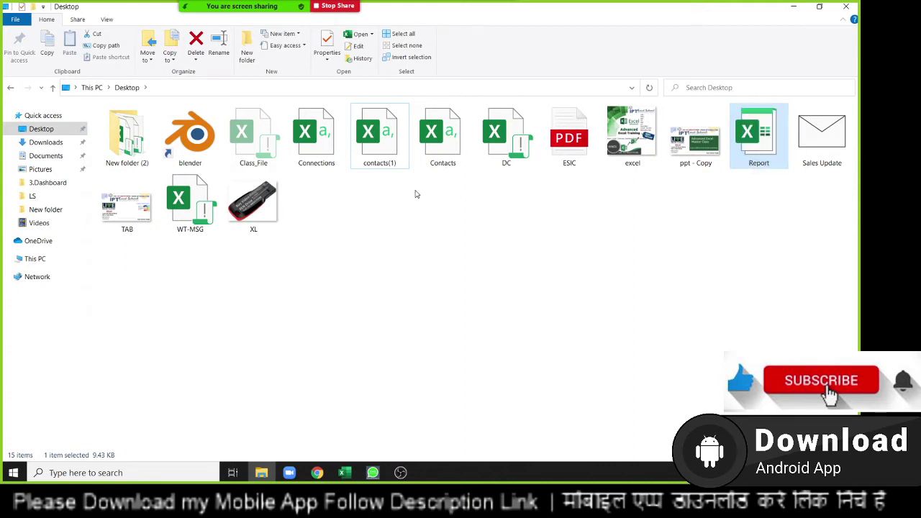
- Open the Documents folder and display its files as extra large icons
{"action": "left_click", "coordinate": [49, 143]}
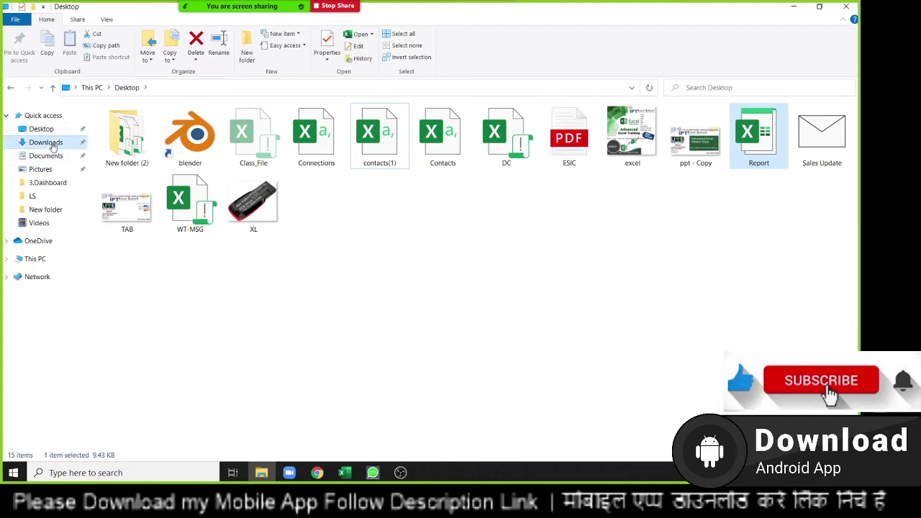
{"action": "left_click", "coordinate": [60, 156]}
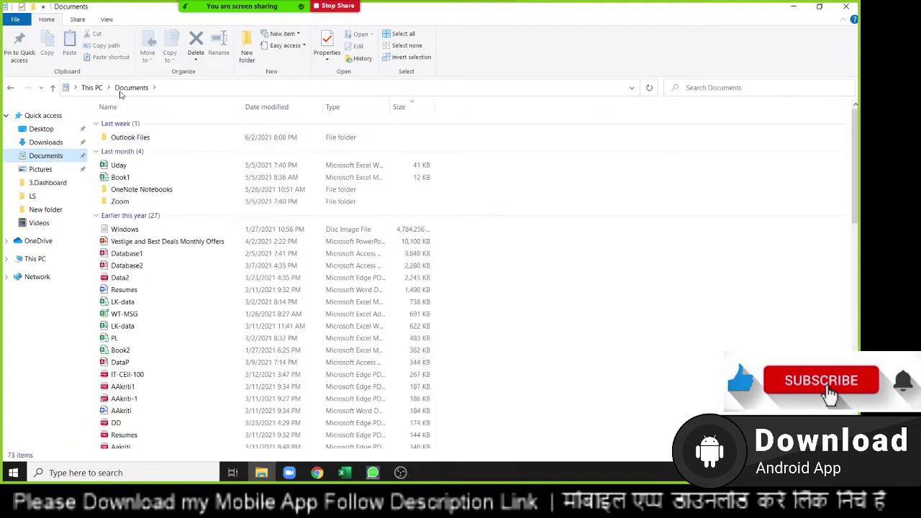
{"action": "left_click", "coordinate": [106, 19]}
{"action": "left_click", "coordinate": [164, 57]}
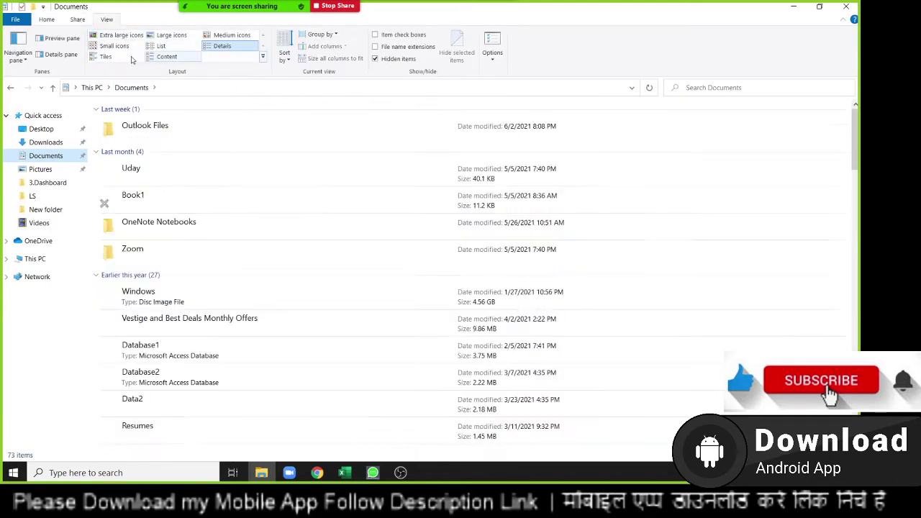
{"action": "left_click", "coordinate": [115, 48]}
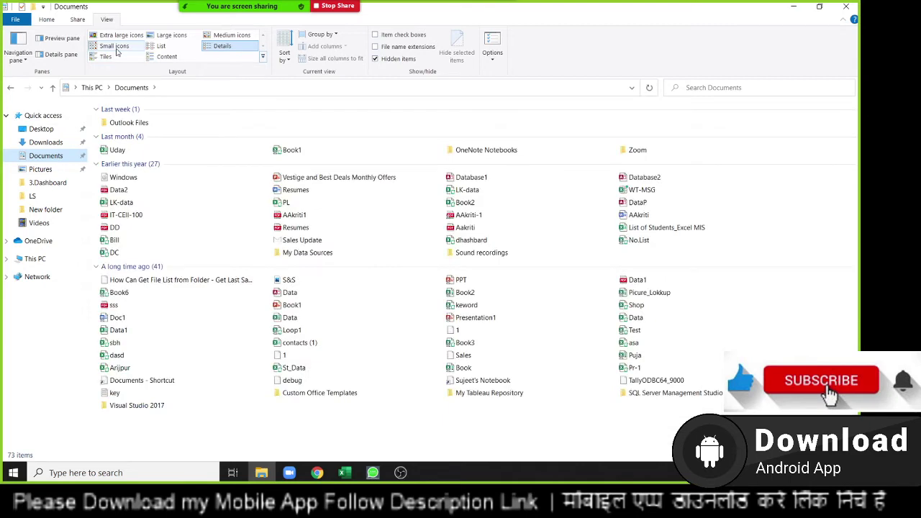
{"action": "left_click", "coordinate": [121, 38]}
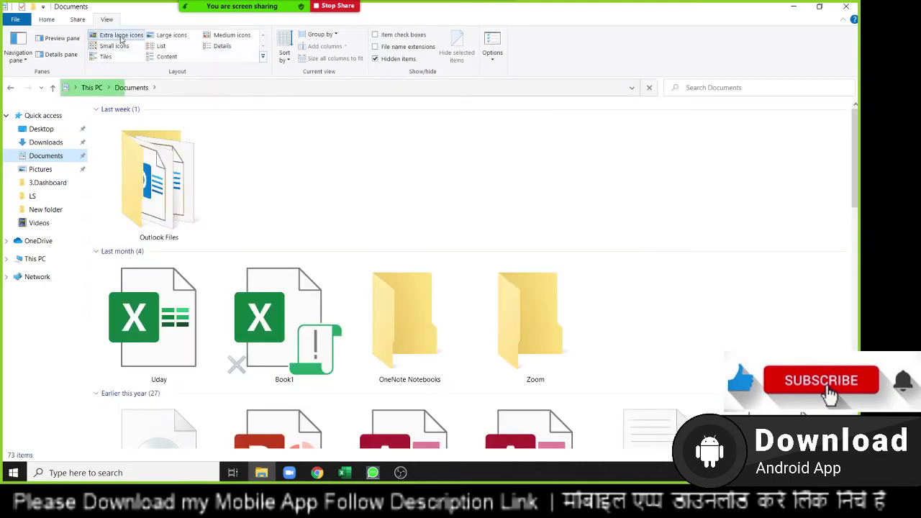
{"action": "scroll", "coordinate": [264, 240], "scroll_direction": "down", "scroll_amount": 5}
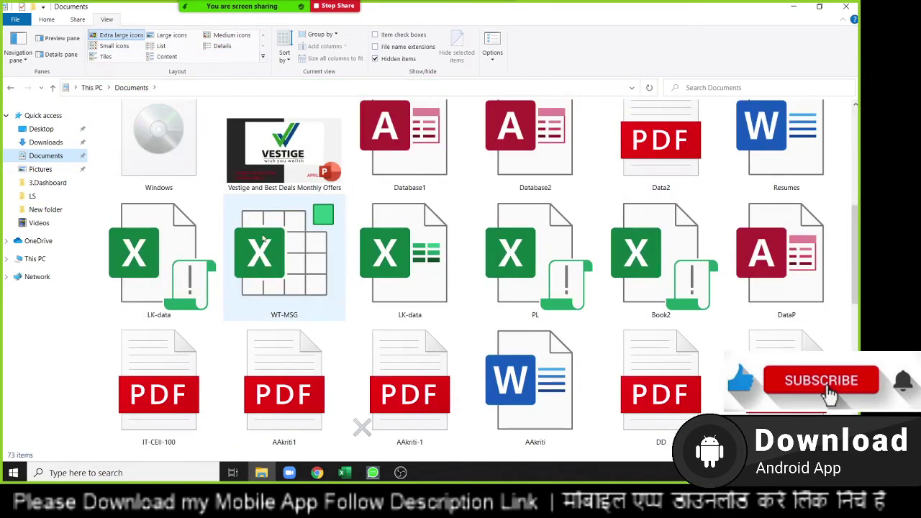
{"action": "scroll", "coordinate": [216, 253], "scroll_direction": "up", "scroll_amount": 5}
- Select the Uday and Book1 workbooks, open Uday, and dismiss its context menu
{"action": "mouse_move", "coordinate": [170, 302]}
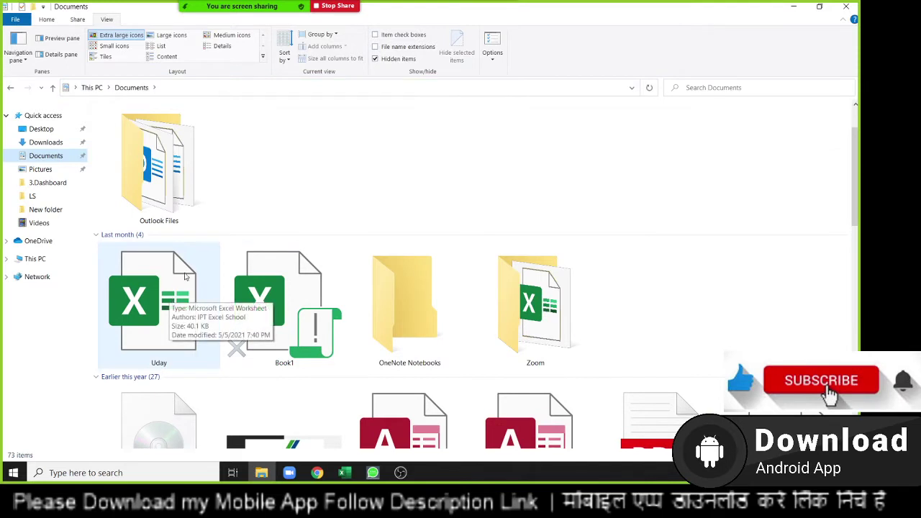
{"action": "left_click", "coordinate": [145, 321]}
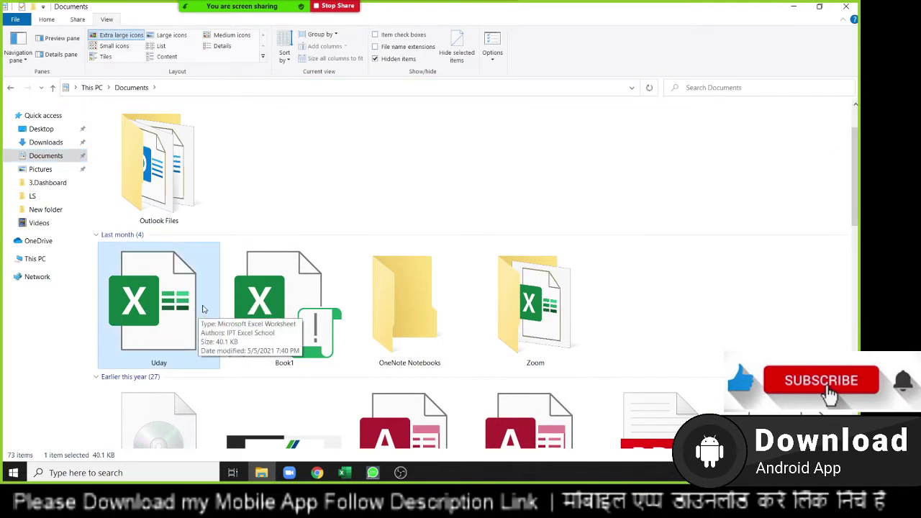
{"action": "scroll", "coordinate": [199, 316], "scroll_direction": "down", "scroll_amount": 3}
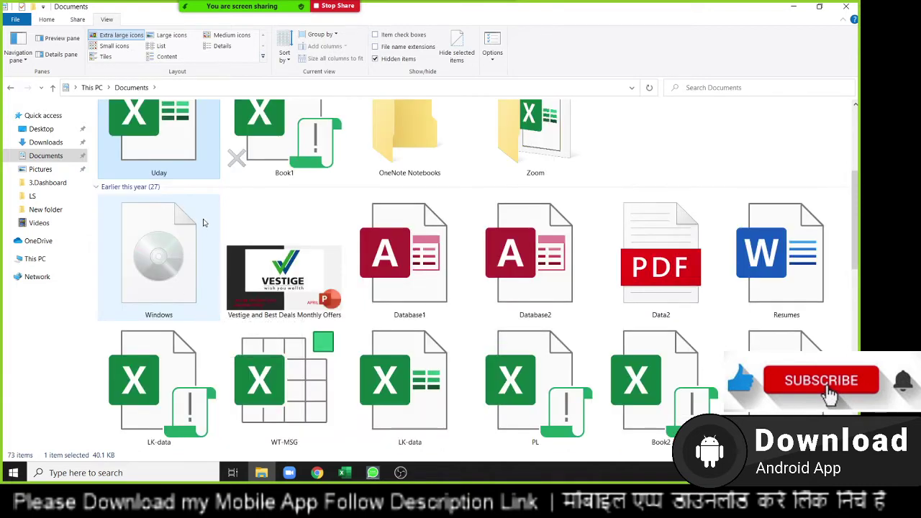
{"action": "scroll", "coordinate": [205, 218], "scroll_direction": "up", "scroll_amount": 3}
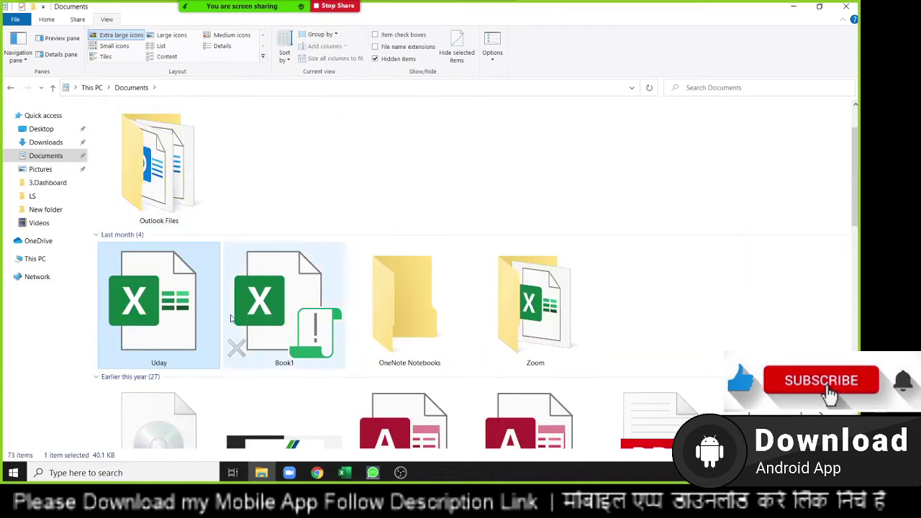
{"action": "left_click", "coordinate": [299, 342]}
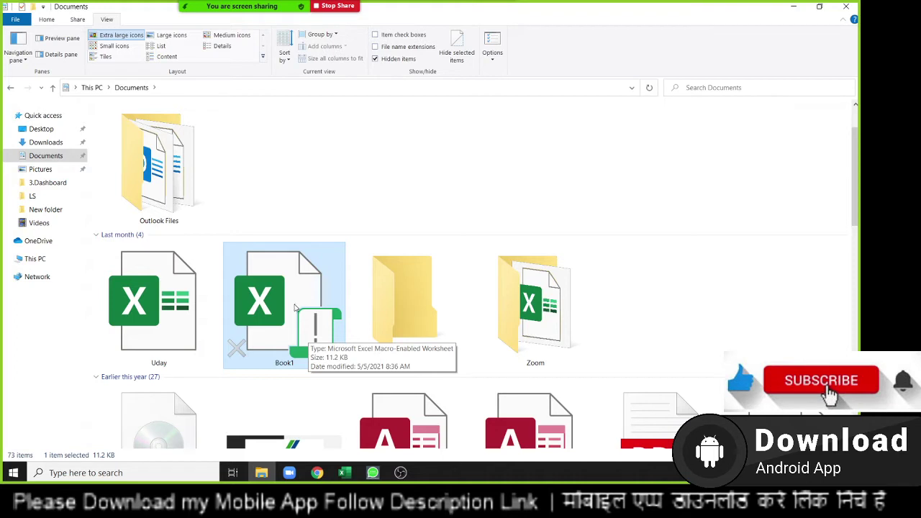
{"action": "left_click", "coordinate": [186, 296]}
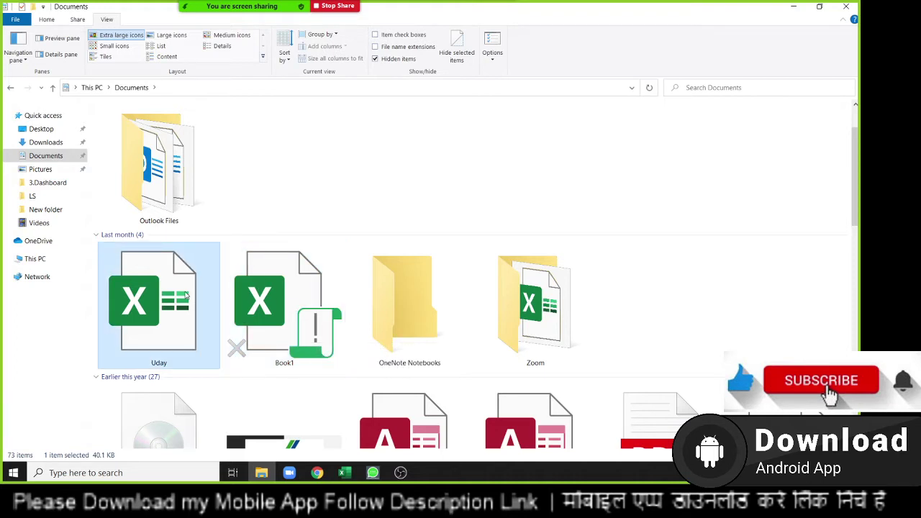
{"action": "double_click", "coordinate": [186, 296]}
{"action": "right_click", "coordinate": [186, 296]}
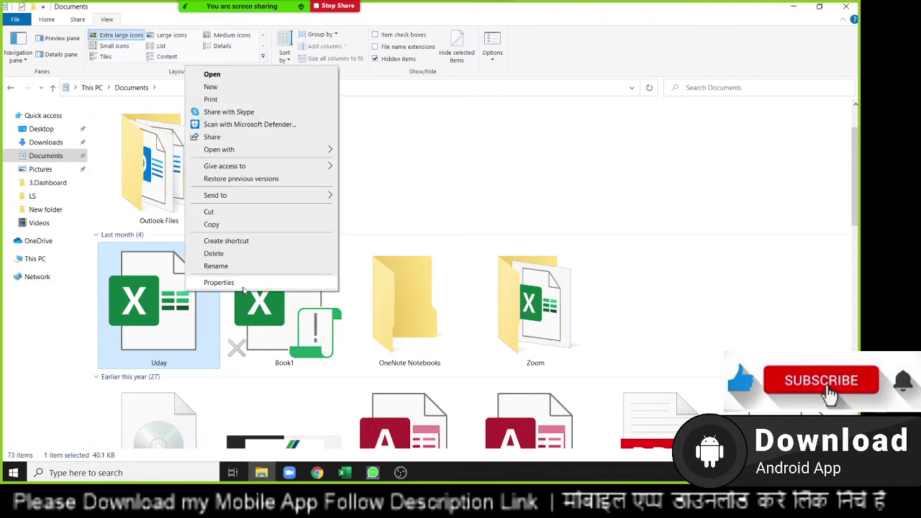
{"action": "left_click", "coordinate": [658, 323]}
{"action": "scroll", "coordinate": [655, 324], "scroll_direction": "down", "scroll_amount": 4}
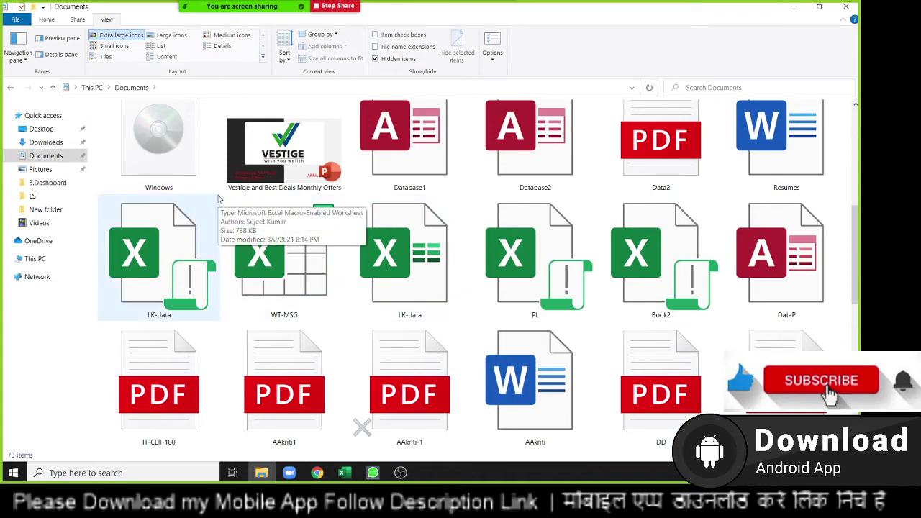
{"action": "left_click", "coordinate": [311, 261]}
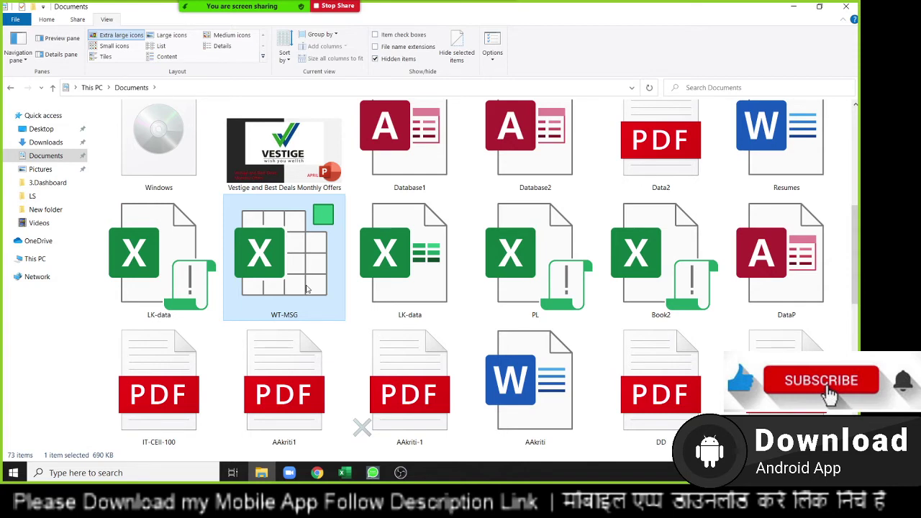
- Bring the Book12 workbook to the front and open the Visual Basic editor
{"action": "left_click", "coordinate": [344, 475]}
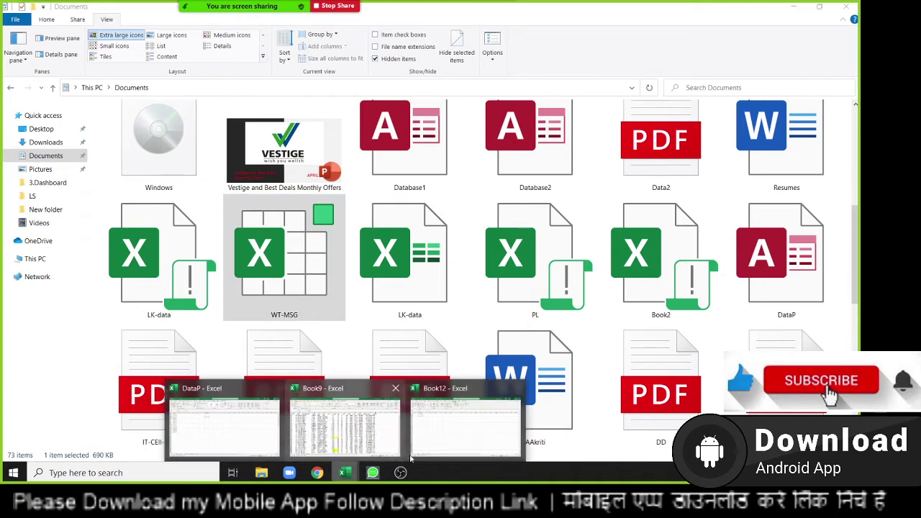
{"action": "left_click", "coordinate": [427, 449]}
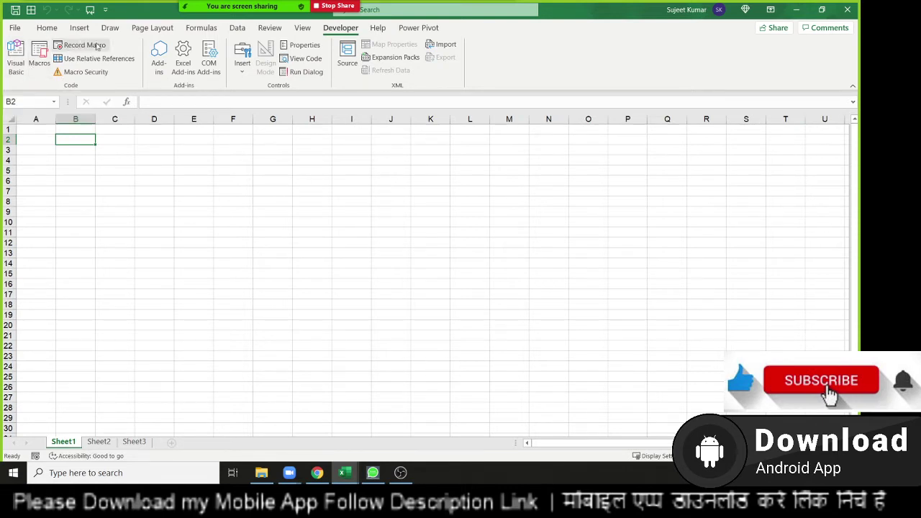
{"action": "left_click", "coordinate": [15, 70]}
{"action": "left_click_drag", "start_coordinate": [478, 18], "coordinate": [585, 55]}
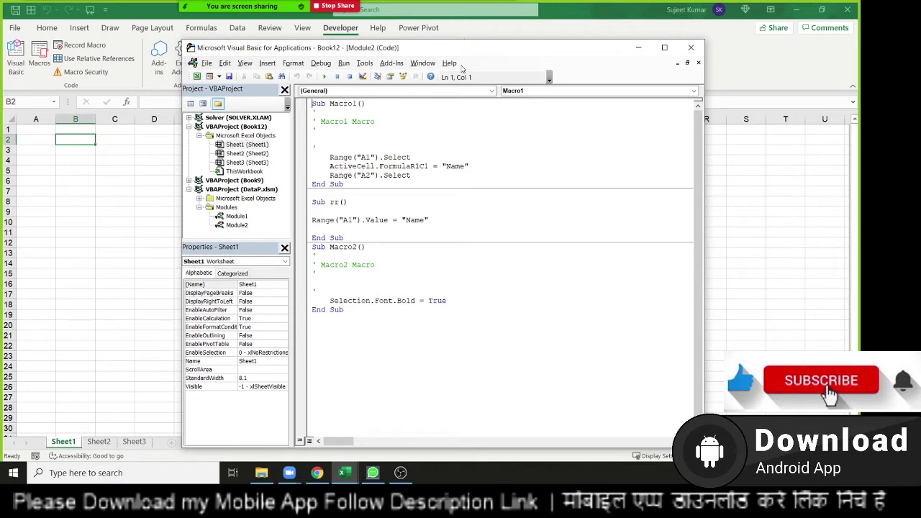
{"action": "left_click", "coordinate": [689, 49]}
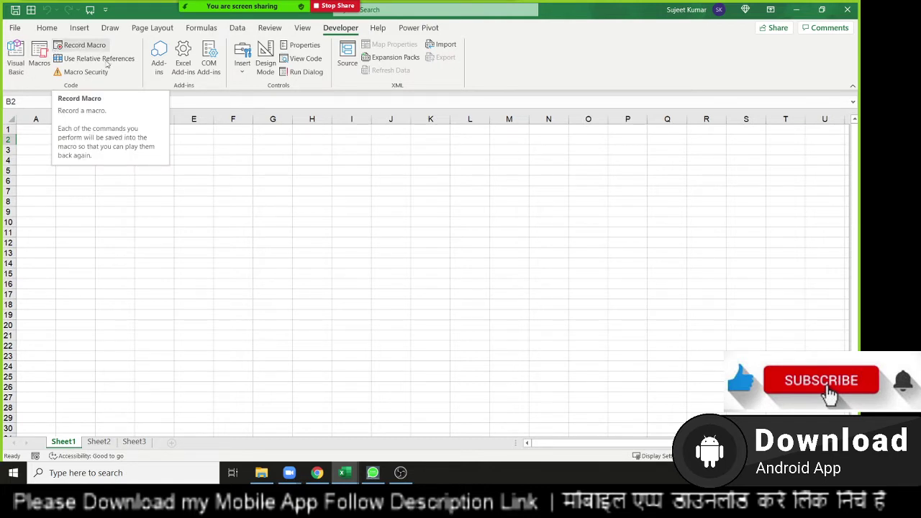
- Start recording a new macro named Macro2
{"action": "left_click", "coordinate": [301, 189]}
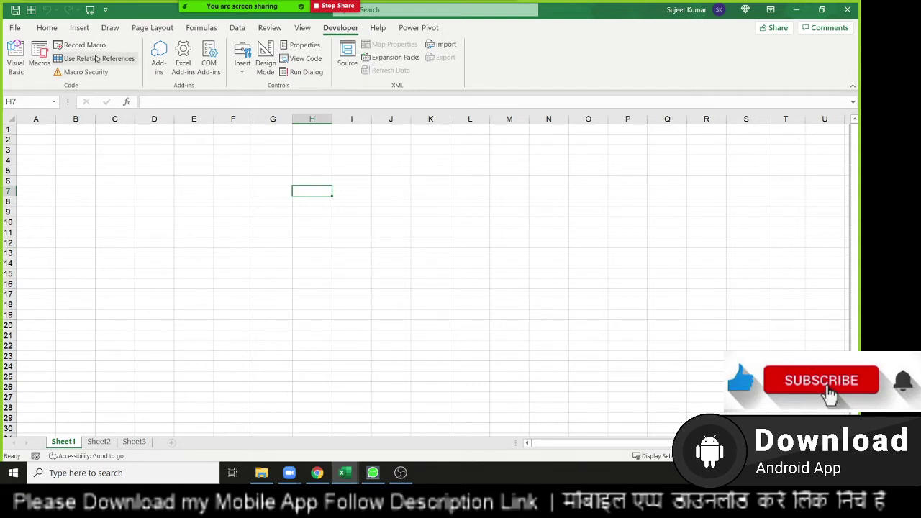
{"action": "left_click", "coordinate": [101, 161]}
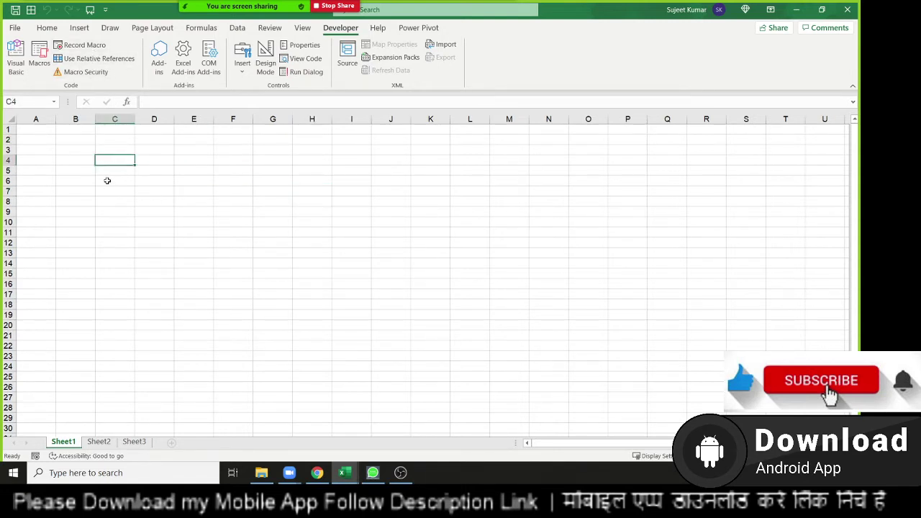
{"action": "left_click", "coordinate": [146, 248]}
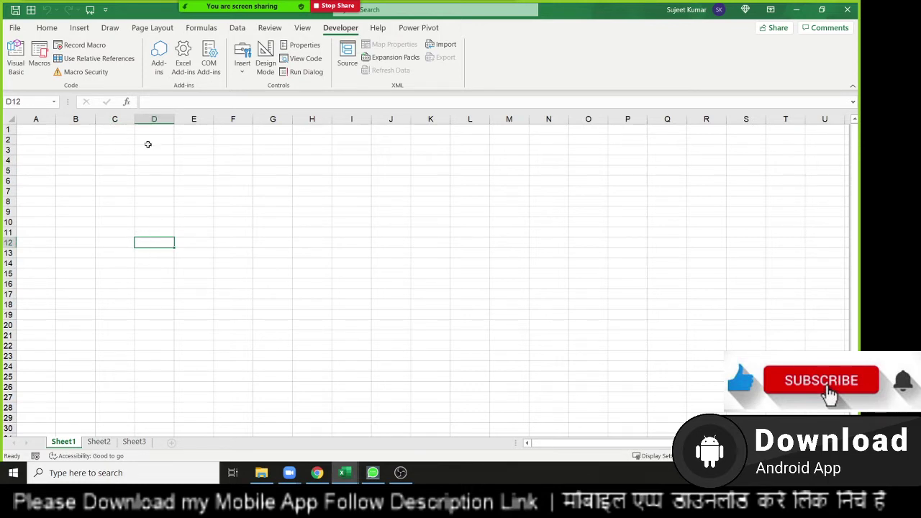
{"action": "left_click", "coordinate": [102, 48]}
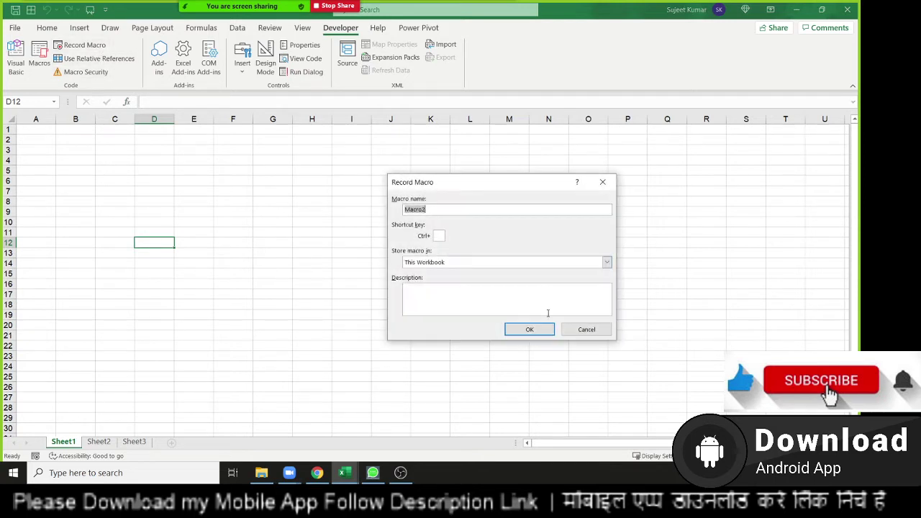
{"action": "left_click", "coordinate": [530, 330]}
- Enter the headers Name, City, Amt in A1:C1, stop recording, and list the macros
{"action": "left_click", "coordinate": [37, 130]}
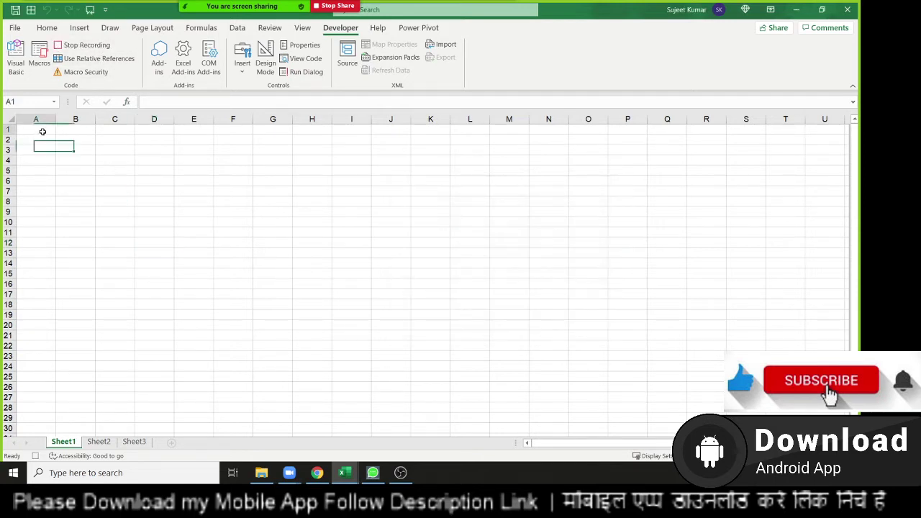
{"action": "type", "text": "Name"}
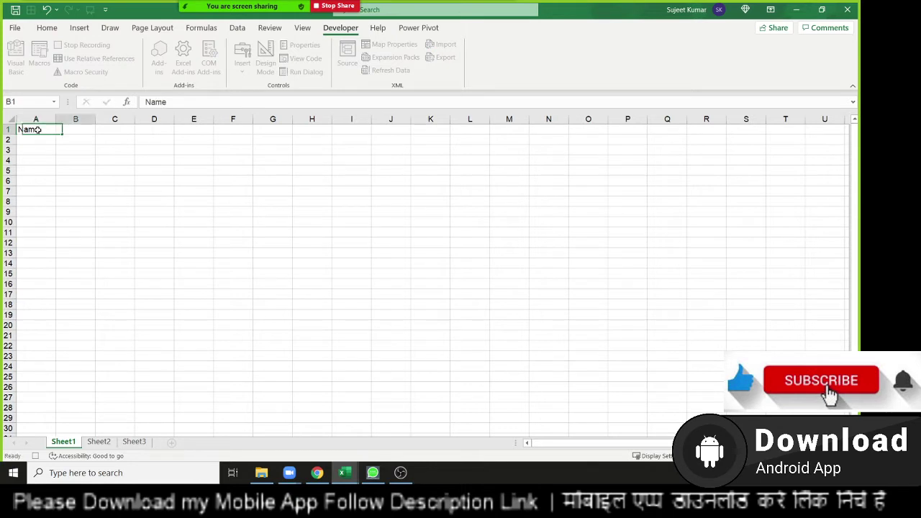
{"action": "key", "text": "Tab"}
{"action": "type", "text": "City"}
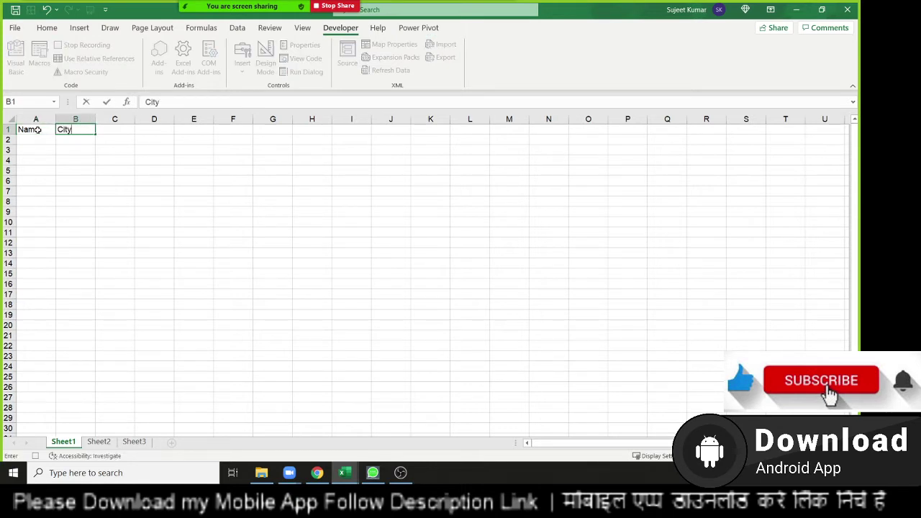
{"action": "key", "text": "Tab"}
{"action": "type", "text": "Amt"}
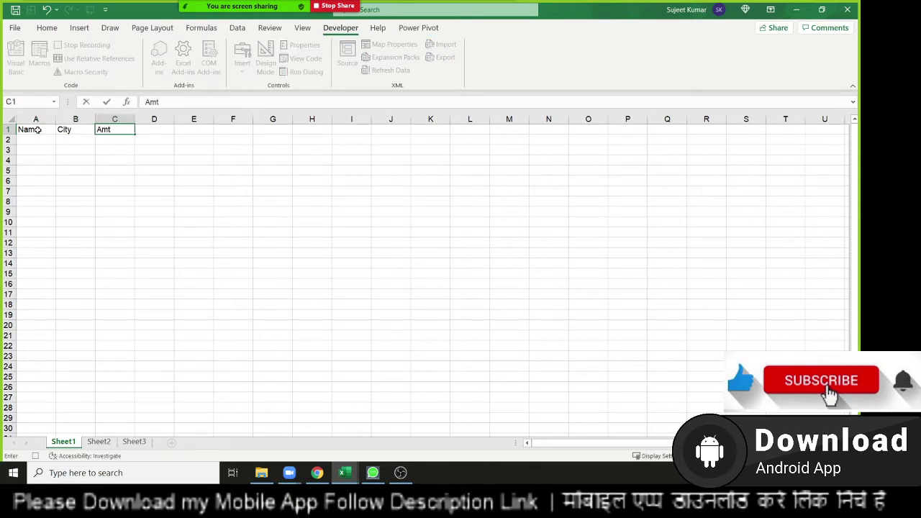
{"action": "key", "text": "Tab"}
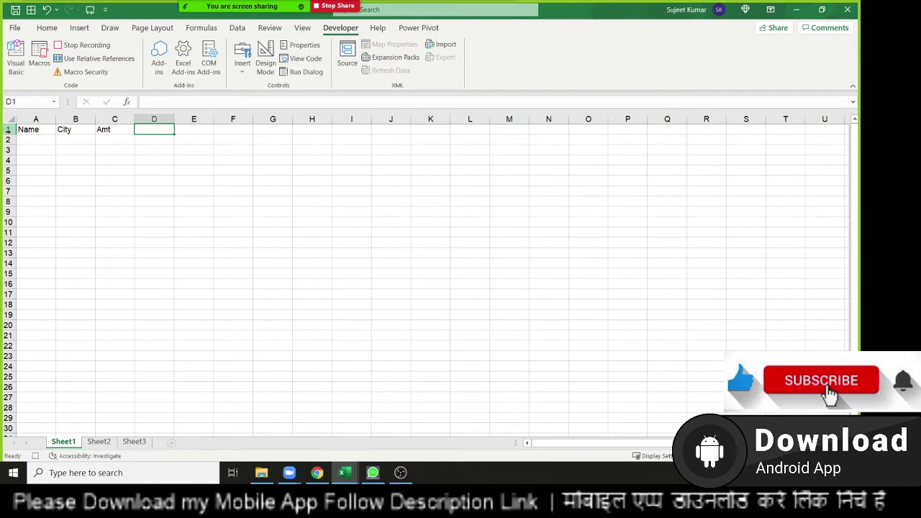
{"action": "left_click", "coordinate": [84, 47]}
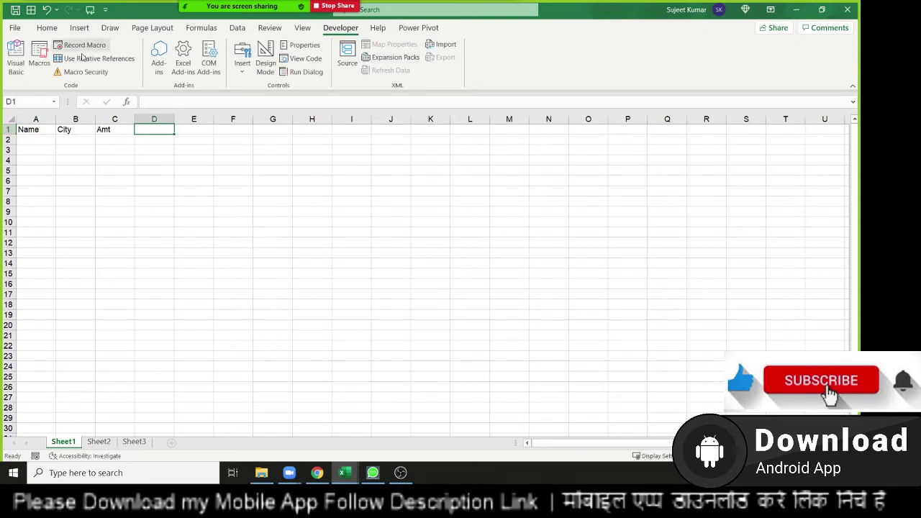
{"action": "left_click", "coordinate": [39, 54]}
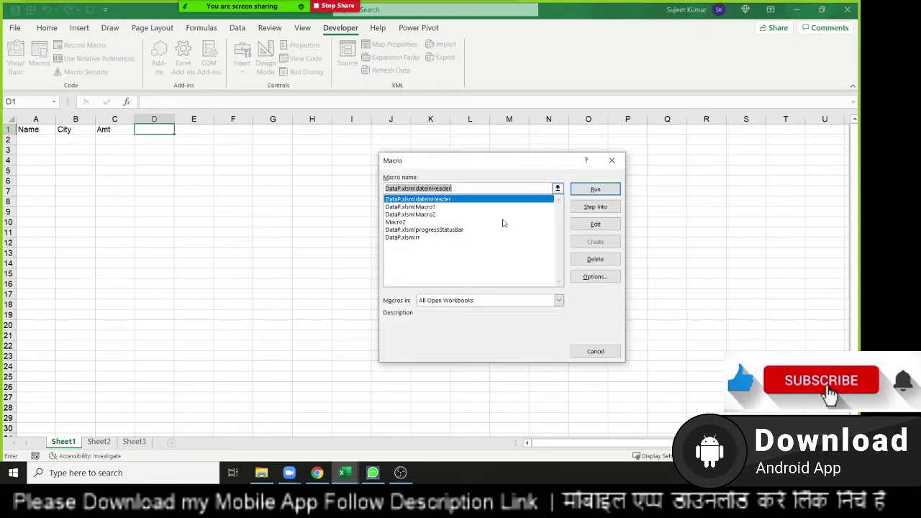
- Open Macro2's code and start a new Sub rr() with Range("A1").Value = "Name"
{"action": "left_click", "coordinate": [427, 223]}
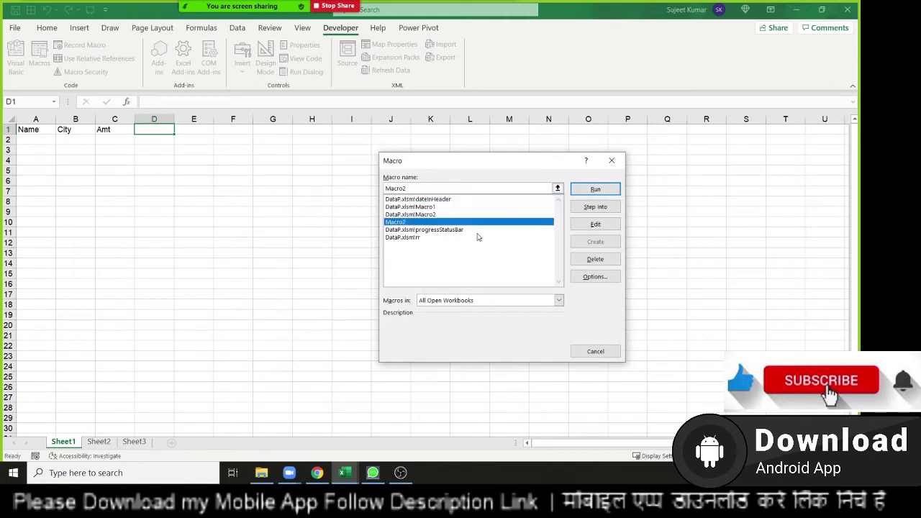
{"action": "left_click", "coordinate": [595, 223]}
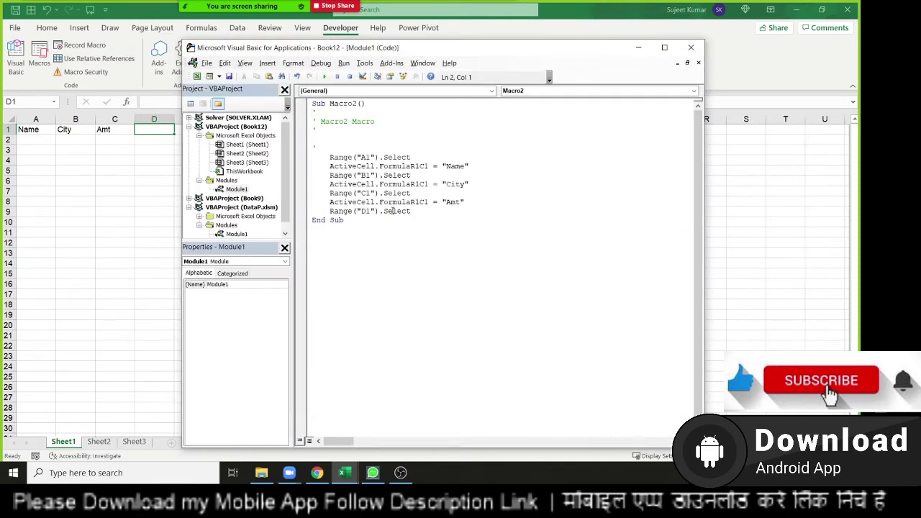
{"action": "left_click_drag", "start_coordinate": [402, 212], "coordinate": [332, 157]}
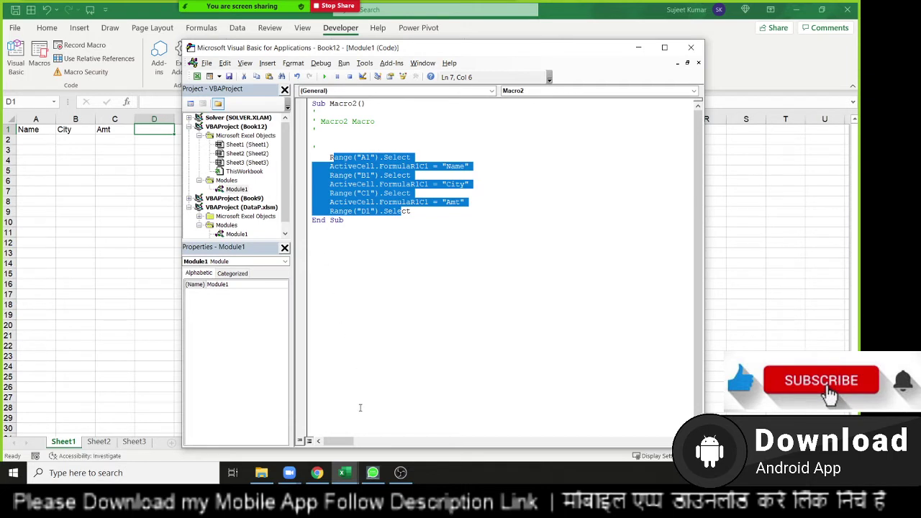
{"action": "left_click", "coordinate": [341, 240]}
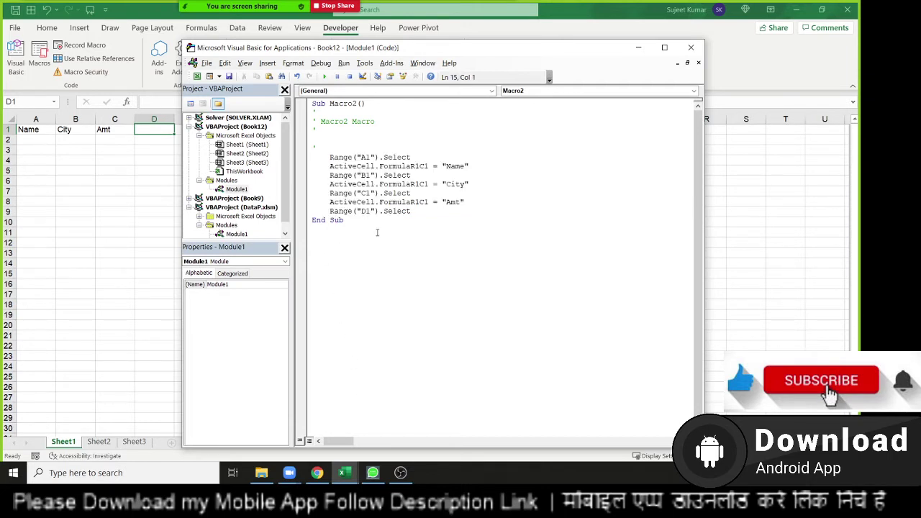
{"action": "type", "text": "sub "}
{"action": "type", "text": "rr"}
{"action": "type", "text": "()"}
{"action": "key", "text": "Return"}
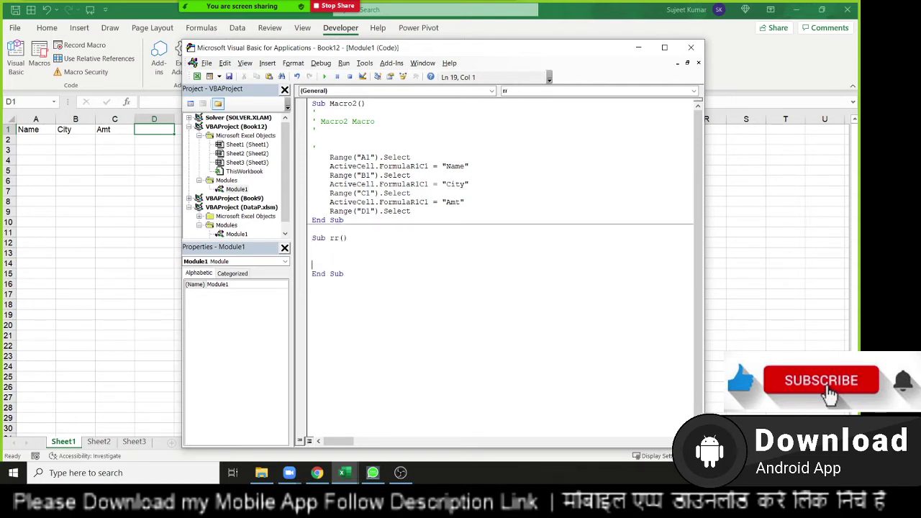
{"action": "type", "text": "range"}
{"action": "type", "text": "(\"A"}
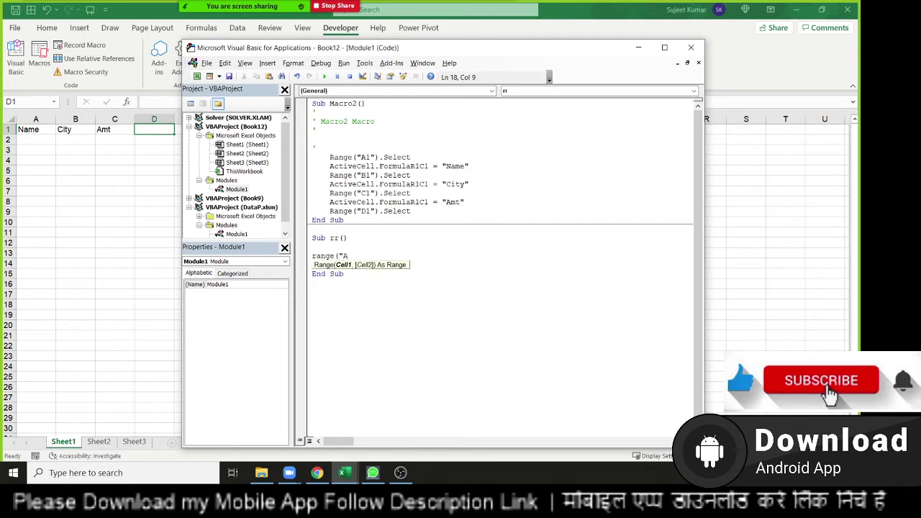
{"action": "type", "text": "1\")."}
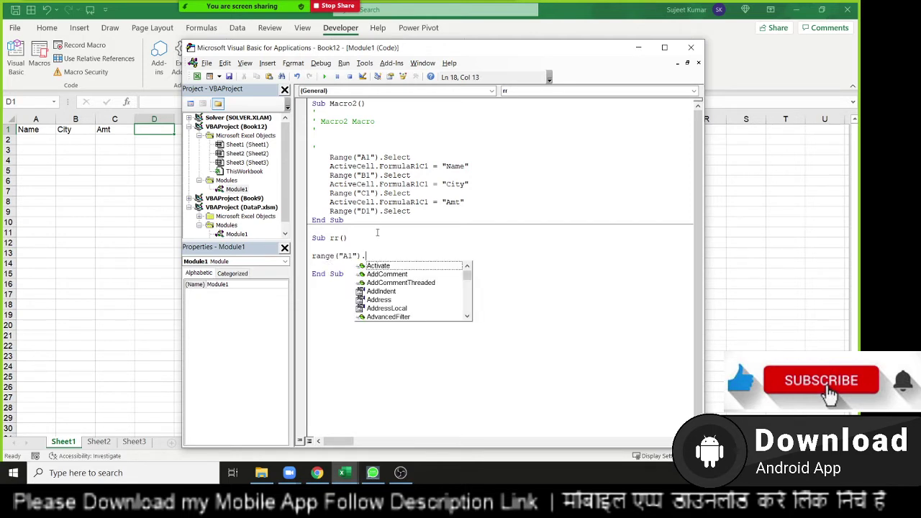
{"action": "type", "text": "Value ="}
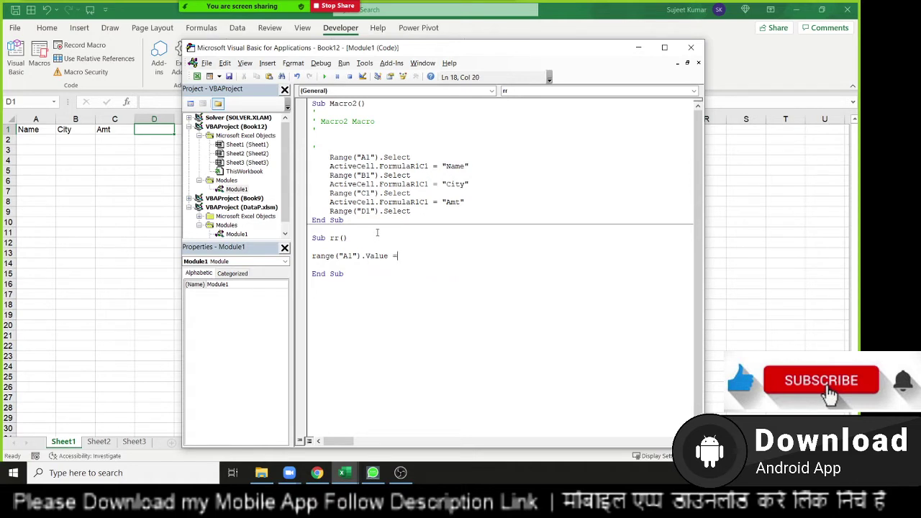
{"action": "type", "text": " \"Name\""}
{"action": "key", "text": "Return"}
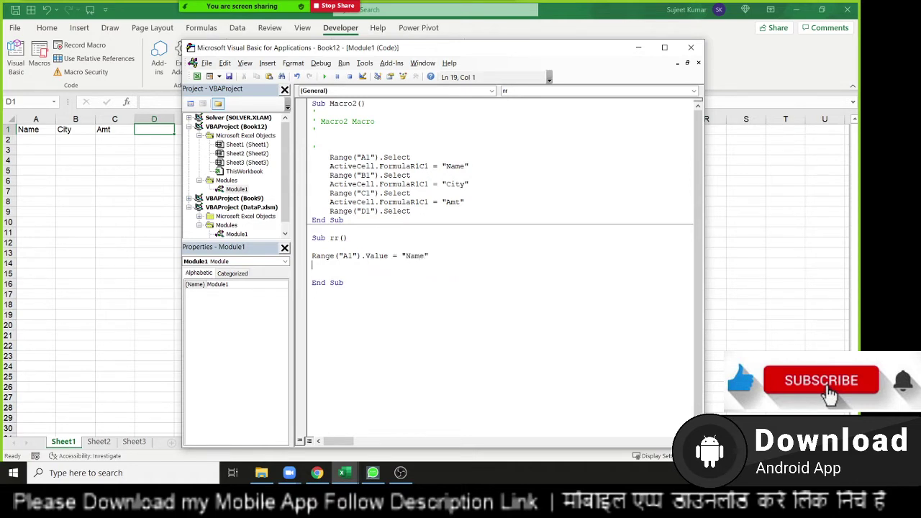
- Duplicate the A1 line twice and change the copies to Range B1 and C1
{"action": "key", "text": "Up"}
{"action": "key", "text": "shift+Down"}
{"action": "key", "text": "ctrl+c"}
{"action": "key", "text": "ctrl+v"}
{"action": "key", "text": "ctrl+v"}
{"action": "key", "text": "ctrl+v"}
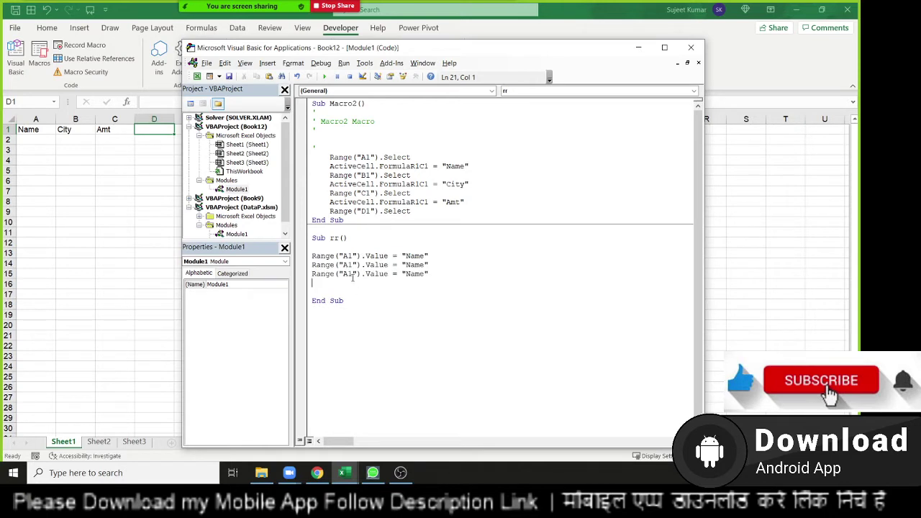
{"action": "left_click", "coordinate": [348, 265]}
{"action": "key", "text": "BackSpace"}
{"action": "type", "text": "B"}
{"action": "key", "text": "Down"}
{"action": "key", "text": "BackSpace"}
{"action": "type", "text": "C"}
- Change the B1 and C1 values to "City" and "Marks"
{"action": "double_click", "coordinate": [413, 265]}
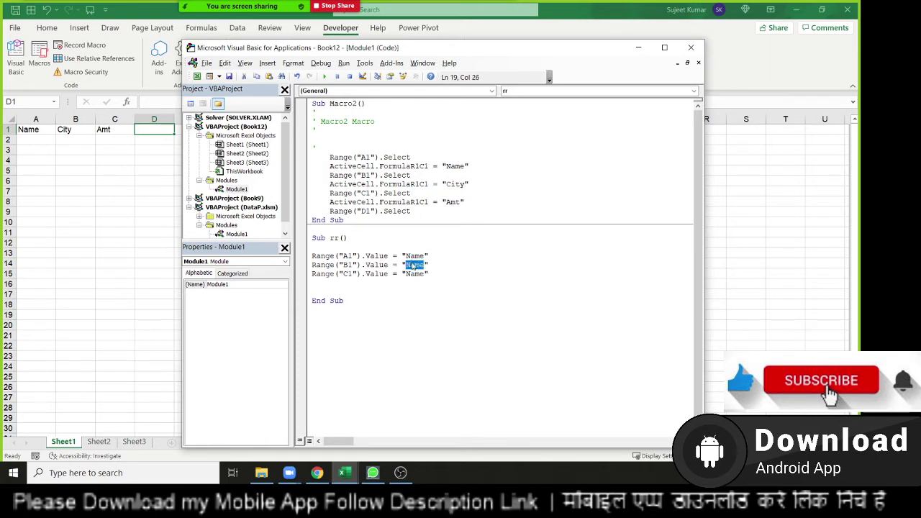
{"action": "type", "text": "C"}
{"action": "key", "text": "BackSpace"}
{"action": "type", "text": "Ci"}
{"action": "type", "text": "ty"}
{"action": "key", "text": "Down"}
{"action": "key", "text": "BackSpace"}
{"action": "key", "text": "BackSpace"}
{"action": "key", "text": "BackSpace"}
{"action": "key", "text": "BackSpace"}
{"action": "type", "text": "Marks"}
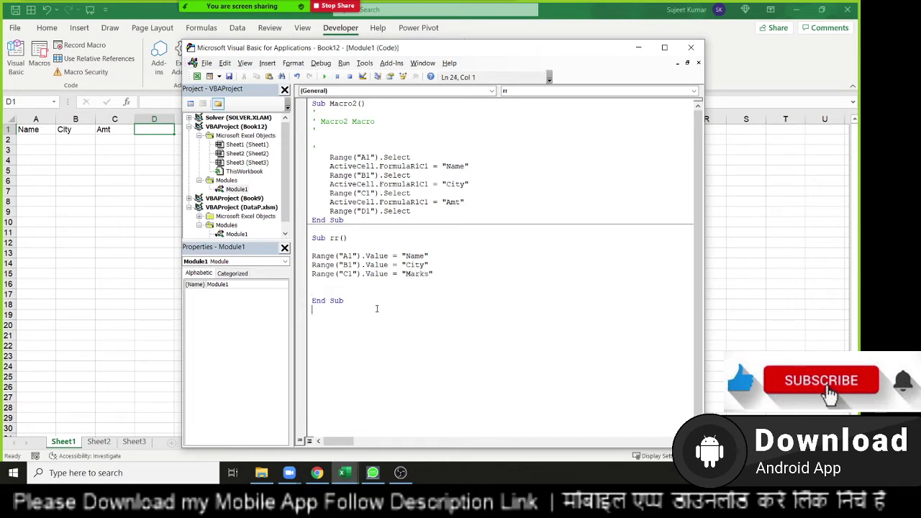
{"action": "left_click_drag", "start_coordinate": [347, 301], "coordinate": [312, 246]}
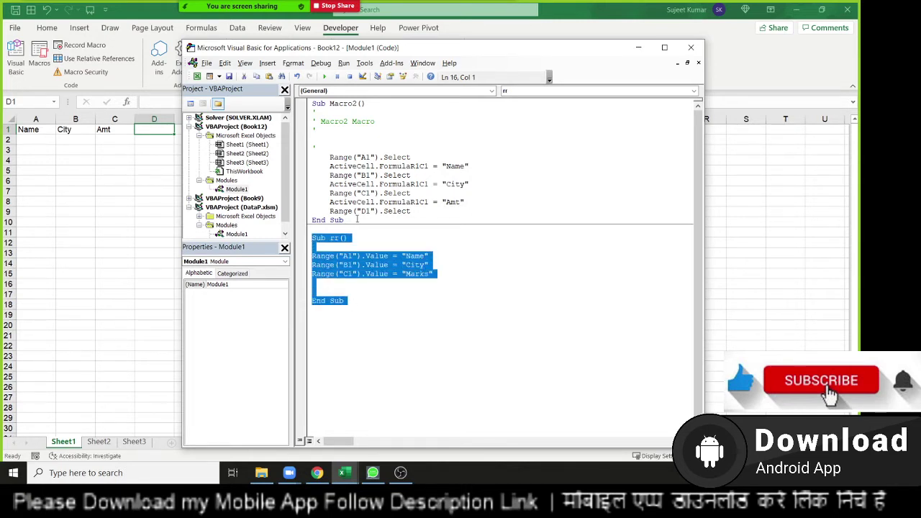
{"action": "mouse_move", "coordinate": [345, 221]}
{"action": "left_mouse_down"}
{"action": "mouse_move", "coordinate": [313, 138]}
{"action": "mouse_move", "coordinate": [317, 103]}
{"action": "left_mouse_up"}
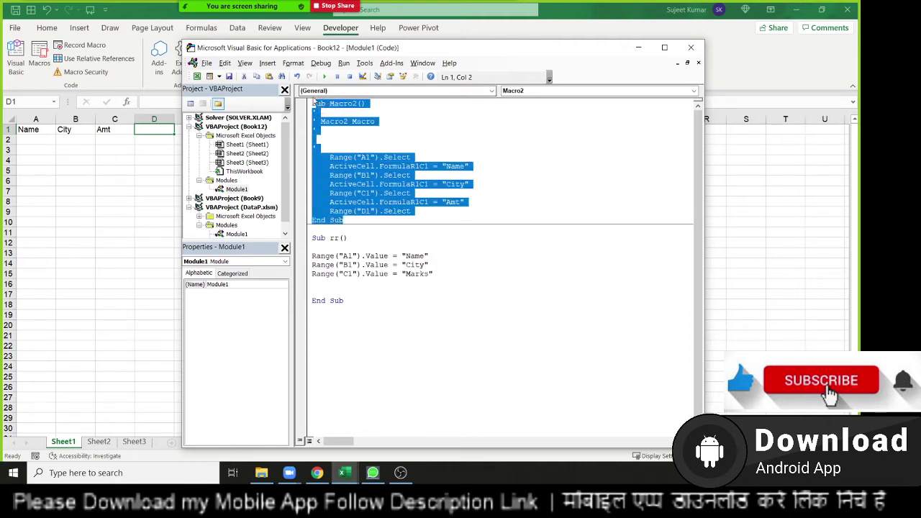
{"action": "left_click_drag", "start_coordinate": [431, 273], "coordinate": [311, 263]}
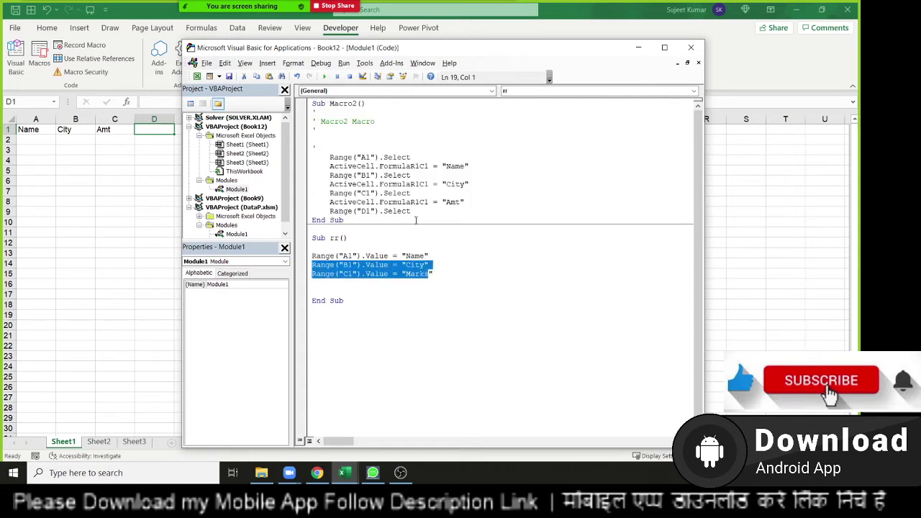
{"action": "mouse_move", "coordinate": [410, 211]}
{"action": "left_mouse_down"}
{"action": "mouse_move", "coordinate": [363, 157]}
{"action": "mouse_move", "coordinate": [329, 162]}
{"action": "left_mouse_up"}
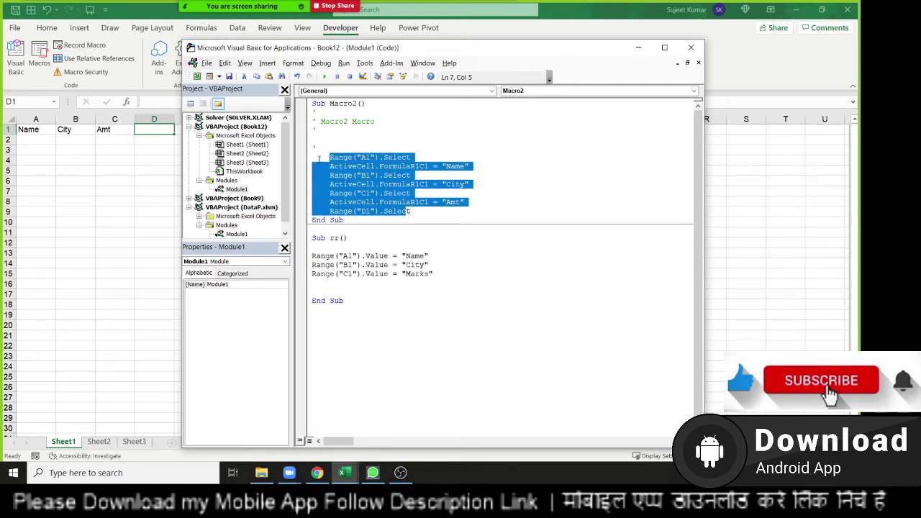
{"action": "double_click", "coordinate": [335, 175]}
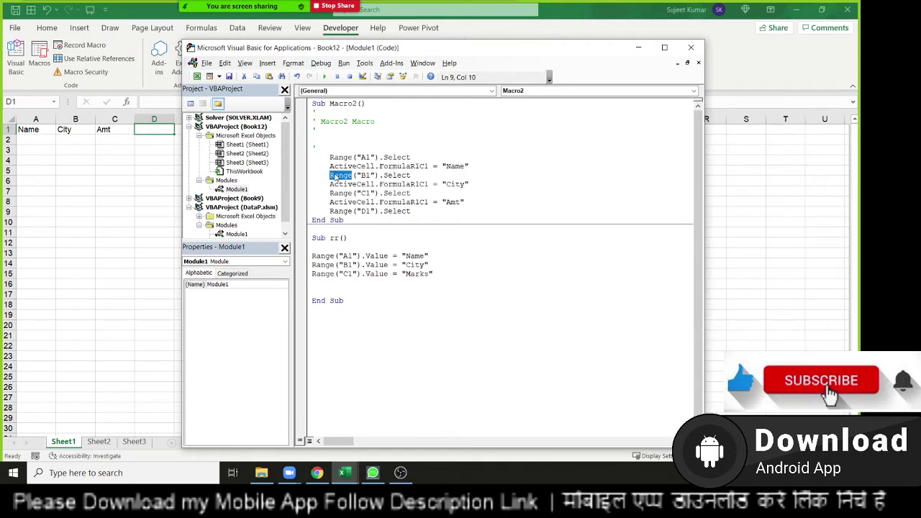
{"action": "double_click", "coordinate": [365, 175]}
{"action": "double_click", "coordinate": [396, 175]}
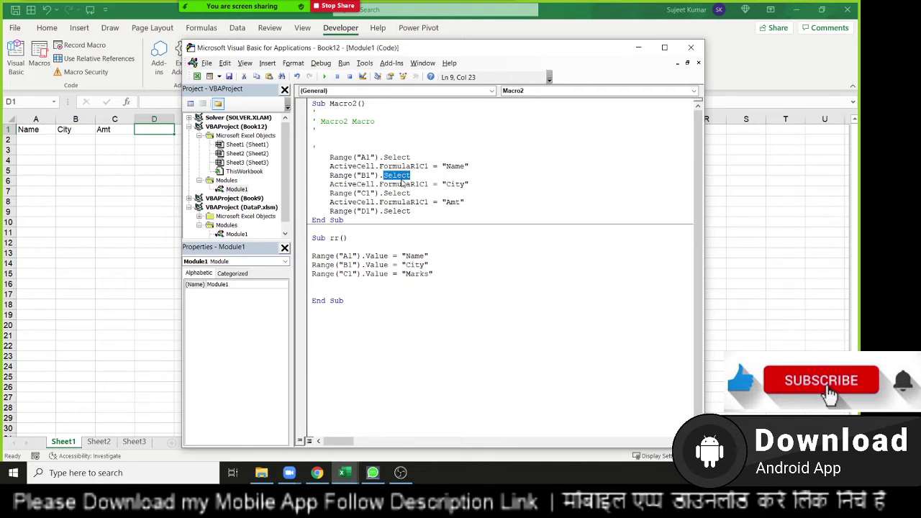
{"action": "left_click", "coordinate": [352, 285]}
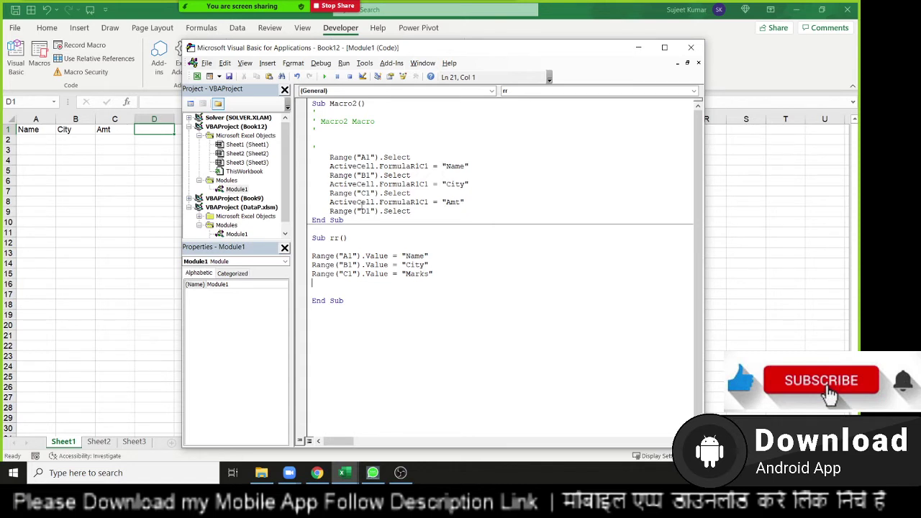
- Copy the Name header from cell A1
{"action": "left_click", "coordinate": [72, 200]}
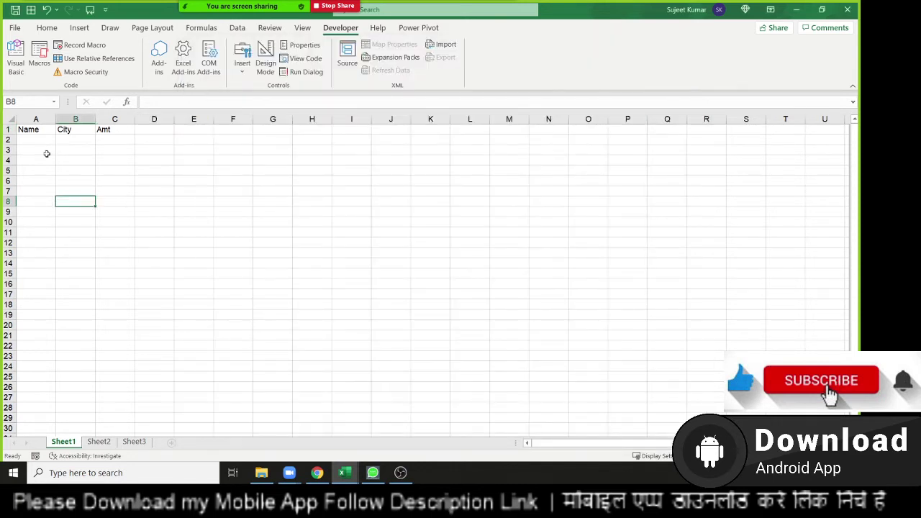
{"action": "left_click", "coordinate": [32, 130]}
{"action": "key", "text": "ctrl+c"}
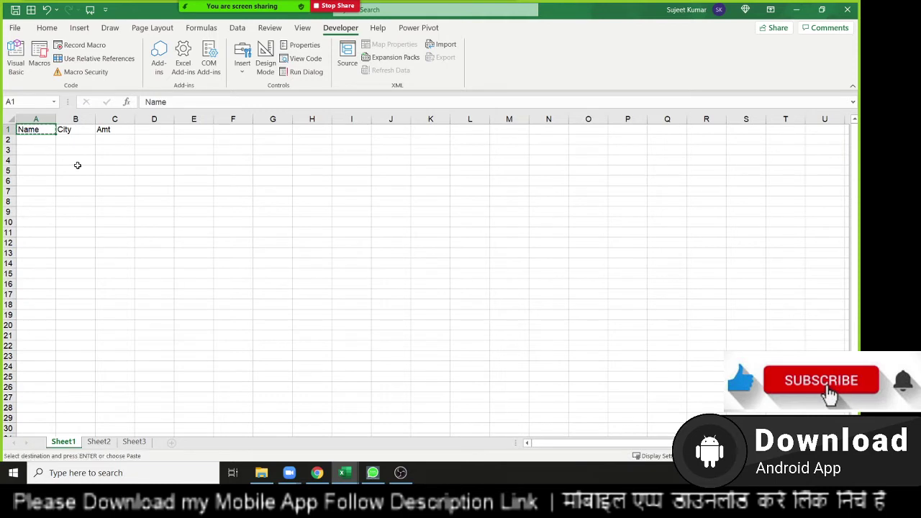
{"action": "left_click", "coordinate": [56, 29]}
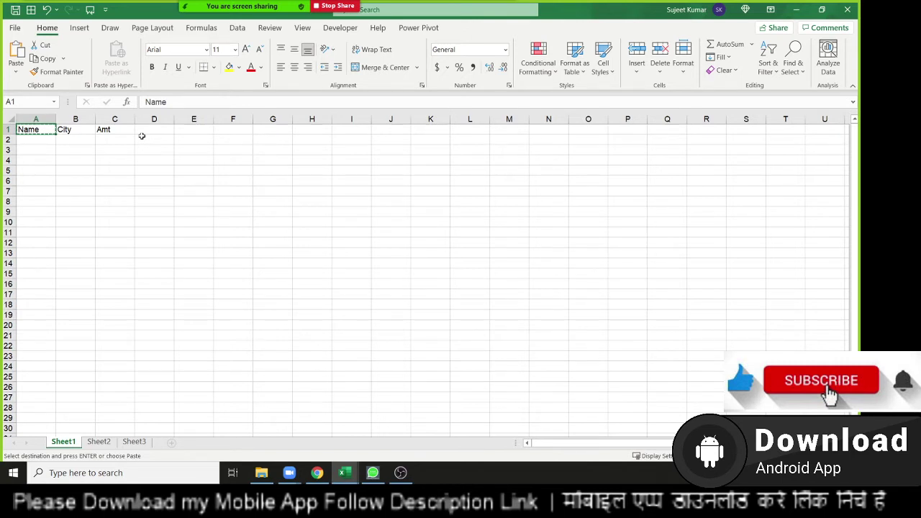
{"action": "right_click", "coordinate": [238, 149]}
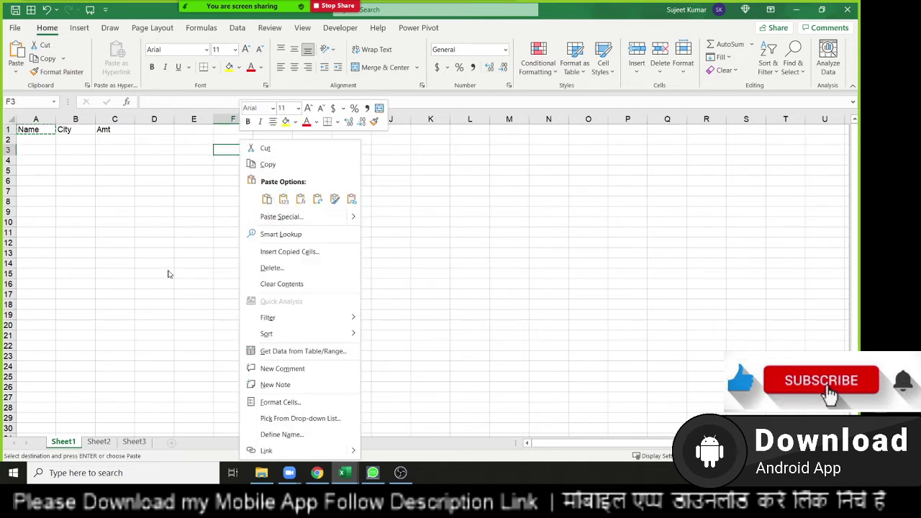
{"action": "key", "text": "Escape"}
- Record Macro3 with relative references, pasting Name into F3 as values, then stop
{"action": "left_click", "coordinate": [340, 27]}
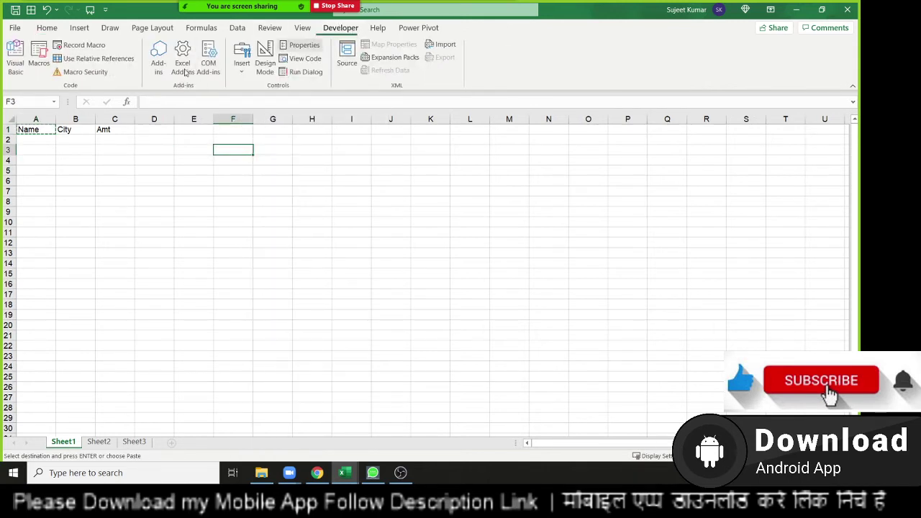
{"action": "left_click", "coordinate": [71, 59]}
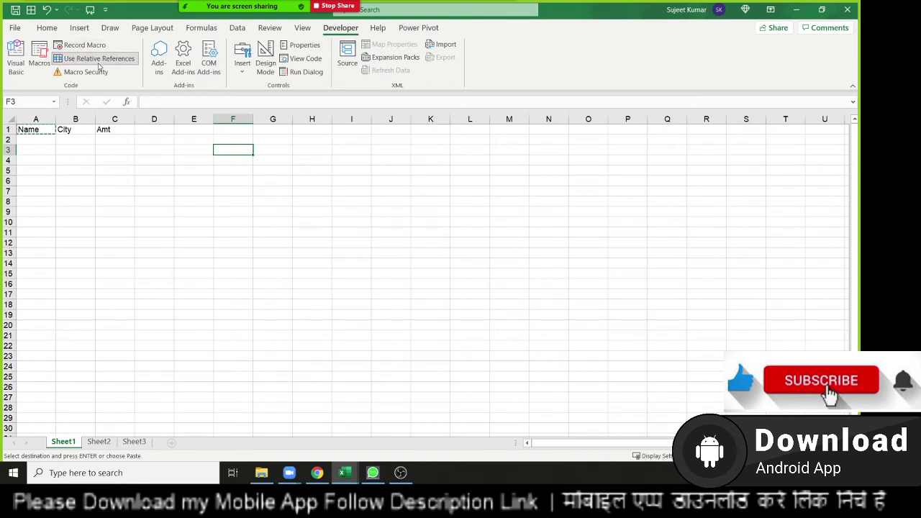
{"action": "left_click", "coordinate": [92, 48]}
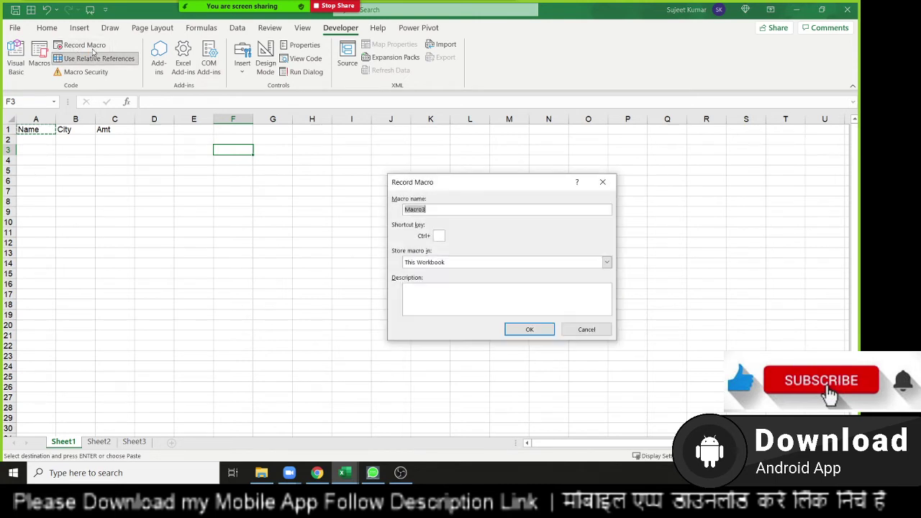
{"action": "left_click", "coordinate": [530, 329]}
{"action": "right_click", "coordinate": [249, 148]}
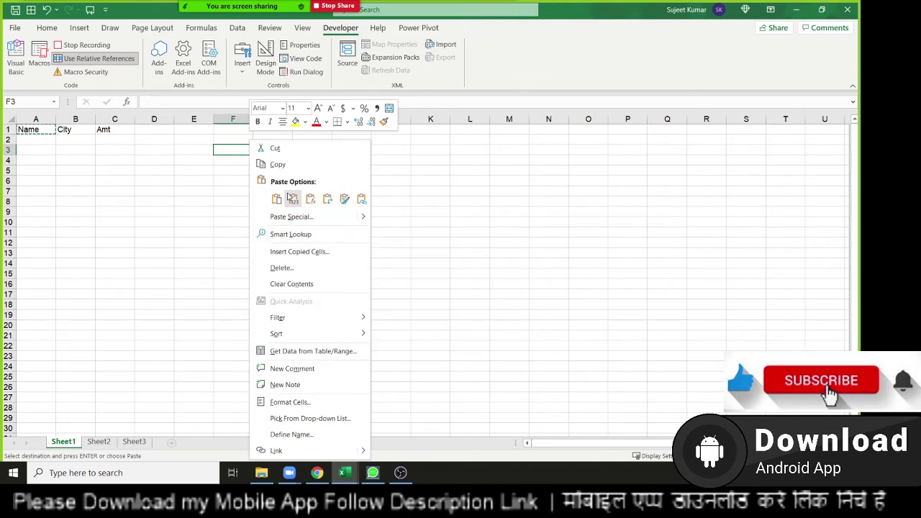
{"action": "left_click", "coordinate": [294, 199]}
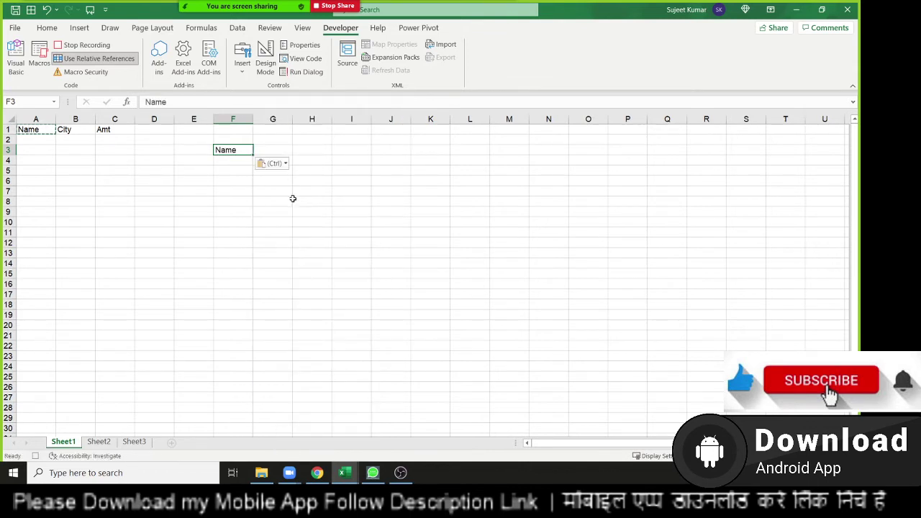
{"action": "left_click", "coordinate": [35, 456]}
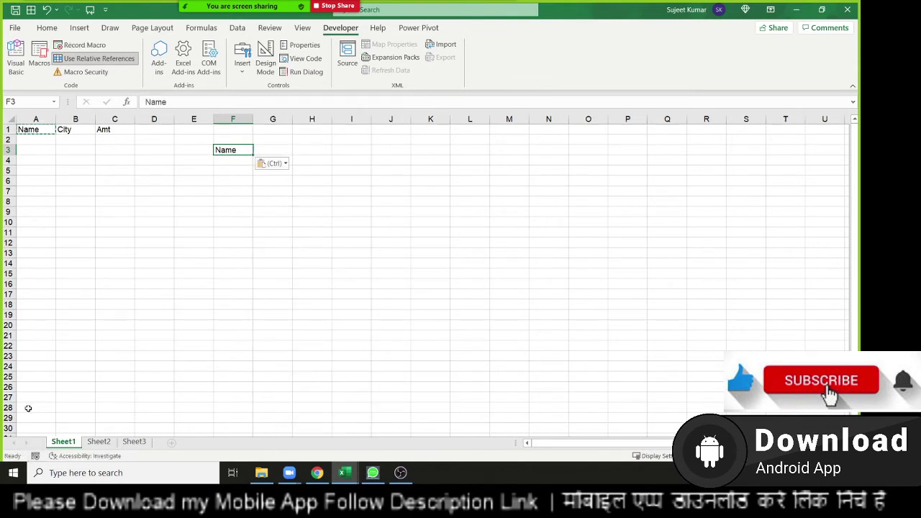
- Open Macro3's code and highlight its Selection.PasteSpecial xlPasteValues statement
{"action": "left_click", "coordinate": [39, 65]}
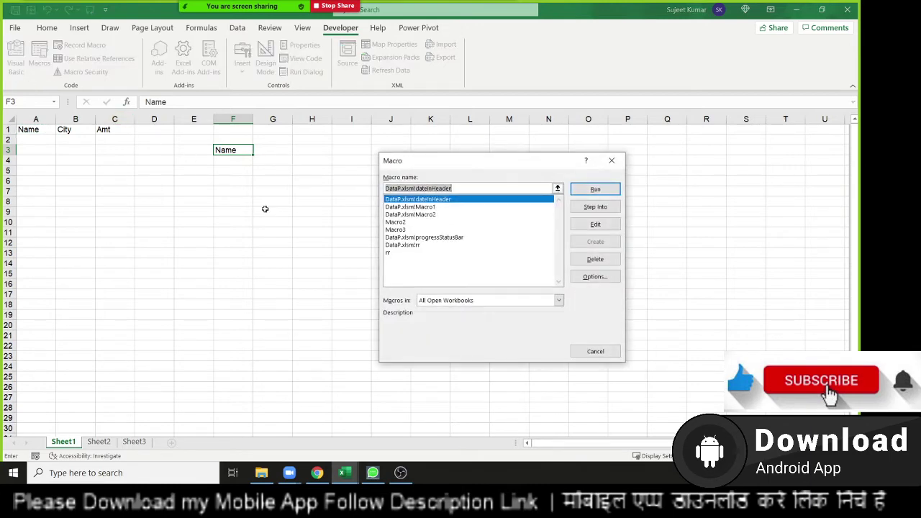
{"action": "left_click", "coordinate": [400, 229]}
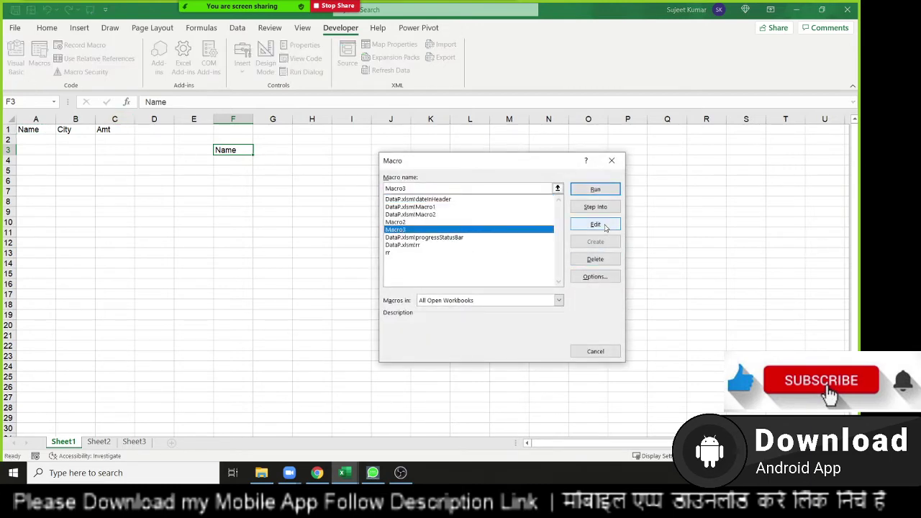
{"action": "left_click", "coordinate": [595, 224]}
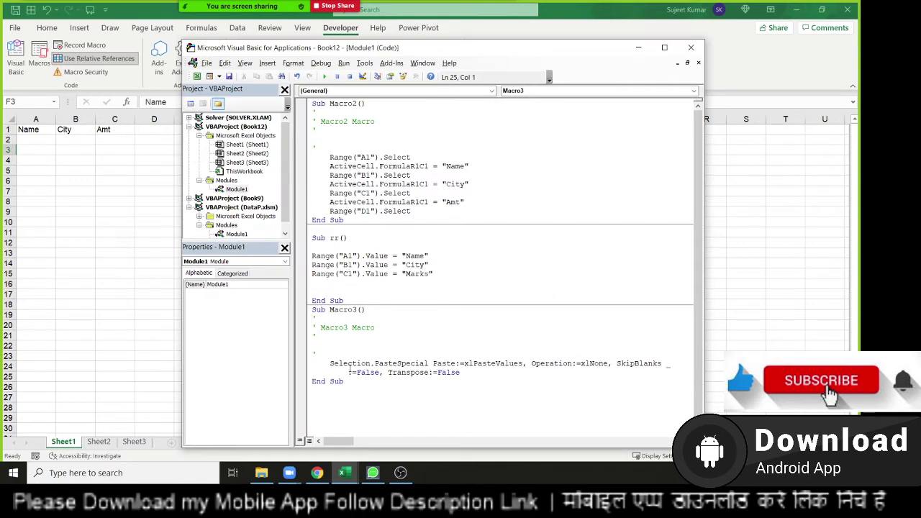
{"action": "left_click_drag", "start_coordinate": [328, 362], "coordinate": [466, 372]}
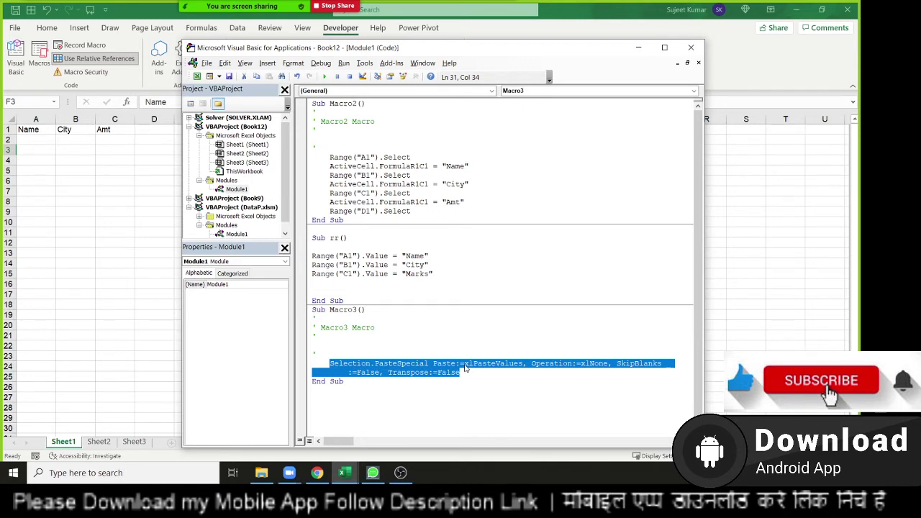
- Open the DataP workbook from the recent workbooks list
{"action": "left_click", "coordinate": [104, 159]}
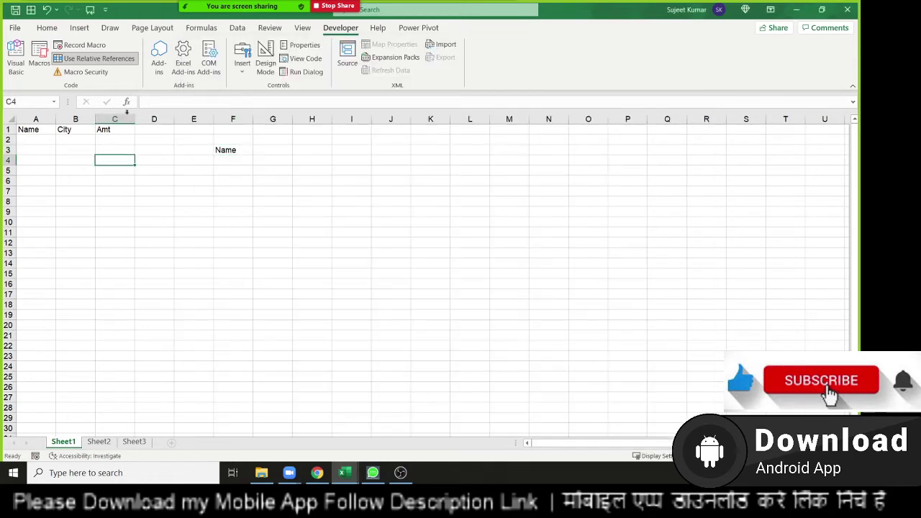
{"action": "left_click", "coordinate": [14, 29]}
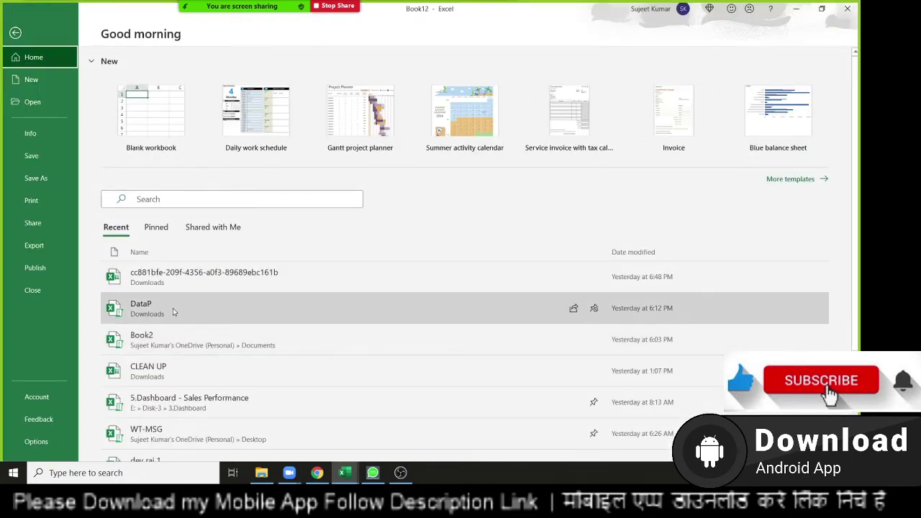
{"action": "left_click", "coordinate": [172, 308]}
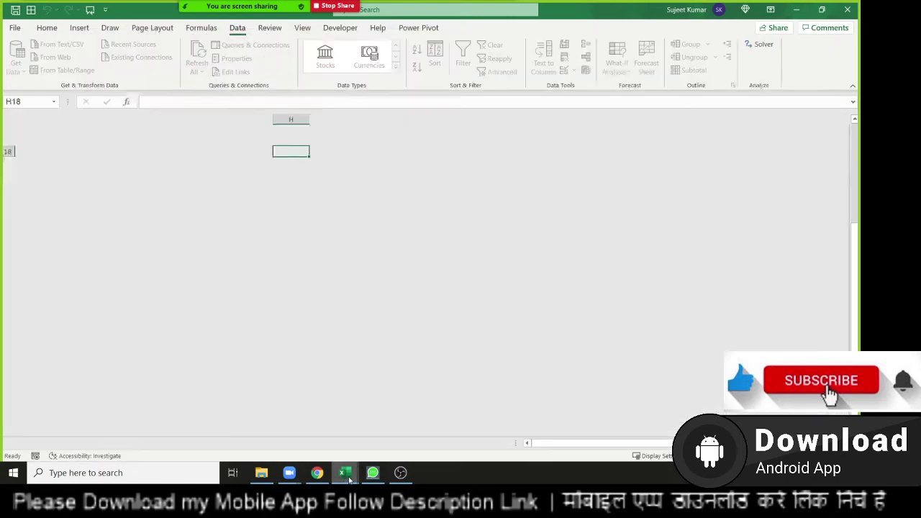
- Copy the whole sales table on DataP's Data sheet, then return to Book12 at cell A1
{"action": "mouse_move", "coordinate": [349, 476]}
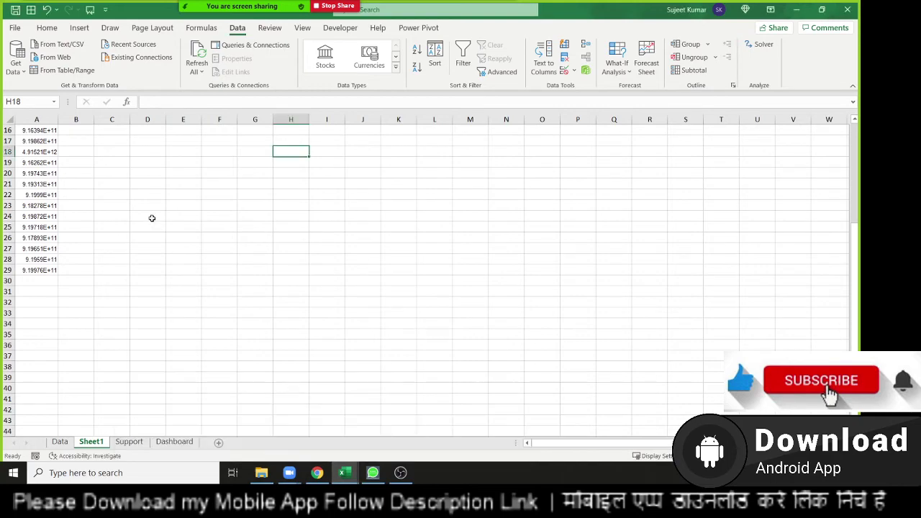
{"action": "left_click", "coordinate": [60, 441]}
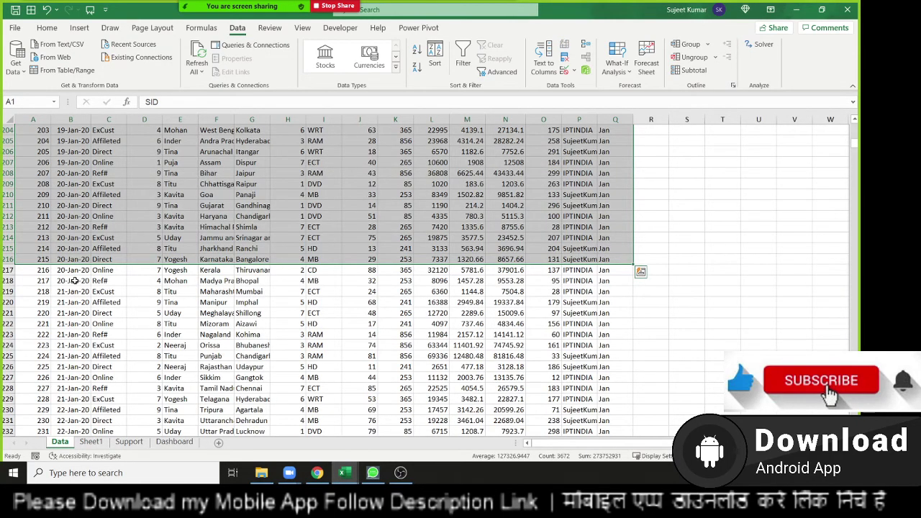
{"action": "key", "text": "ctrl+shift+Up"}
{"action": "key", "text": "ctrl+shift+Down"}
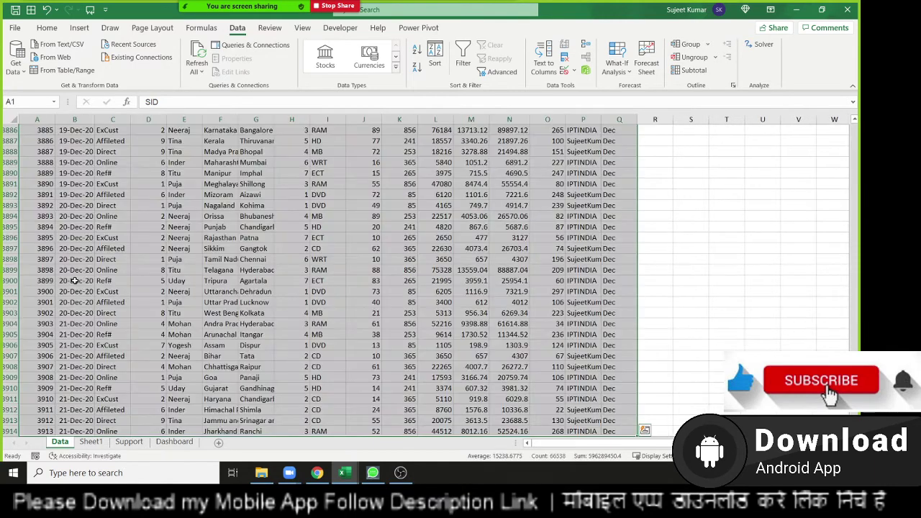
{"action": "key", "text": "ctrl+c"}
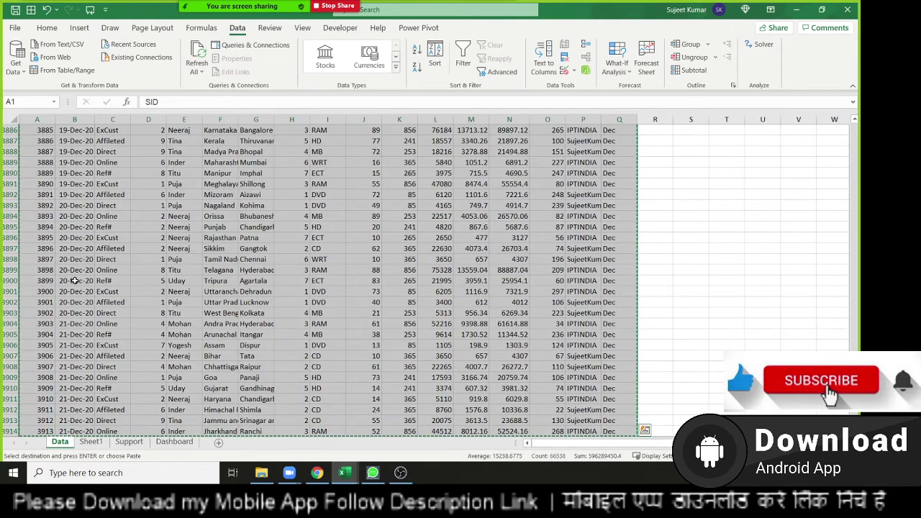
{"action": "key", "text": "ctrl+q"}
{"action": "key", "text": "alt+Tab"}
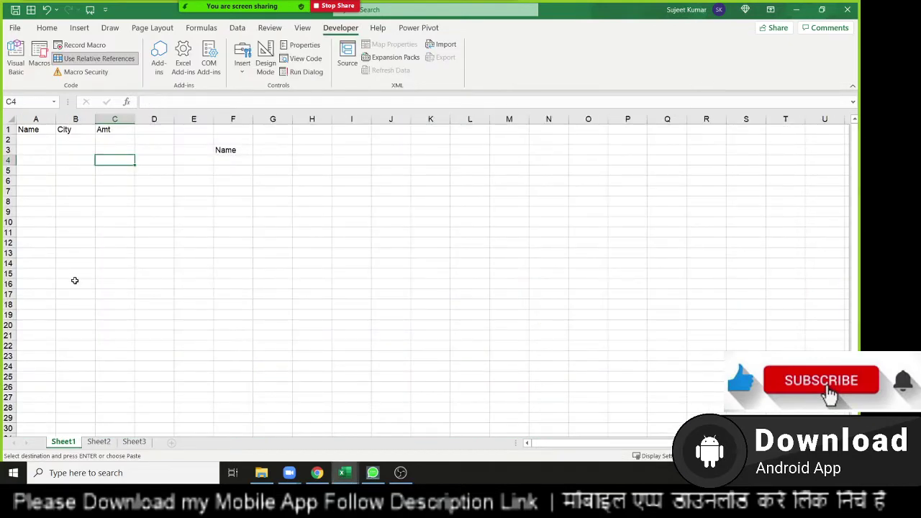
{"action": "key", "text": "ctrl+Home"}
- Paste the DataP sales table (SID through Month) at A1 and select column E
{"action": "key", "text": "ctrl+v"}
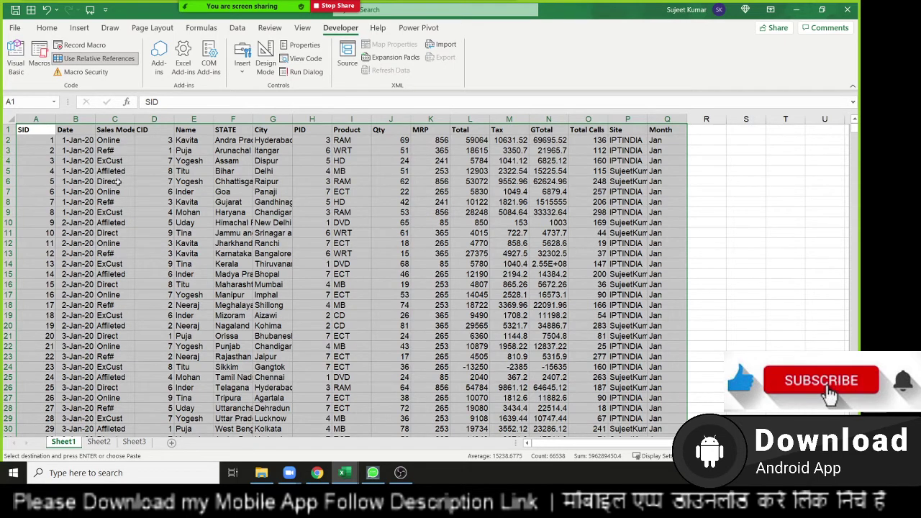
{"action": "left_click", "coordinate": [202, 117]}
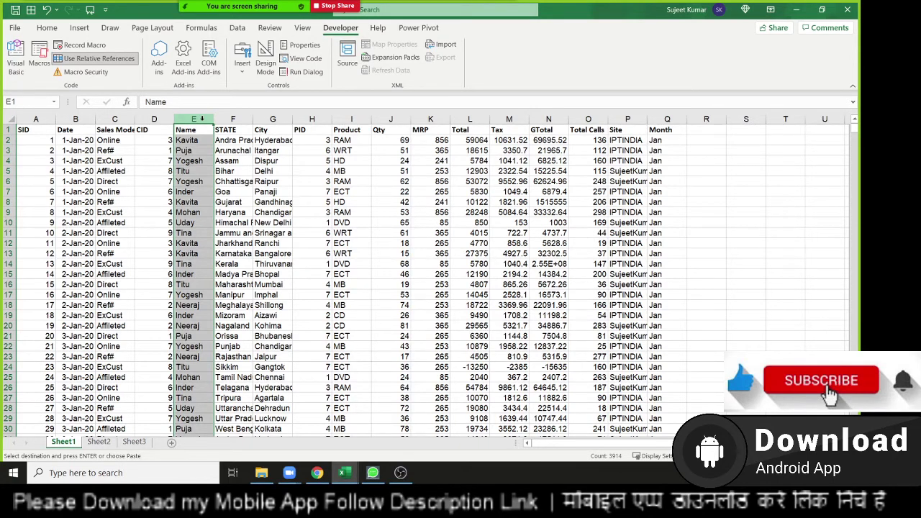
{"action": "left_click", "coordinate": [272, 203]}
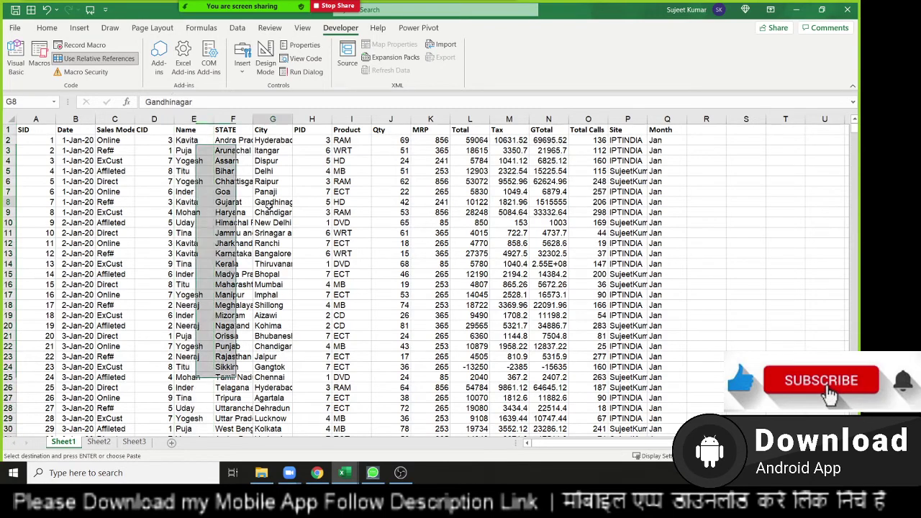
{"action": "left_click", "coordinate": [98, 181]}
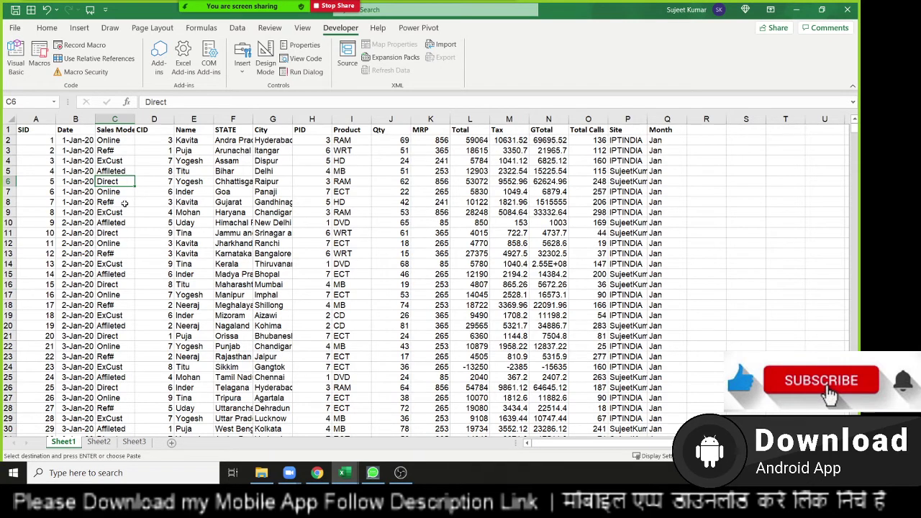
- Start recording Macro4 in this workbook with the cursor at cell A1
{"action": "left_click", "coordinate": [46, 130]}
{"action": "left_click", "coordinate": [51, 149]}
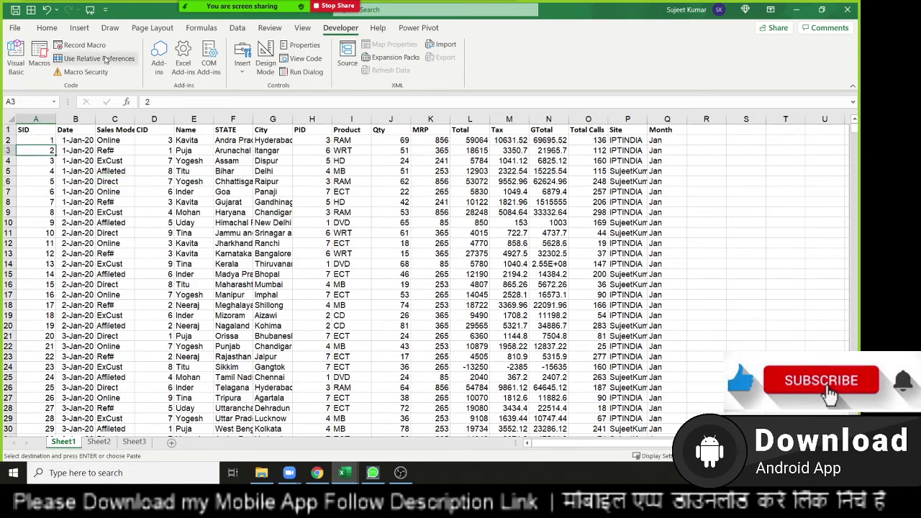
{"action": "left_click", "coordinate": [81, 44]}
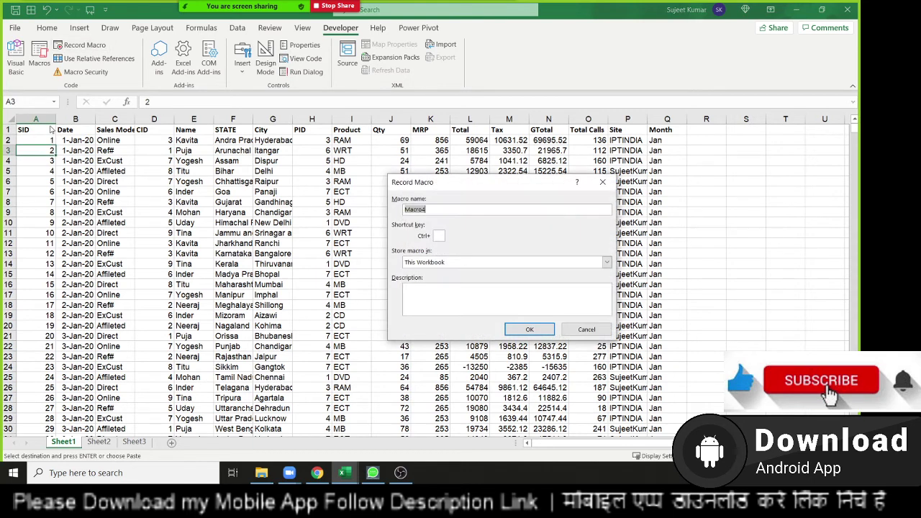
{"action": "left_click", "coordinate": [529, 330]}
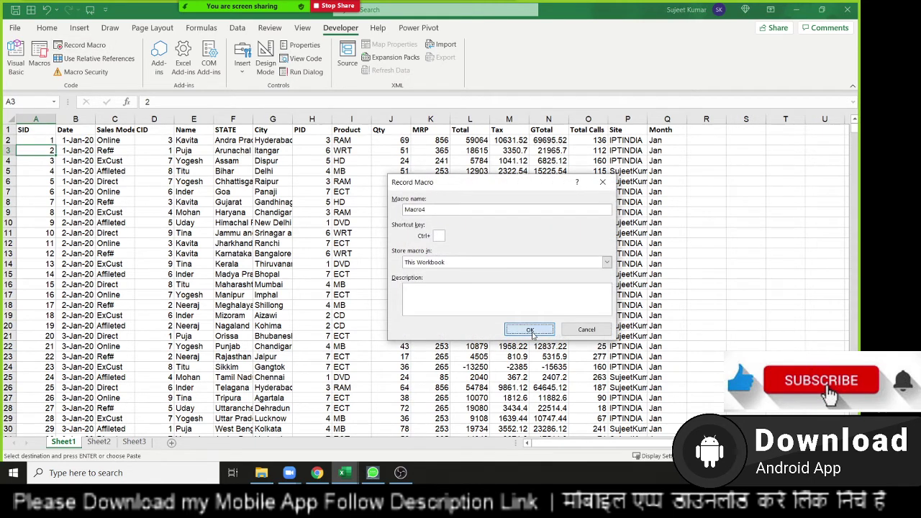
{"action": "left_click", "coordinate": [52, 133]}
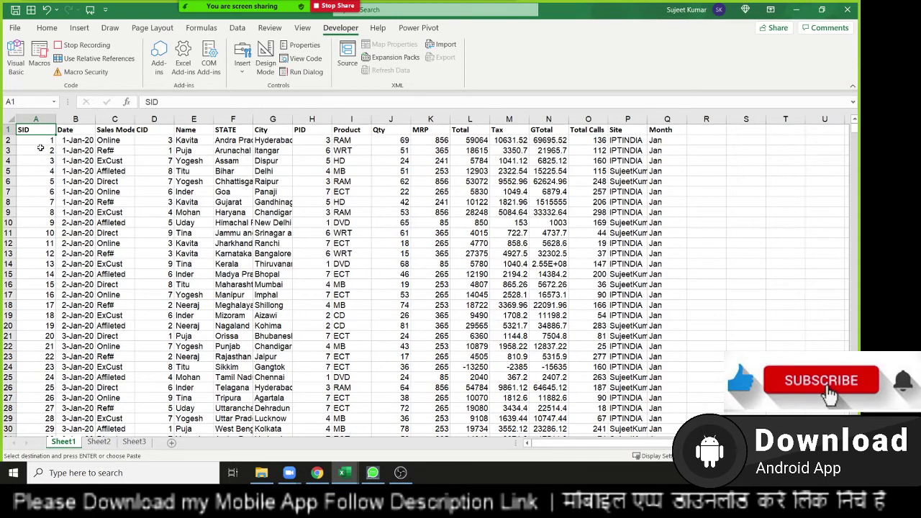
{"action": "left_click", "coordinate": [47, 29]}
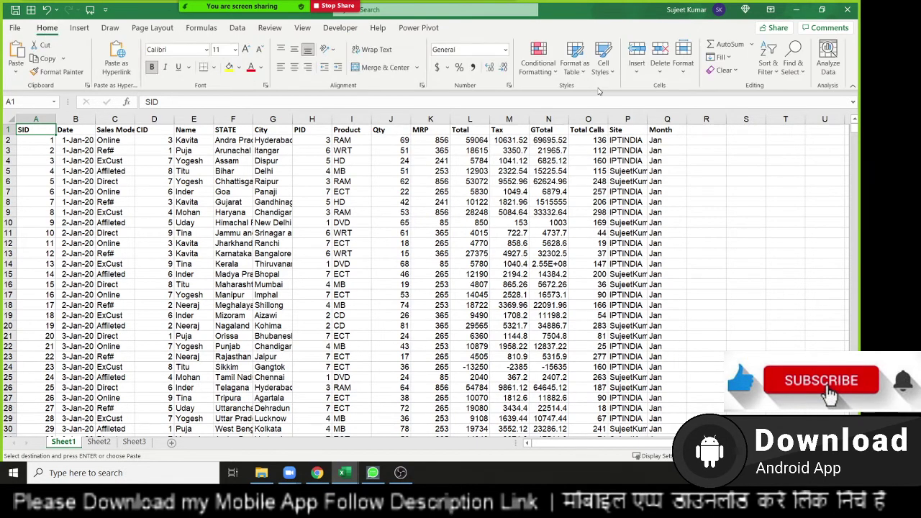
- Add header filters and filter Name to Inder only, showing 442 of 3913 records
{"action": "key", "text": "ctrl+shift+l"}
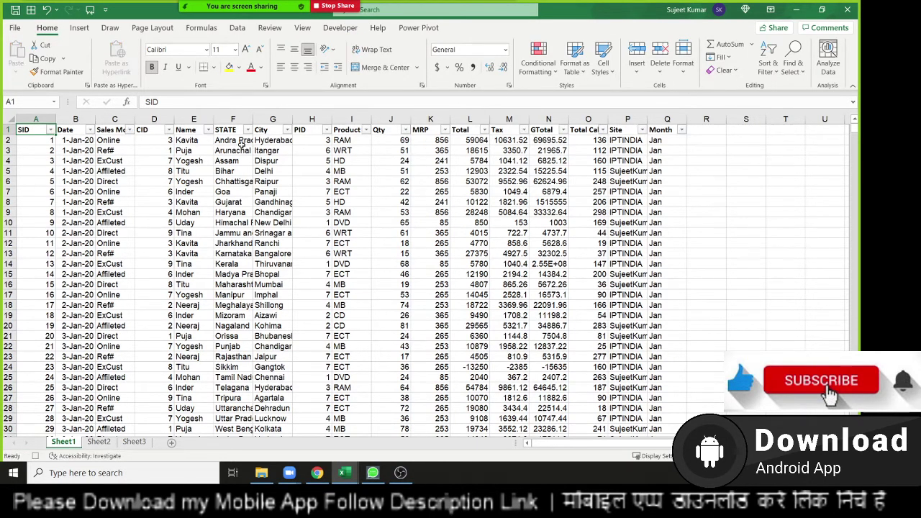
{"action": "left_click", "coordinate": [208, 130]}
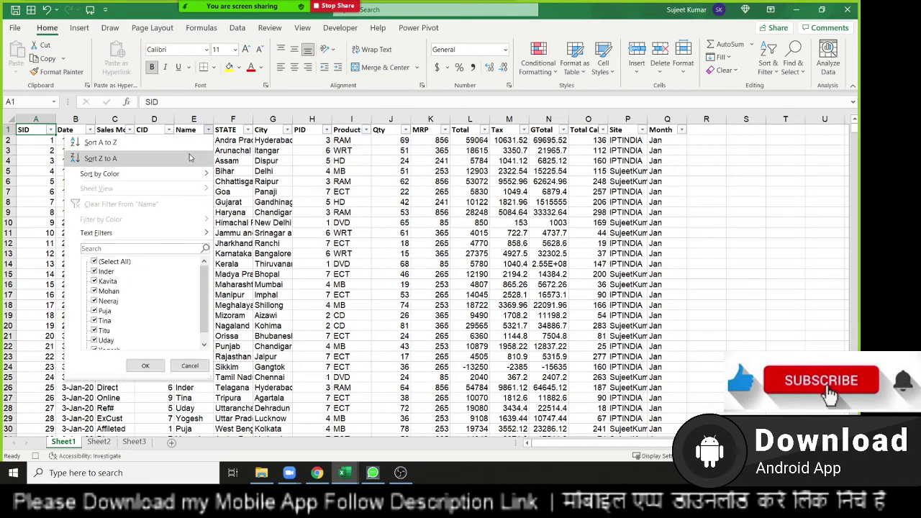
{"action": "left_click", "coordinate": [113, 262]}
{"action": "left_click", "coordinate": [107, 271]}
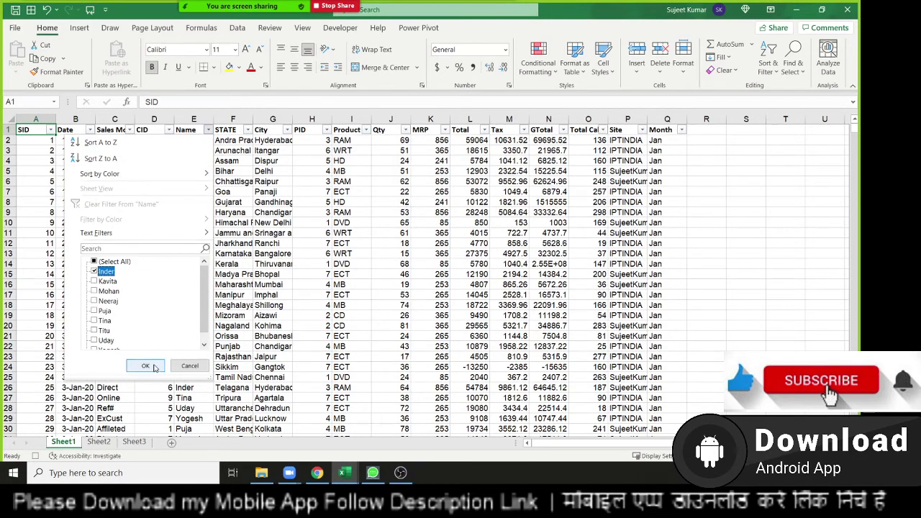
{"action": "left_click", "coordinate": [153, 365]}
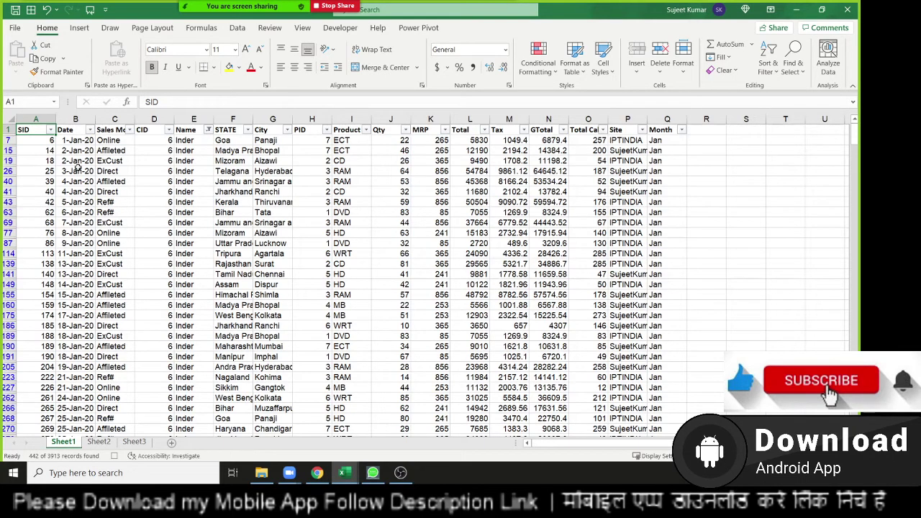
- Select the entire filtered Inder table from A1 and bring up the Go To dialog
{"action": "key", "text": "ctrl+shift+Right"}
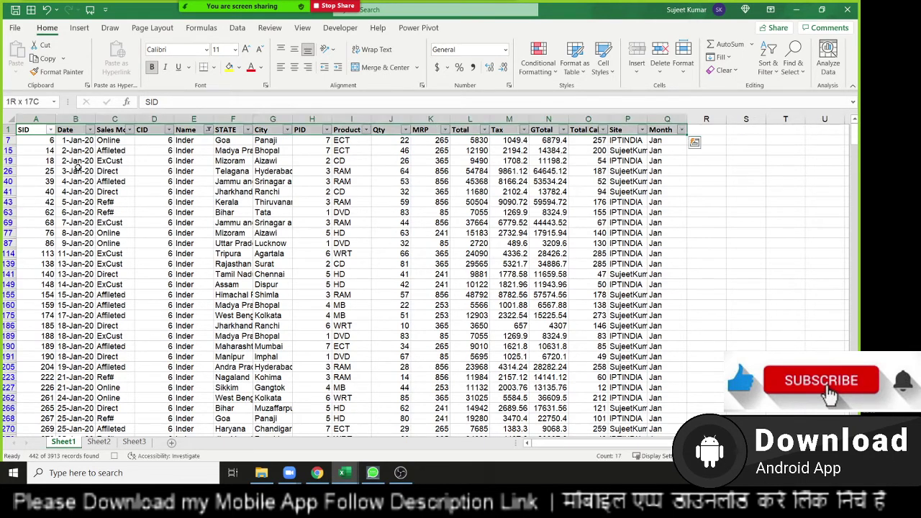
{"action": "key", "text": "ctrl+shift+Down"}
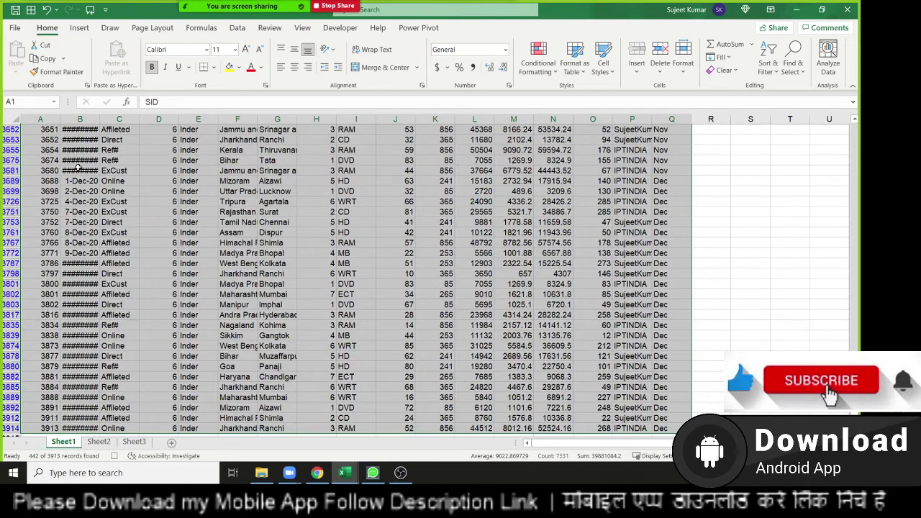
{"action": "scroll", "coordinate": [180, 176], "scroll_direction": "down", "scroll_amount": 1}
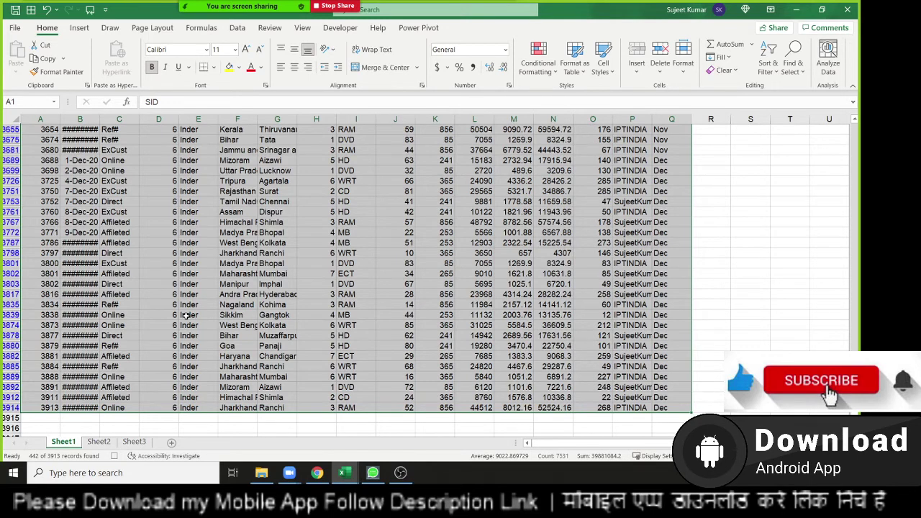
{"action": "key", "text": "ctrl+g"}
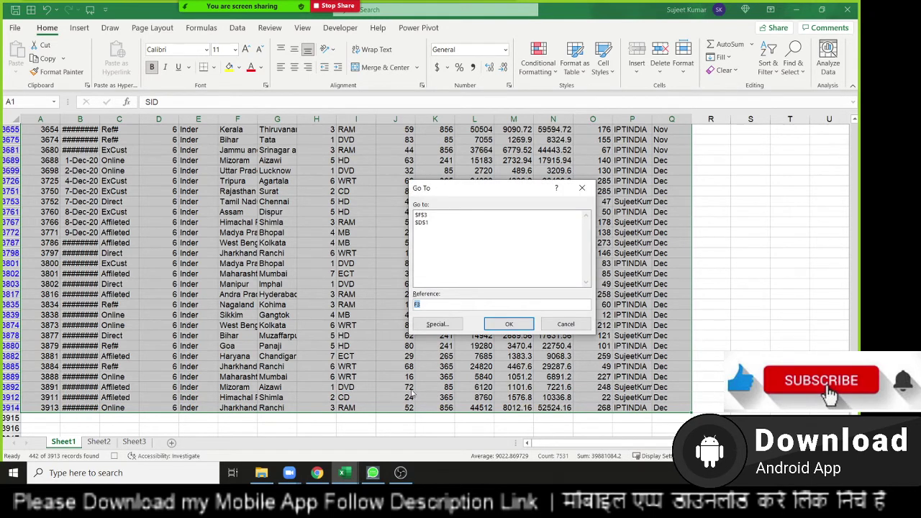
- Select only the visible Inder cells via Go To Special, copy them, and add Sheet4
{"action": "left_click", "coordinate": [449, 327]}
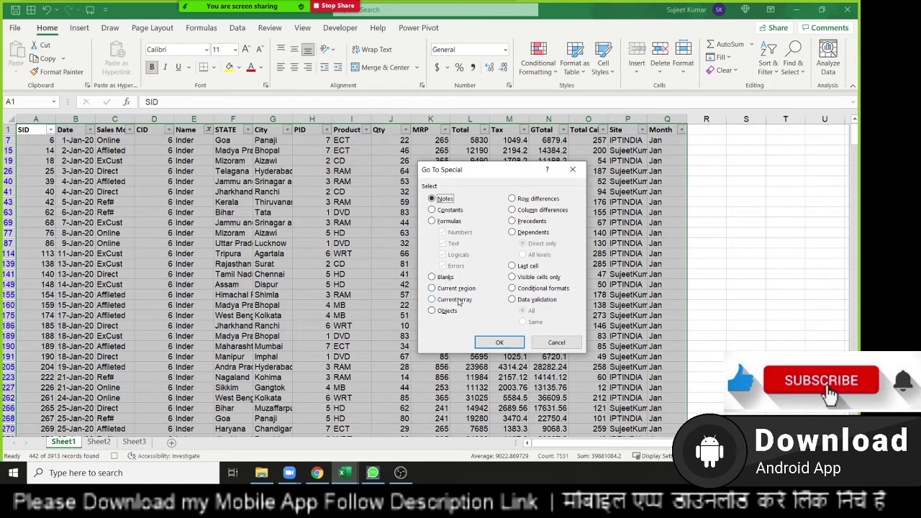
{"action": "left_click", "coordinate": [525, 278]}
{"action": "left_click", "coordinate": [519, 344]}
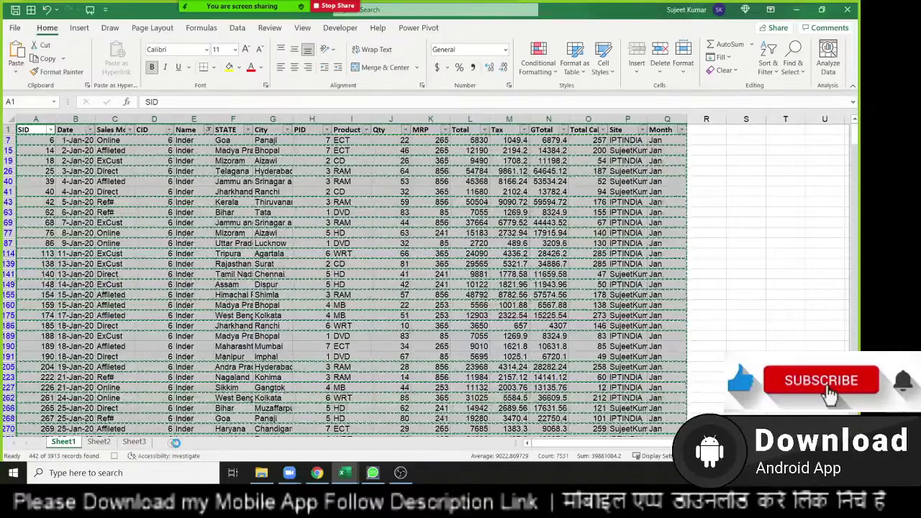
{"action": "left_click", "coordinate": [172, 442]}
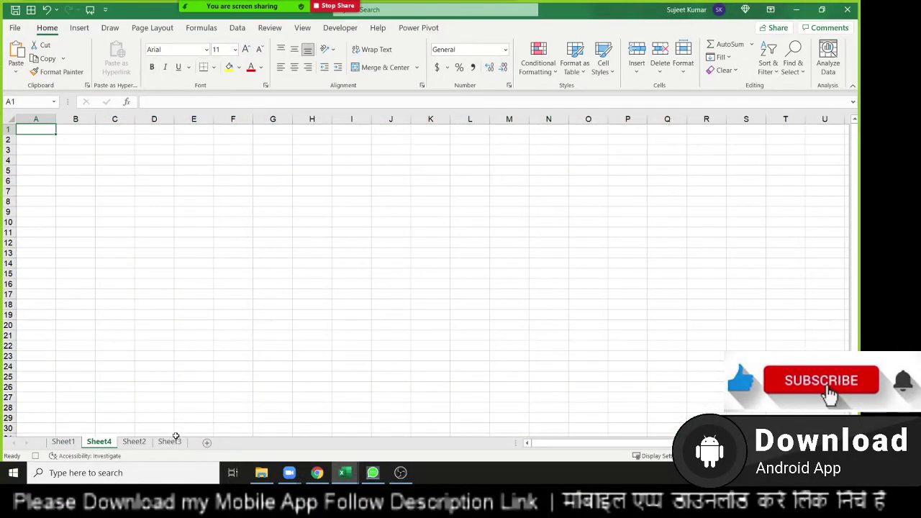
- Paste the copied Inder rows into Sheet4 and rename that sheet Inder
{"action": "key", "text": "ctrl+v"}
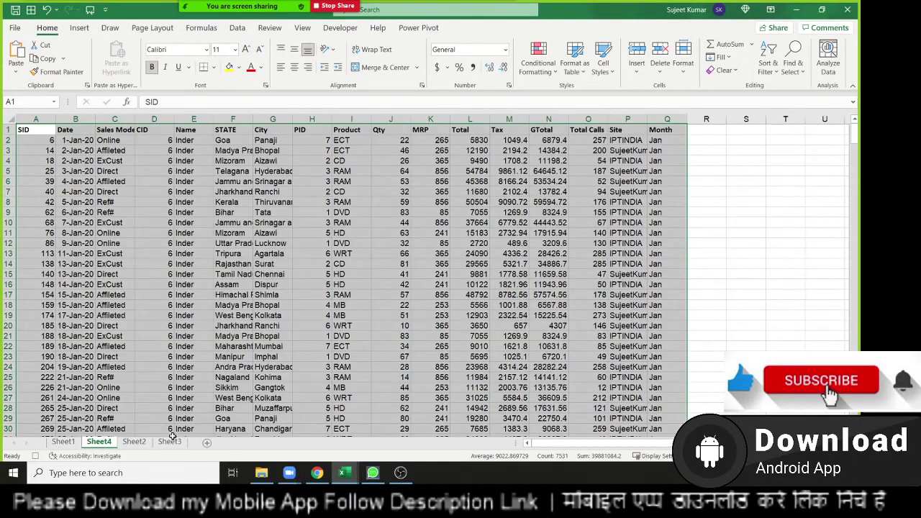
{"action": "right_click", "coordinate": [98, 442]}
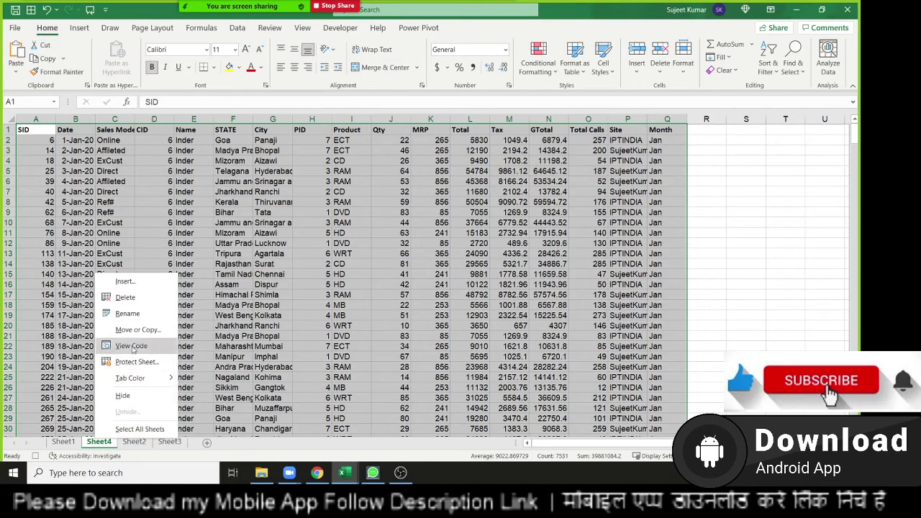
{"action": "left_click", "coordinate": [94, 444]}
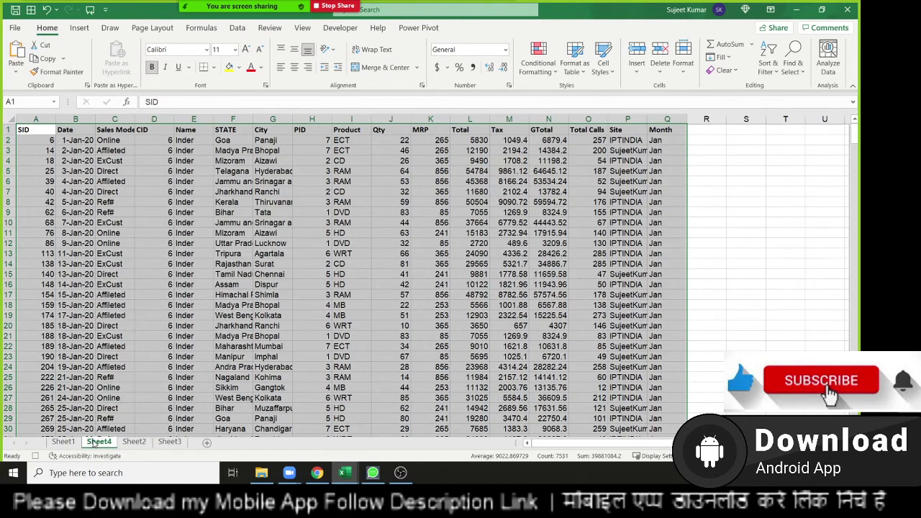
{"action": "type", "text": "Ind"}
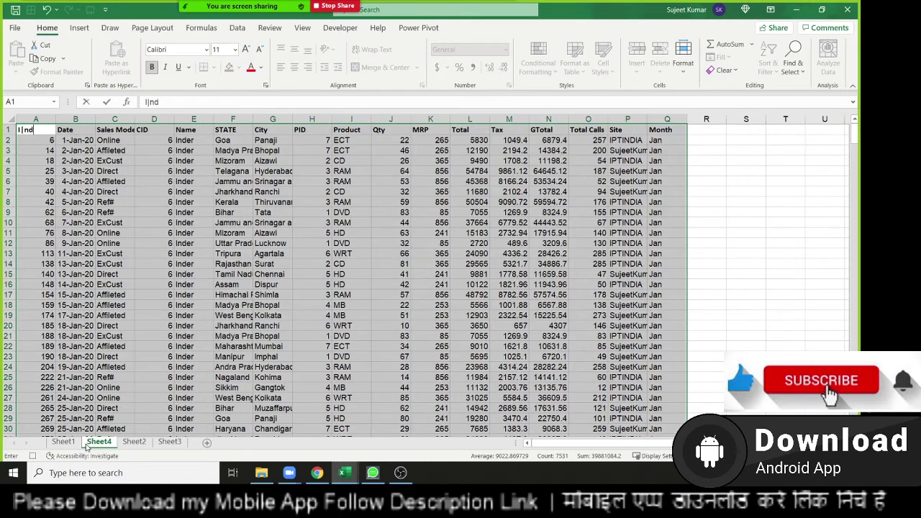
{"action": "type", "text": "ex"}
{"action": "key", "text": "Escape"}
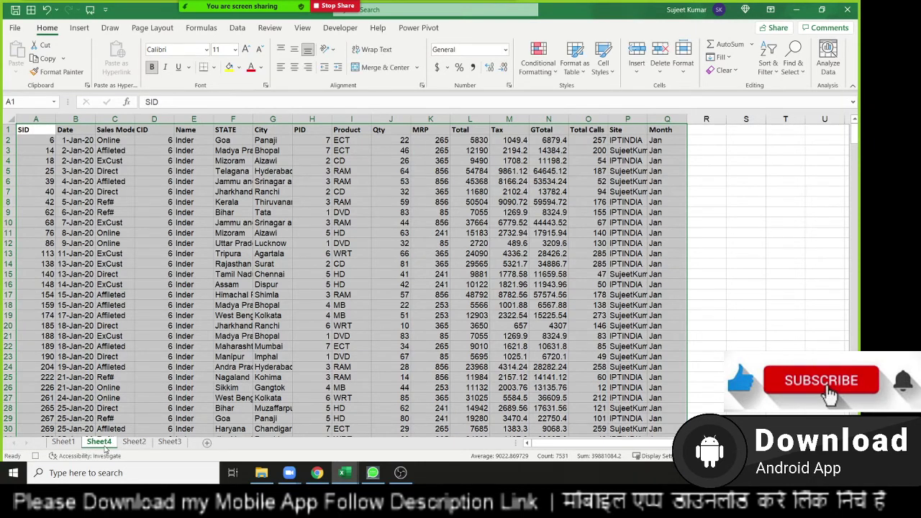
{"action": "double_click", "coordinate": [105, 446]}
{"action": "type", "text": "Inde"}
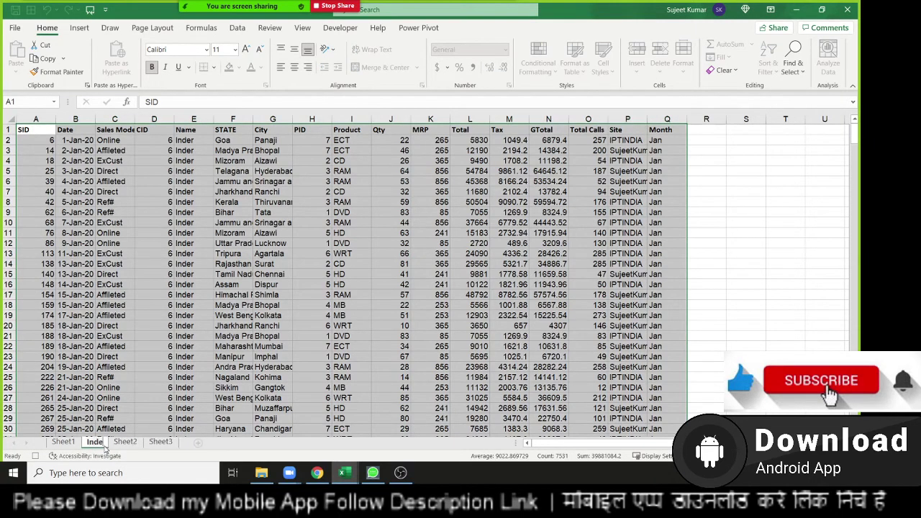
{"action": "type", "text": "x"}
{"action": "left_click", "coordinate": [101, 380]}
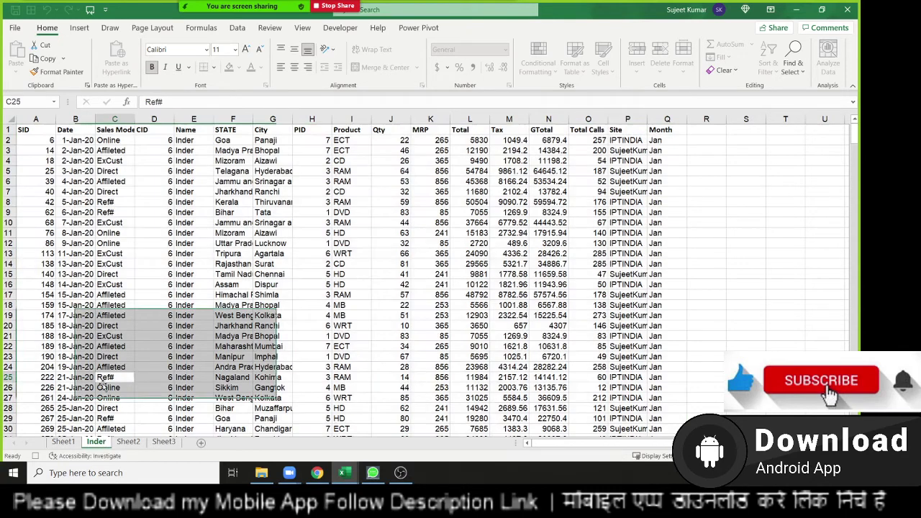
- Move the Inder sheet into a new workbook
{"action": "right_click", "coordinate": [103, 444]}
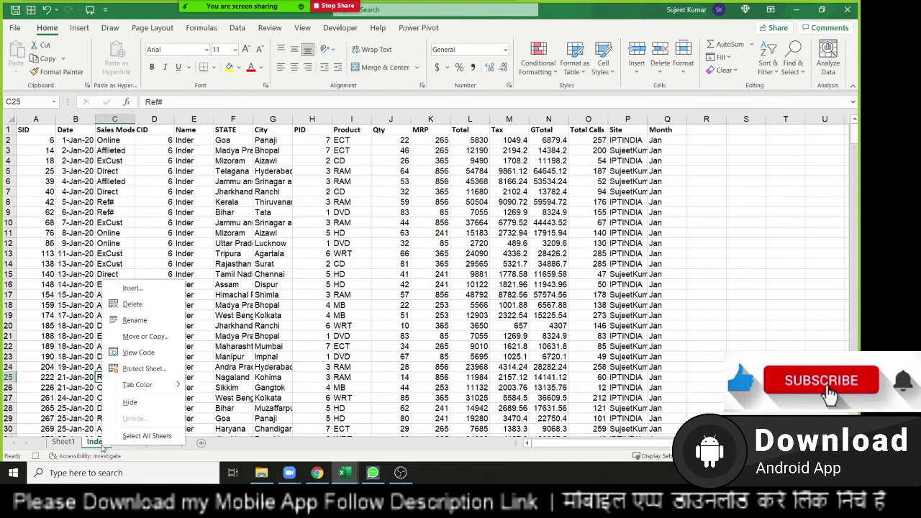
{"action": "left_click", "coordinate": [146, 337]}
{"action": "left_click", "coordinate": [115, 300]}
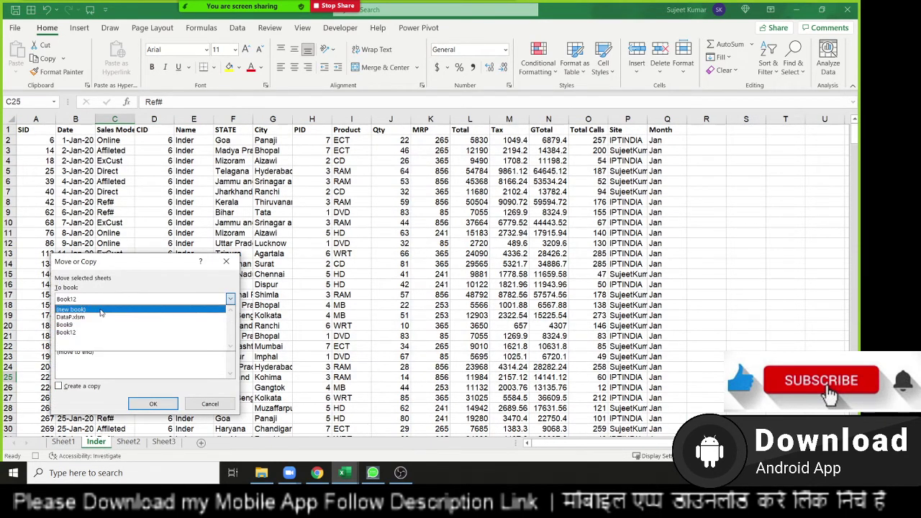
{"action": "left_click", "coordinate": [100, 310]}
{"action": "left_click", "coordinate": [154, 404]}
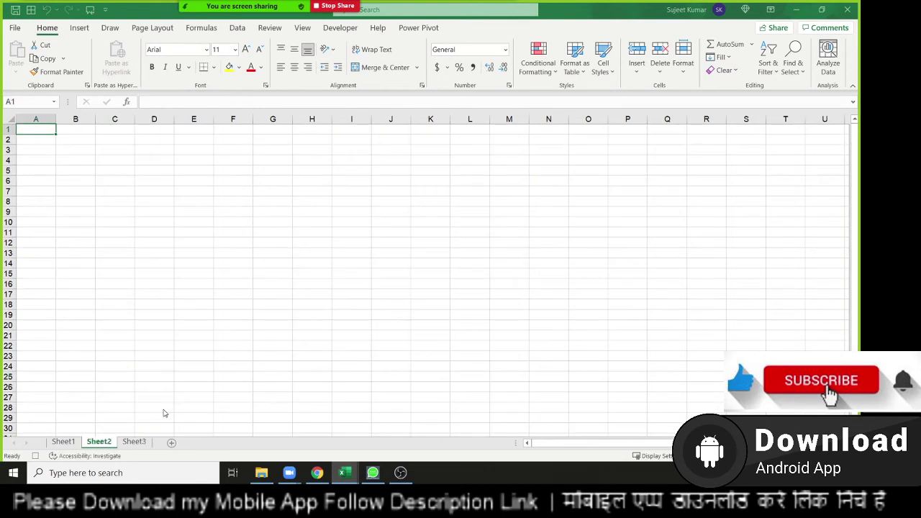
- Save the new workbook to the Desktop as Inder, macro-enabled
{"action": "key", "text": "ctrl+s"}
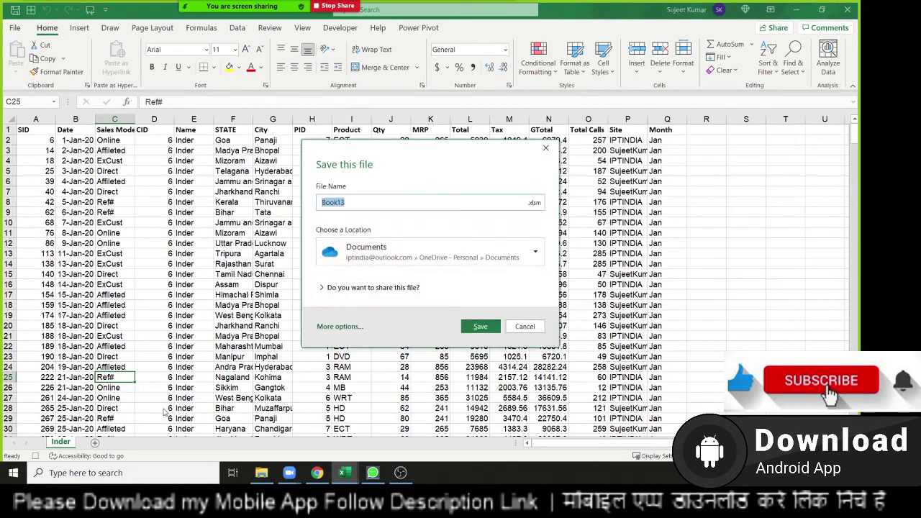
{"action": "left_click", "coordinate": [391, 250]}
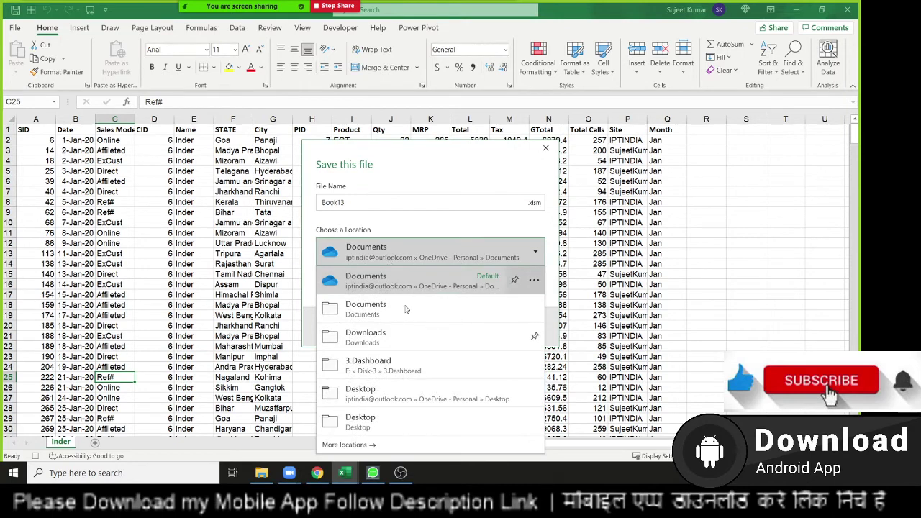
{"action": "key", "text": "Escape"}
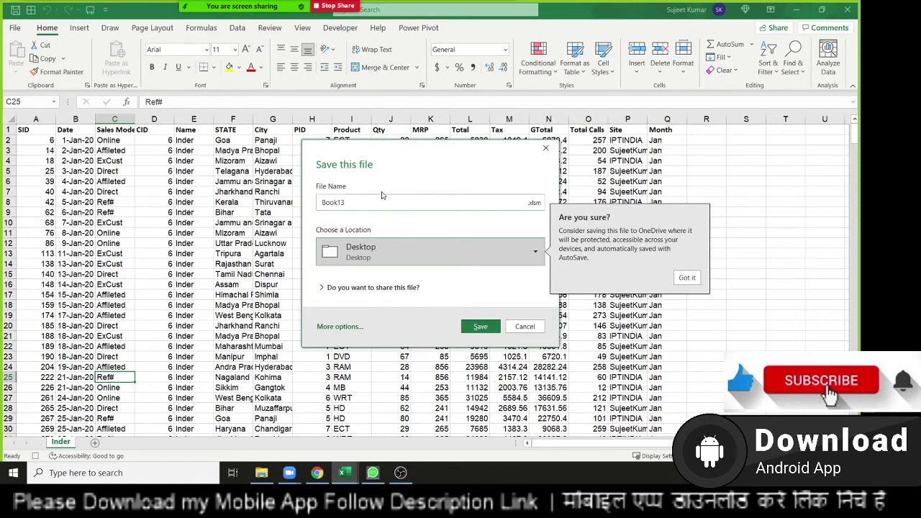
{"action": "left_click", "coordinate": [348, 202]}
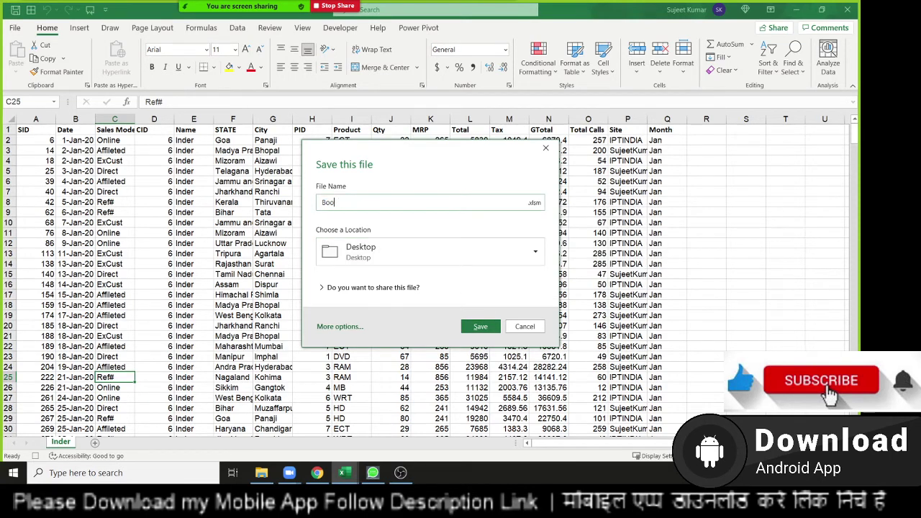
{"action": "key", "text": "BackSpace"}
{"action": "type", "text": "Inder"}
{"action": "left_click", "coordinate": [479, 327]}
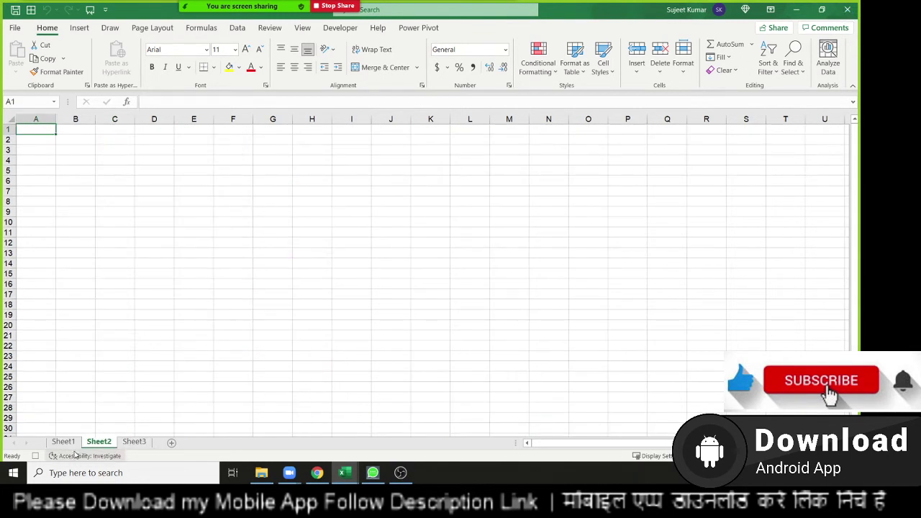
{"action": "left_click", "coordinate": [71, 443]}
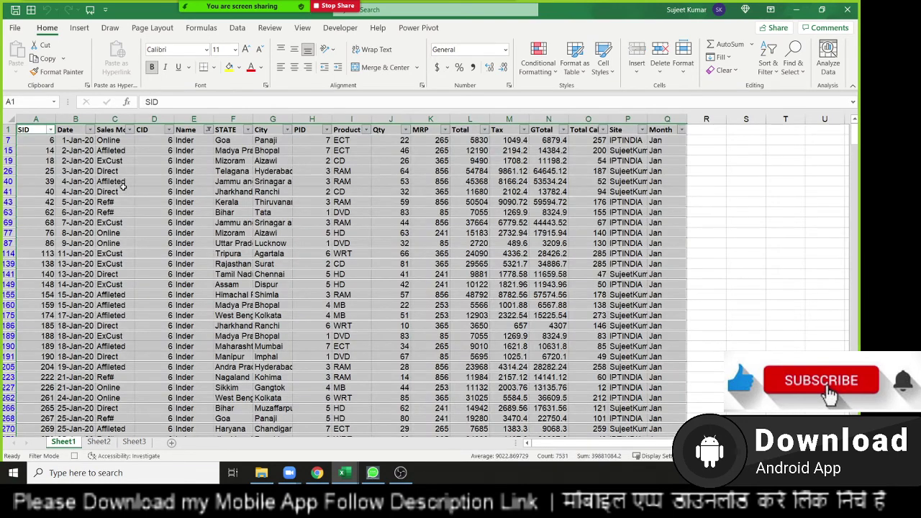
- Clear Sheet1's Name filter so all rows show, and bring up the Developer macro list
{"action": "left_click", "coordinate": [125, 190]}
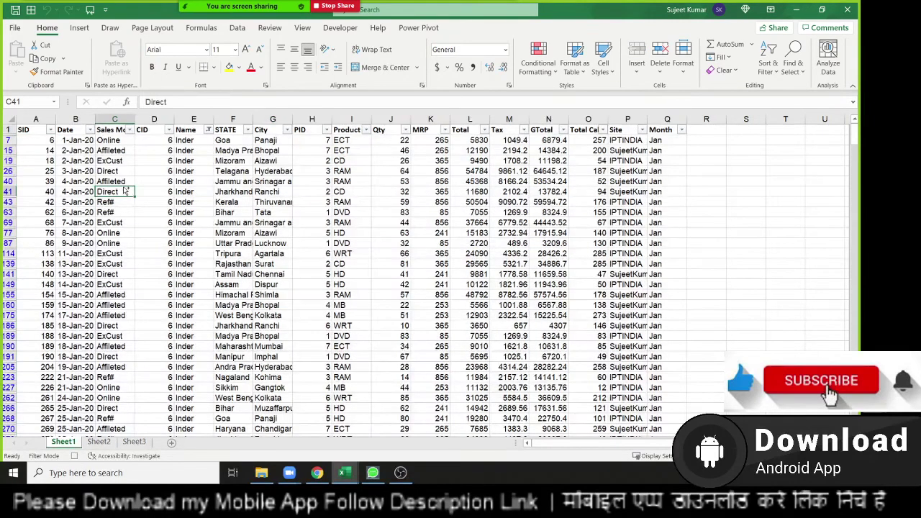
{"action": "key", "text": "alt+a"}
{"action": "key", "text": "c"}
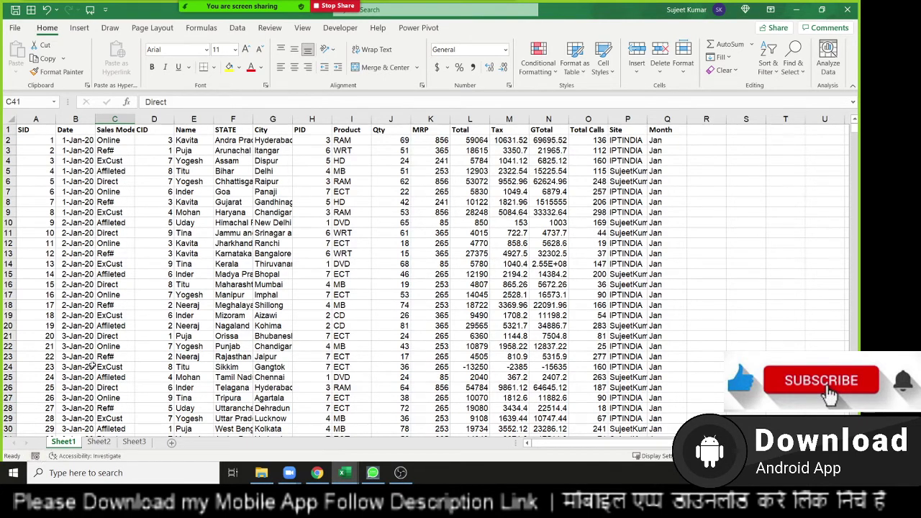
{"action": "left_click", "coordinate": [114, 223]}
{"action": "left_click", "coordinate": [339, 27]}
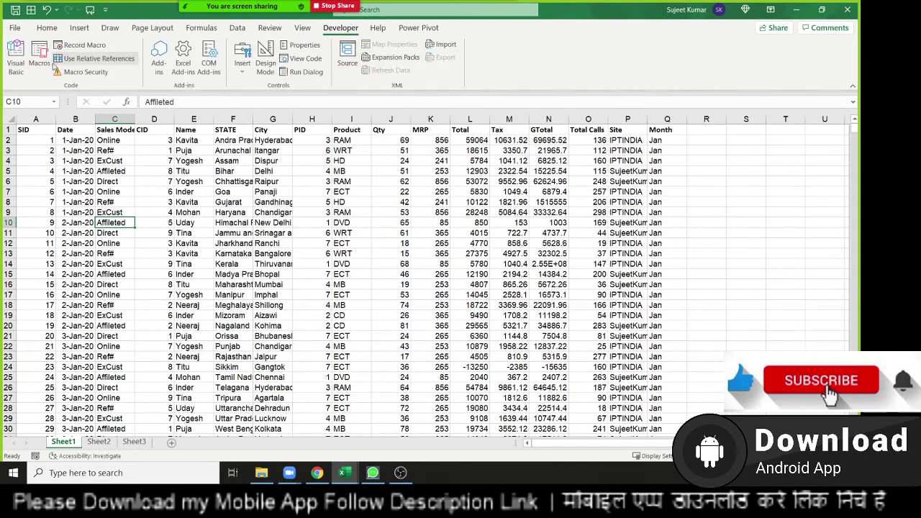
{"action": "left_click", "coordinate": [40, 63]}
- Edit Macro4 and delete its first Application.CutCopyMode = False line
{"action": "left_click", "coordinate": [403, 237]}
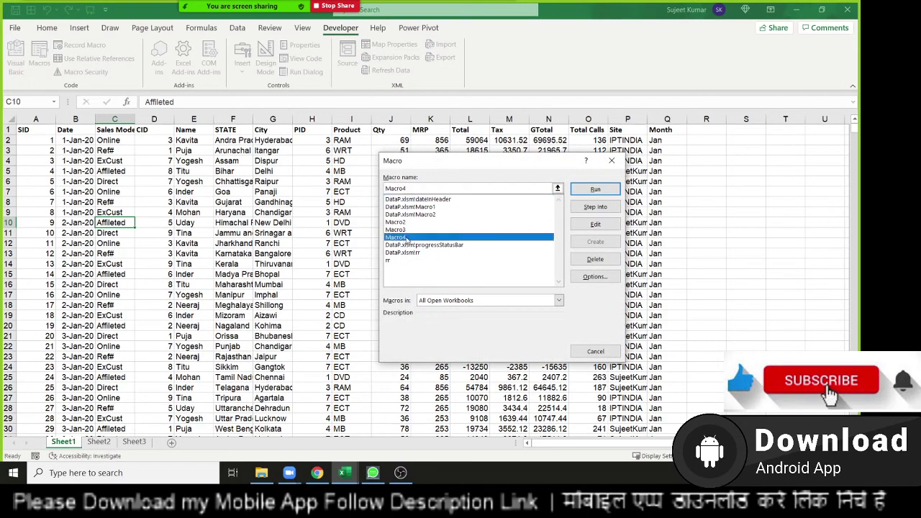
{"action": "left_click", "coordinate": [595, 225]}
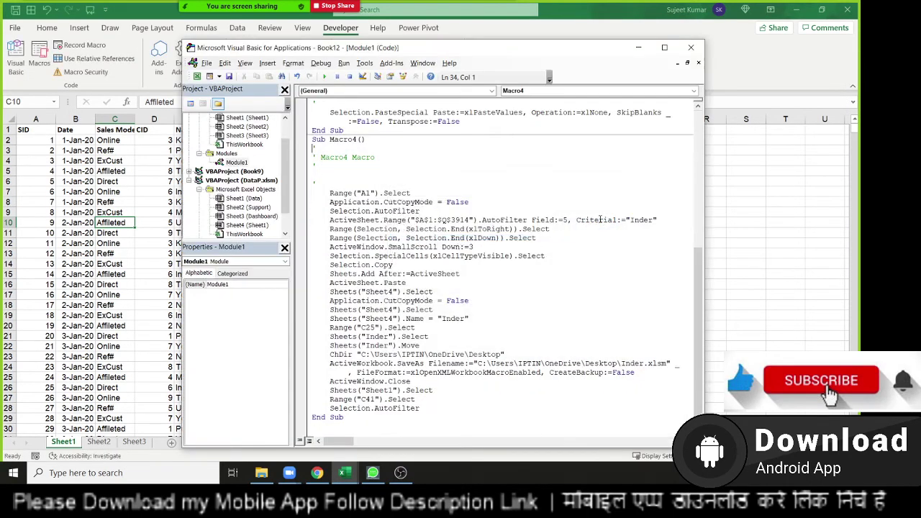
{"action": "left_click", "coordinate": [665, 48]}
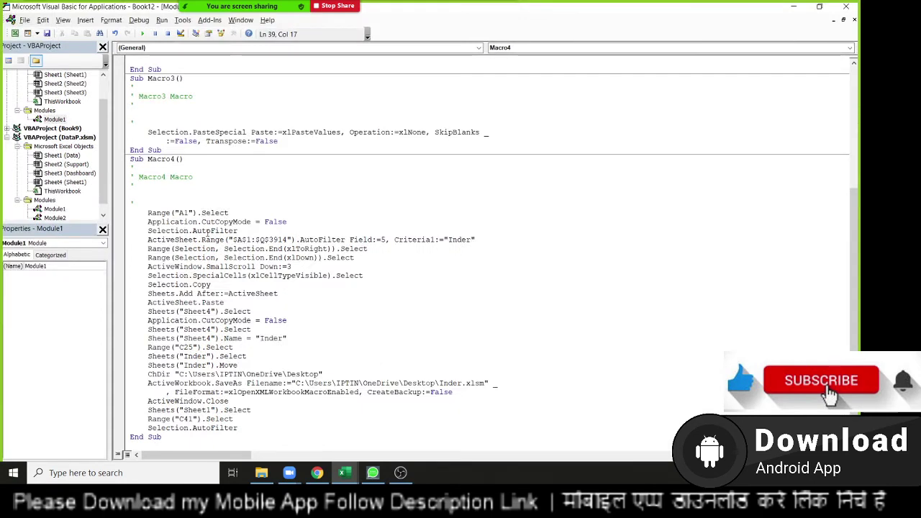
{"action": "left_click", "coordinate": [216, 257]}
{"action": "left_click_drag", "start_coordinate": [306, 223], "coordinate": [150, 222]}
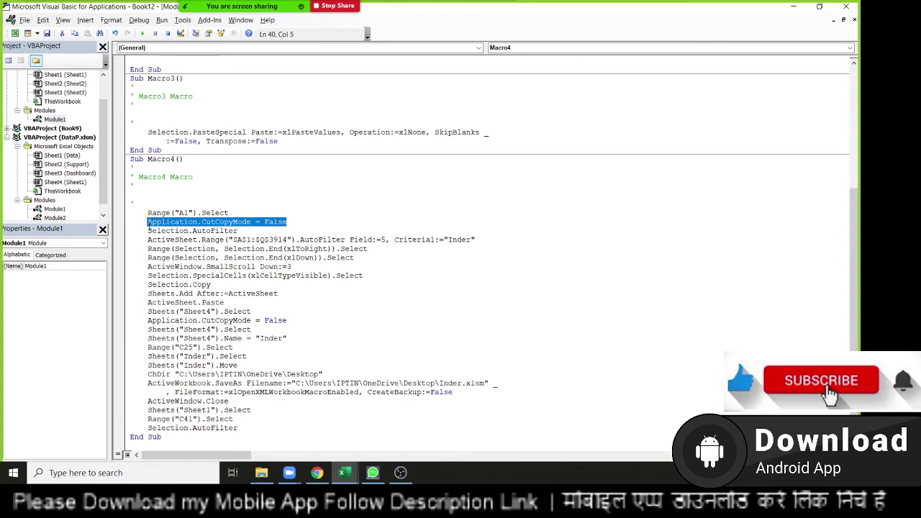
{"action": "key", "text": "Delete"}
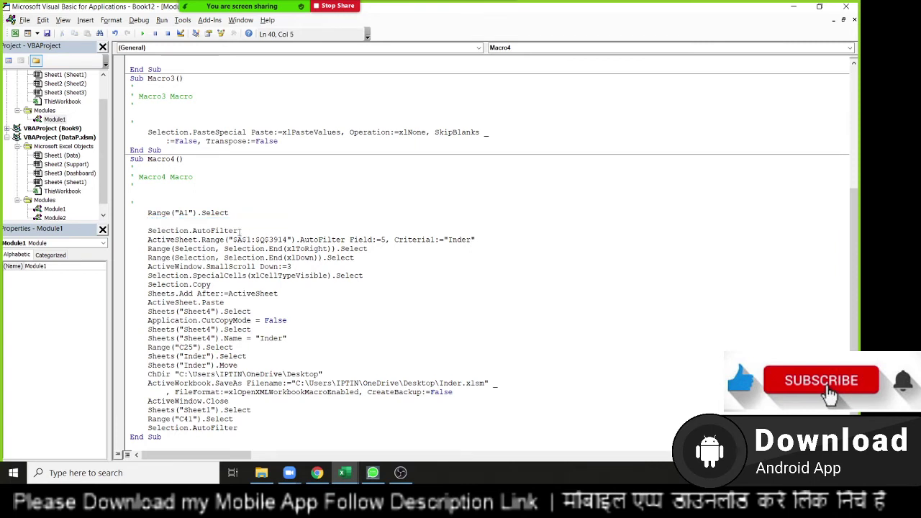
{"action": "left_click_drag", "start_coordinate": [151, 239], "coordinate": [151, 231]}
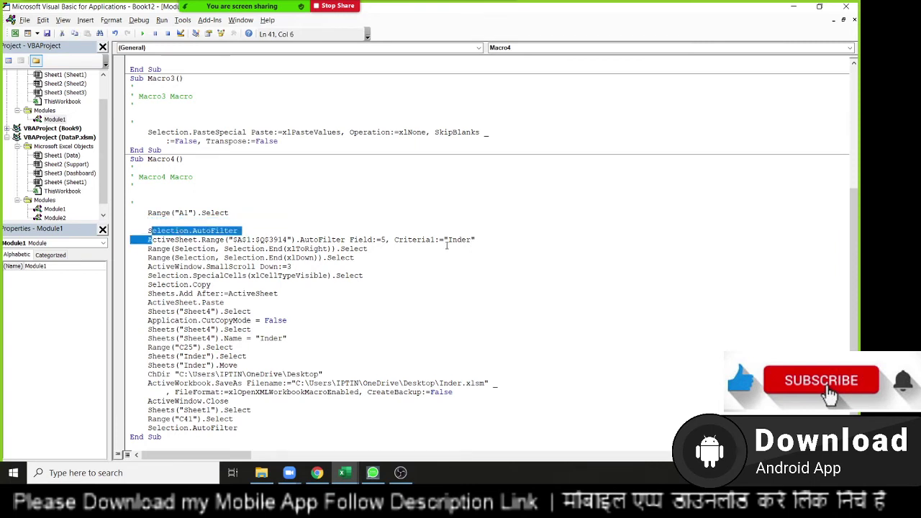
{"action": "left_click_drag", "start_coordinate": [241, 230], "coordinate": [148, 230]}
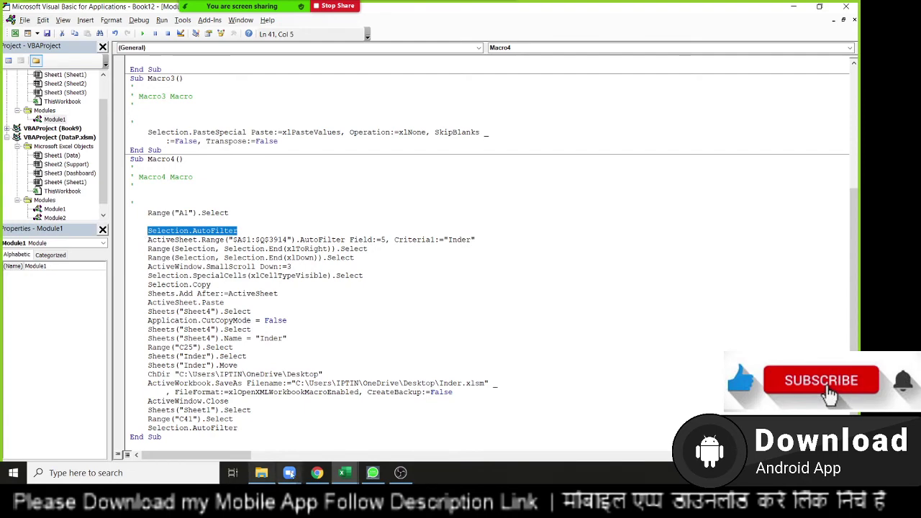
- In Excel, toggle the data table's Sort & Filter on and back off, then return to the VBA editor
{"action": "left_click", "coordinate": [345, 473]}
{"action": "left_click", "coordinate": [279, 431]}
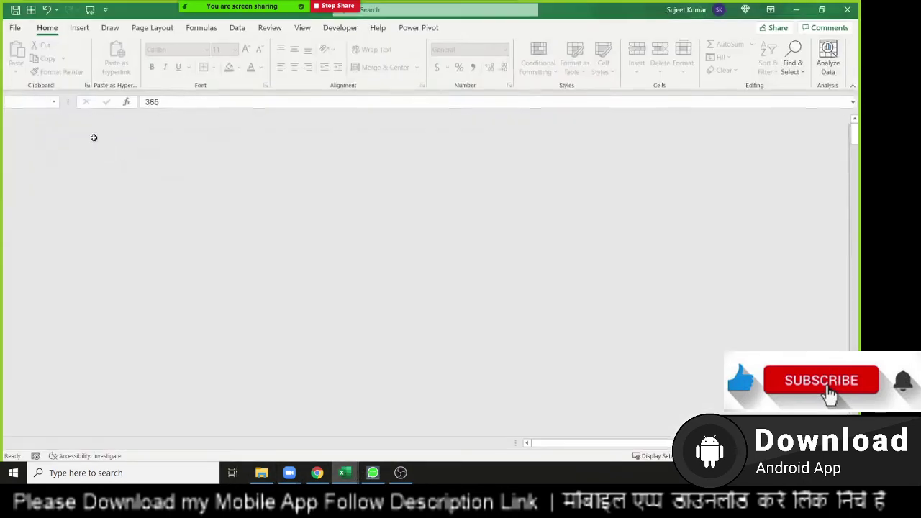
{"action": "left_click", "coordinate": [72, 130]}
{"action": "left_click", "coordinate": [769, 66]}
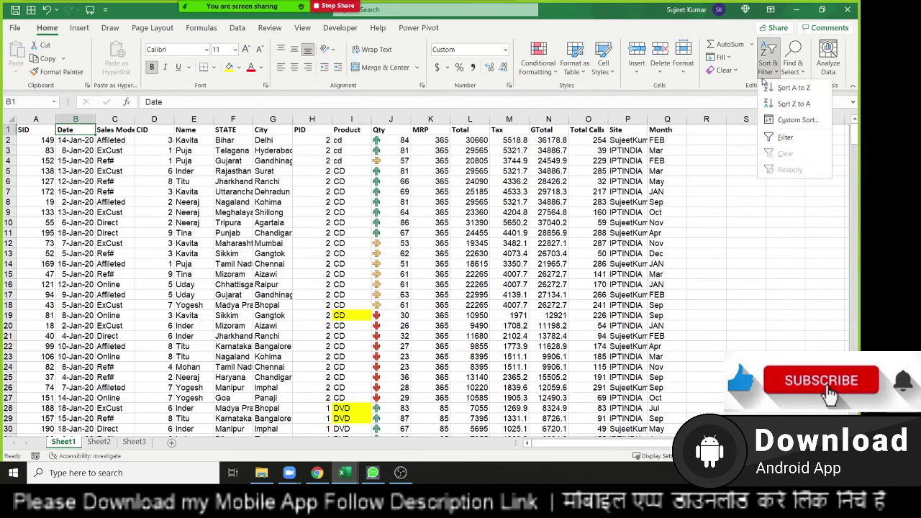
{"action": "left_click", "coordinate": [769, 134]}
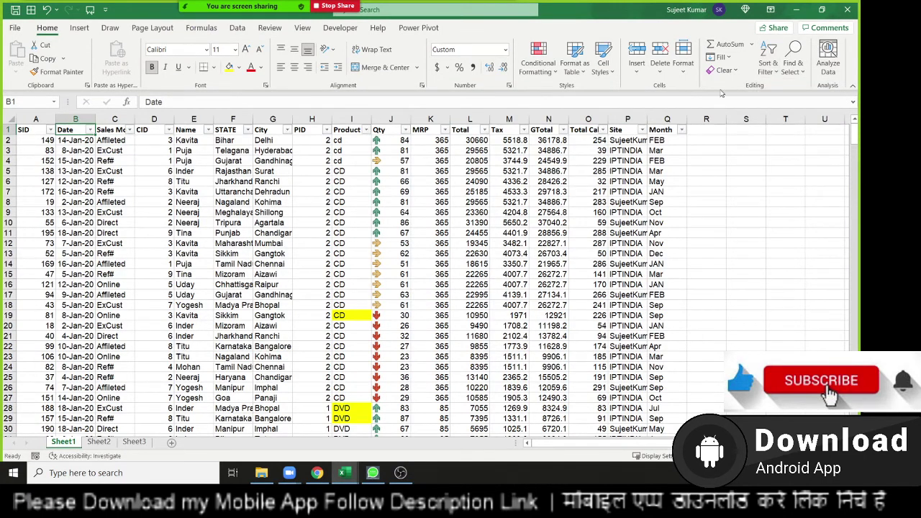
{"action": "left_click", "coordinate": [767, 66]}
{"action": "left_click", "coordinate": [786, 138]}
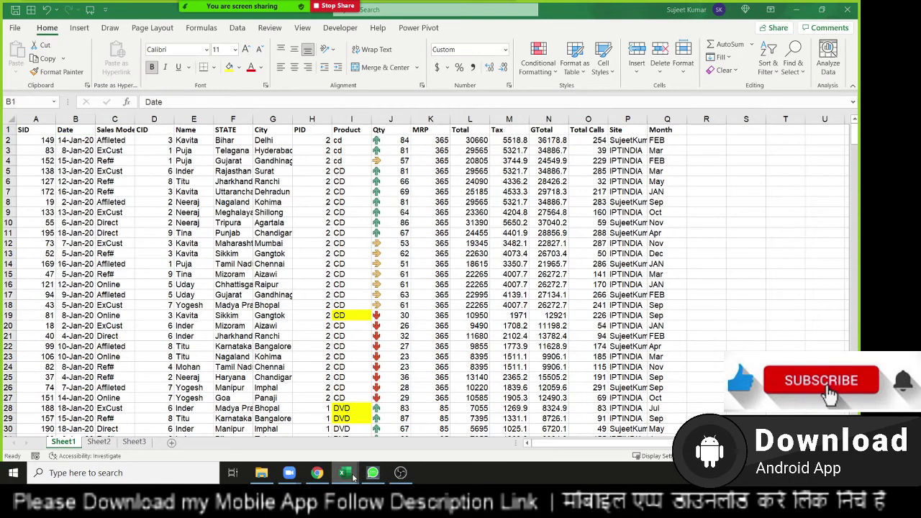
{"action": "mouse_move", "coordinate": [345, 475]}
{"action": "left_click", "coordinate": [512, 439]}
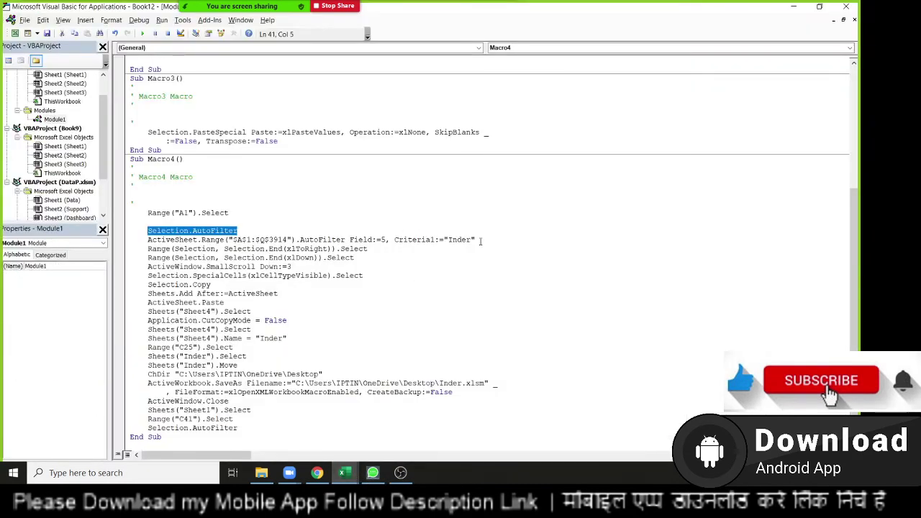
- Delete Macro4's Selection.AutoFilter, SmallScroll and Sheets("Sheet4").Select lines
{"action": "left_click_drag", "start_coordinate": [475, 240], "coordinate": [156, 230]}
{"action": "key", "text": "shift+Up"}
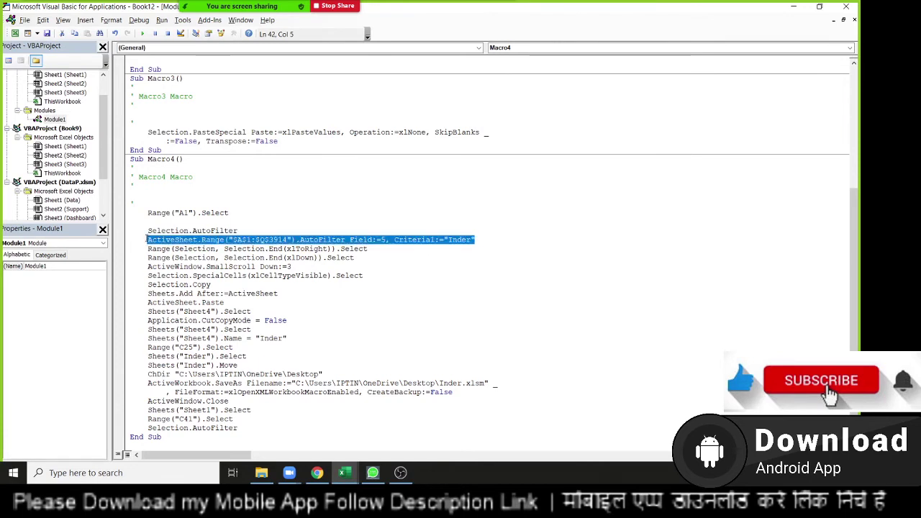
{"action": "left_click", "coordinate": [210, 223]}
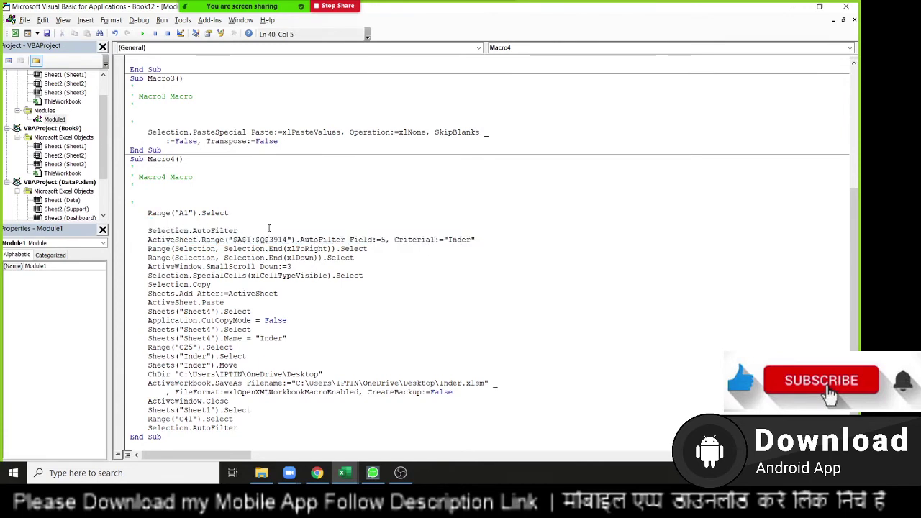
{"action": "left_click_drag", "start_coordinate": [268, 229], "coordinate": [133, 229]}
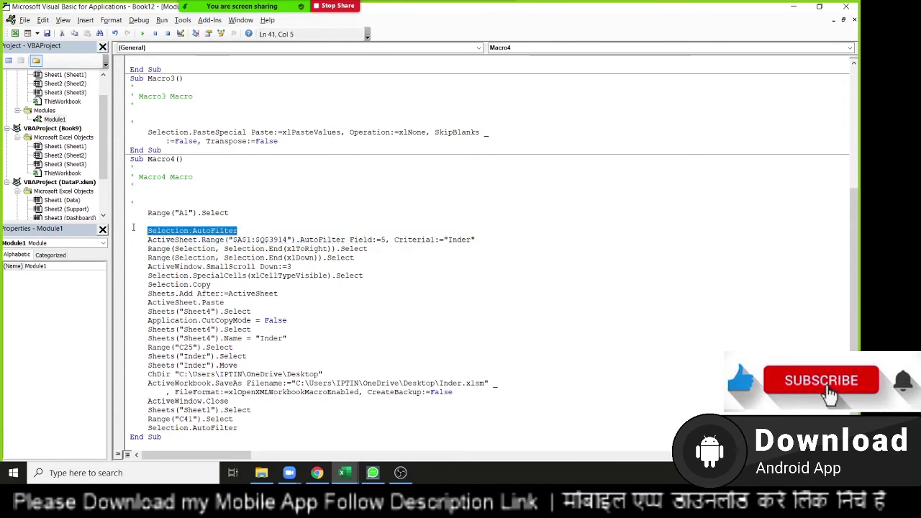
{"action": "key", "text": "Delete"}
{"action": "left_click", "coordinate": [151, 248]}
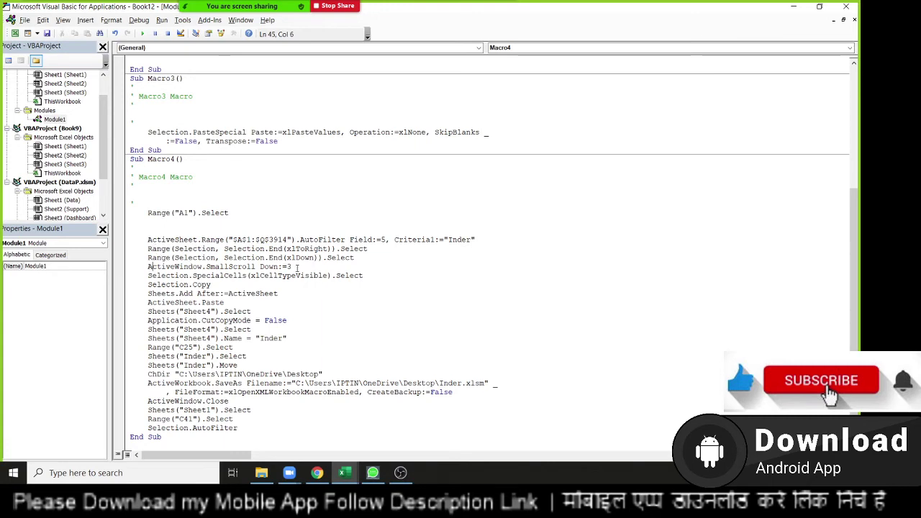
{"action": "left_click_drag", "start_coordinate": [293, 267], "coordinate": [137, 266]}
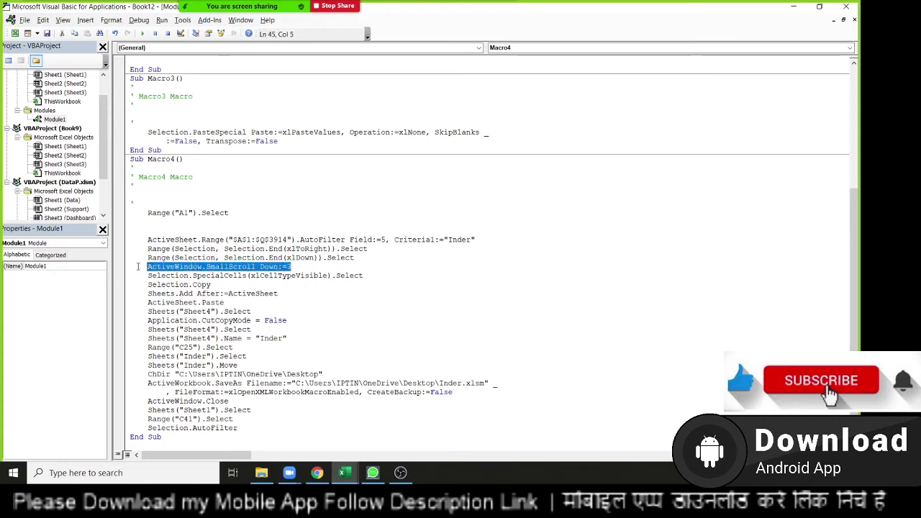
{"action": "key", "text": "Delete"}
{"action": "left_click", "coordinate": [153, 284]}
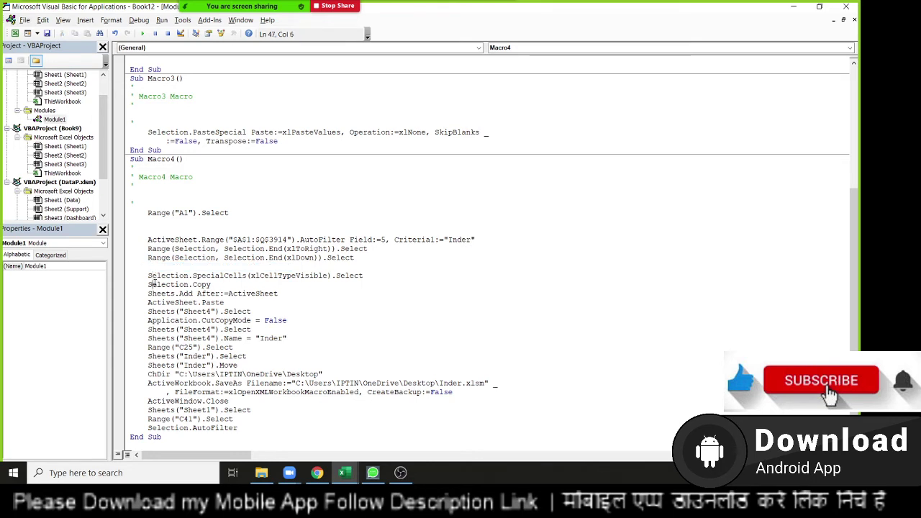
{"action": "left_click", "coordinate": [156, 312]}
{"action": "left_click_drag", "start_coordinate": [252, 312], "coordinate": [142, 311]}
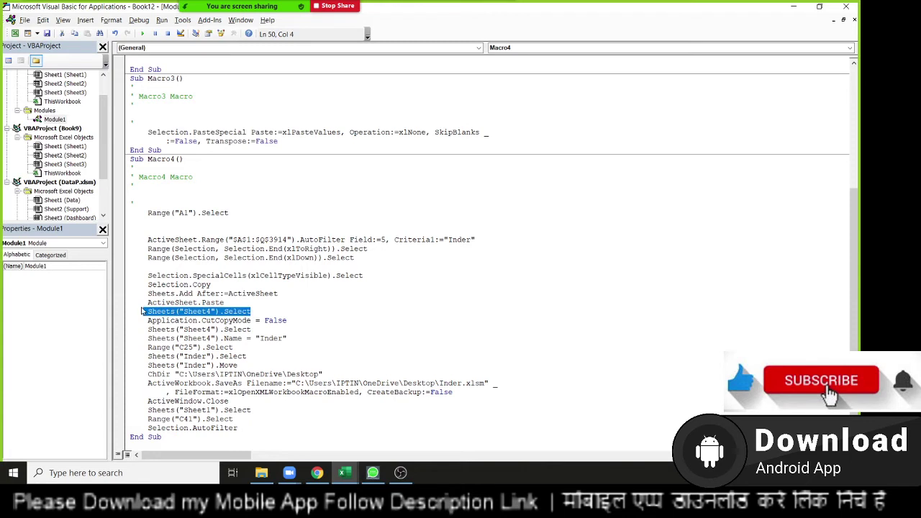
{"action": "key", "text": "Delete"}
- Replace Sheets("Sheet4") and Sheets("Inder") with ActiveSheet on the Select, rename and Move lines
{"action": "double_click", "coordinate": [193, 302]}
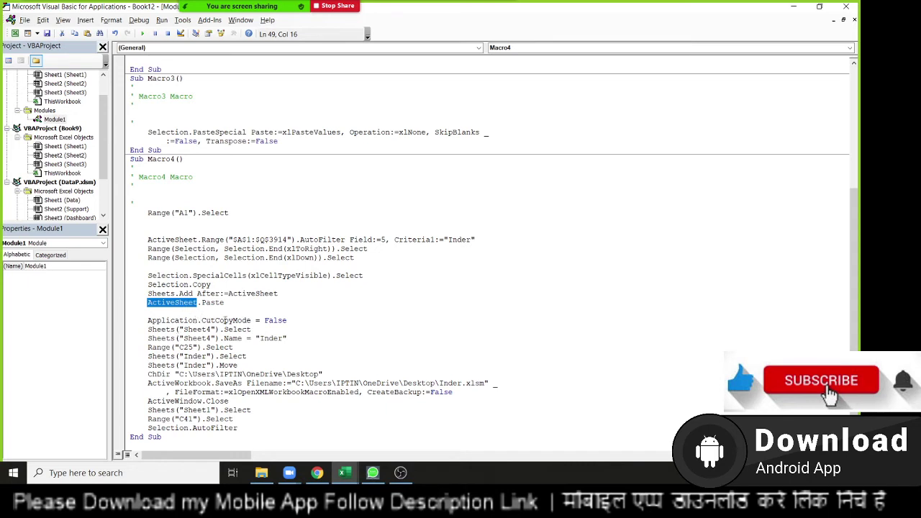
{"action": "left_click_drag", "start_coordinate": [199, 314], "coordinate": [147, 303]}
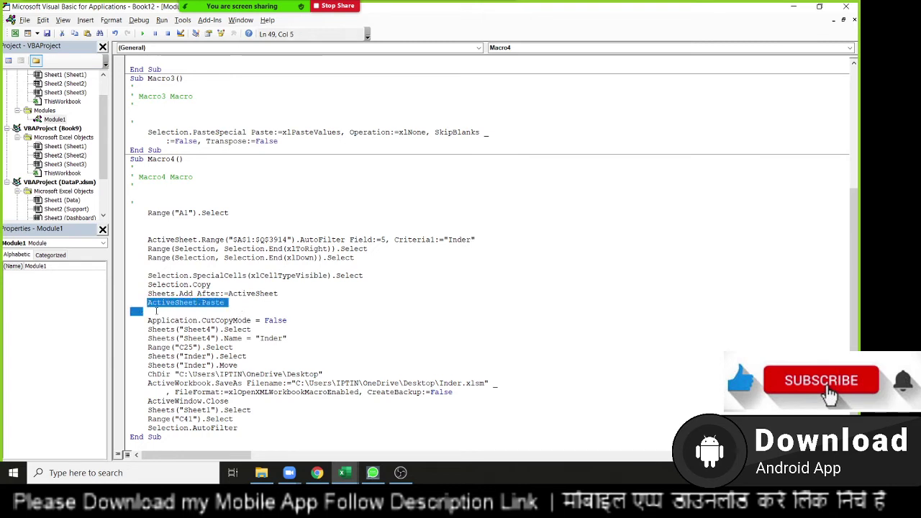
{"action": "left_click", "coordinate": [159, 309]}
{"action": "double_click", "coordinate": [170, 304]}
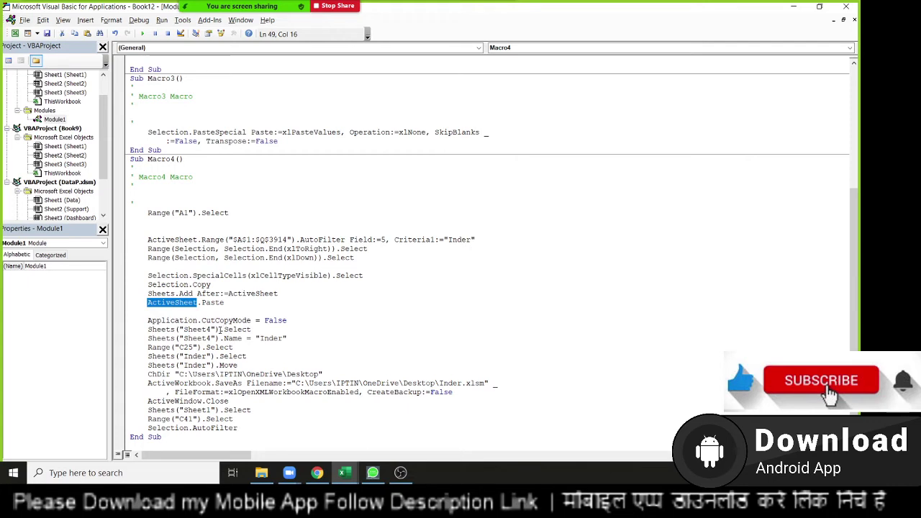
{"action": "key", "text": "ctrl+c"}
{"action": "left_click_drag", "start_coordinate": [219, 329], "coordinate": [139, 329]}
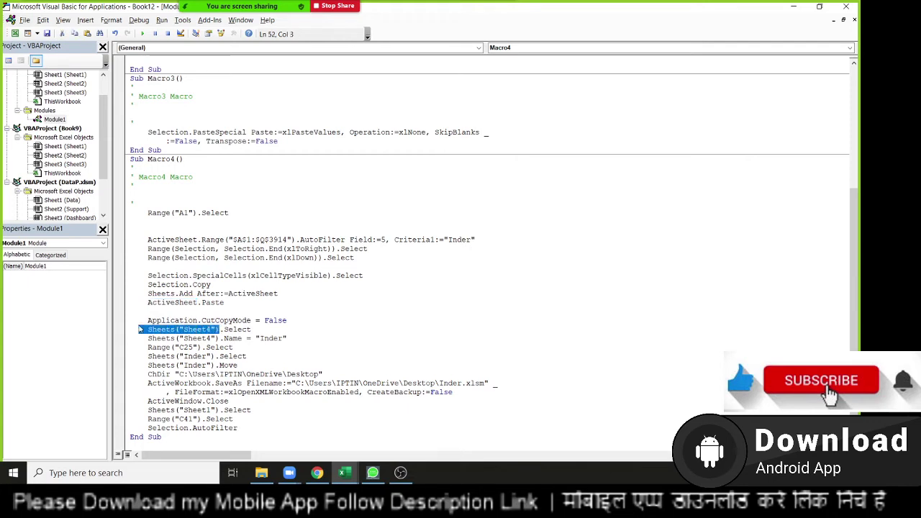
{"action": "key", "text": "ctrl+v"}
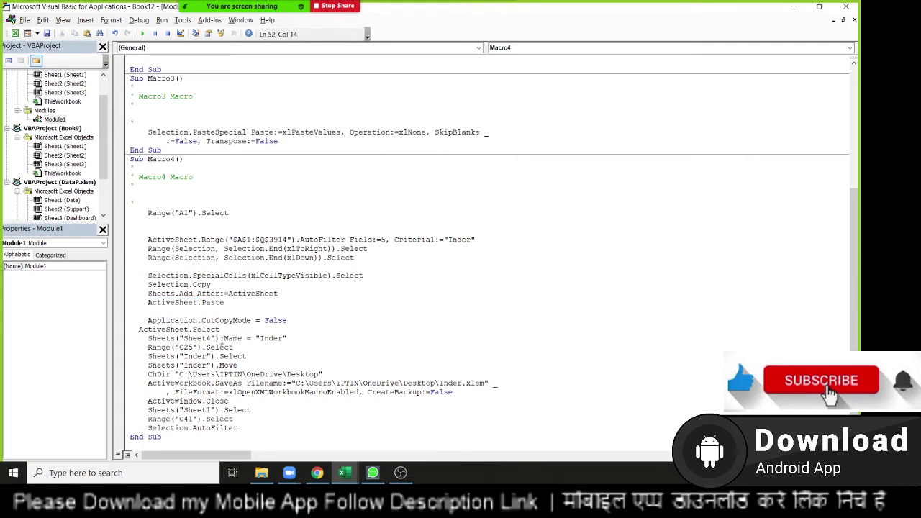
{"action": "left_click_drag", "start_coordinate": [219, 338], "coordinate": [147, 339]}
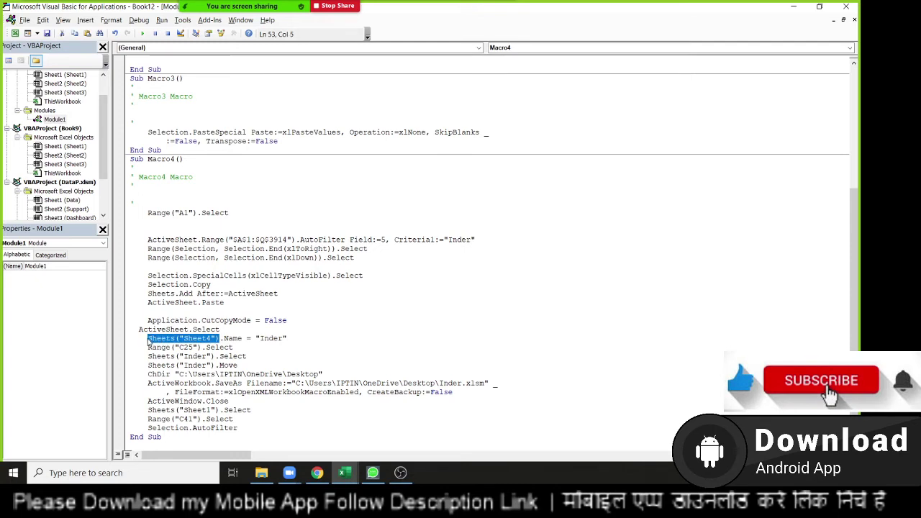
{"action": "key", "text": "ctrl+v"}
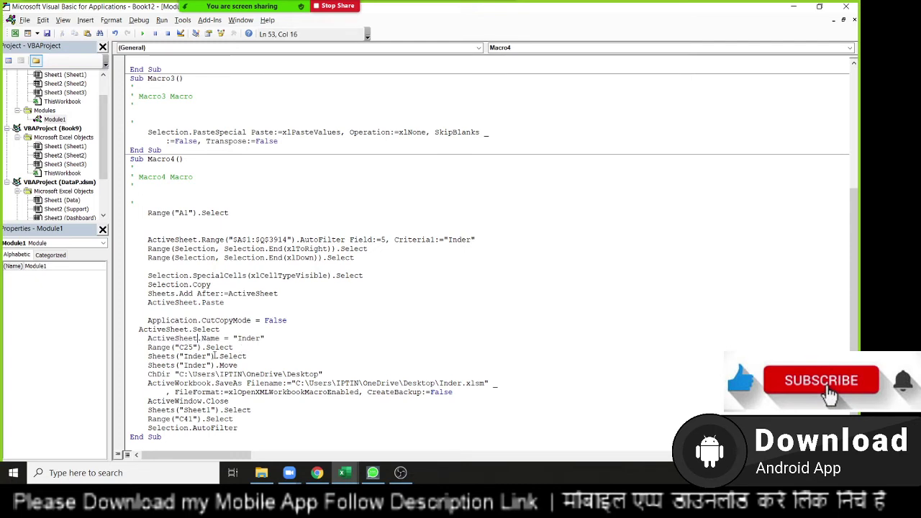
{"action": "mouse_move", "coordinate": [233, 348]}
{"action": "left_mouse_down"}
{"action": "mouse_move", "coordinate": [198, 347]}
{"action": "mouse_move", "coordinate": [197, 366]}
{"action": "mouse_move", "coordinate": [147, 365]}
{"action": "left_mouse_up"}
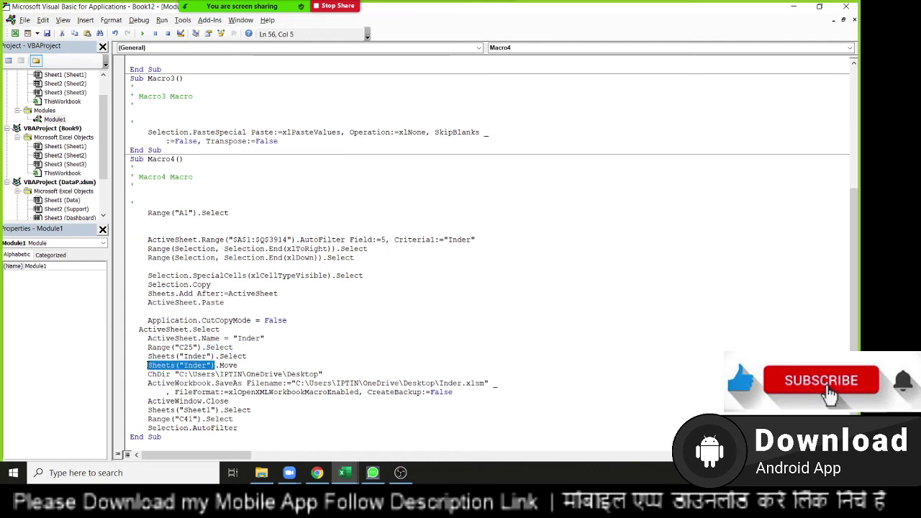
{"action": "key", "text": "ctrl+v"}
- Delete the Sheets("Inder").Select, ActiveSheet.Select, Range("C25").Select and ChDir lines
{"action": "left_click_drag", "start_coordinate": [265, 357], "coordinate": [133, 358]}
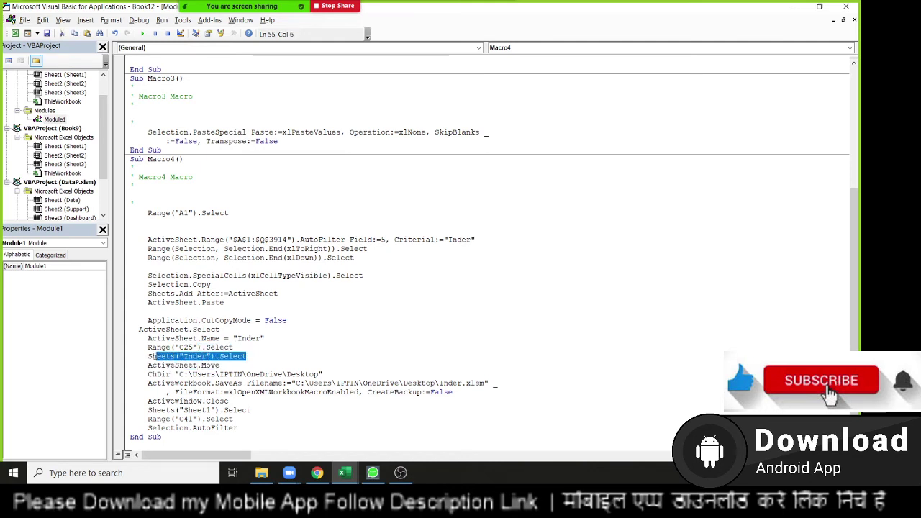
{"action": "key", "text": "Delete"}
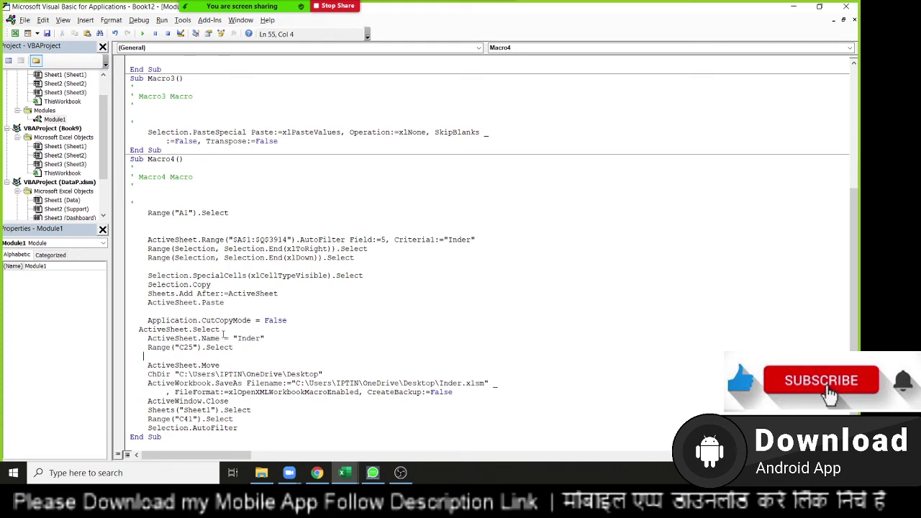
{"action": "left_click_drag", "start_coordinate": [220, 329], "coordinate": [138, 330]}
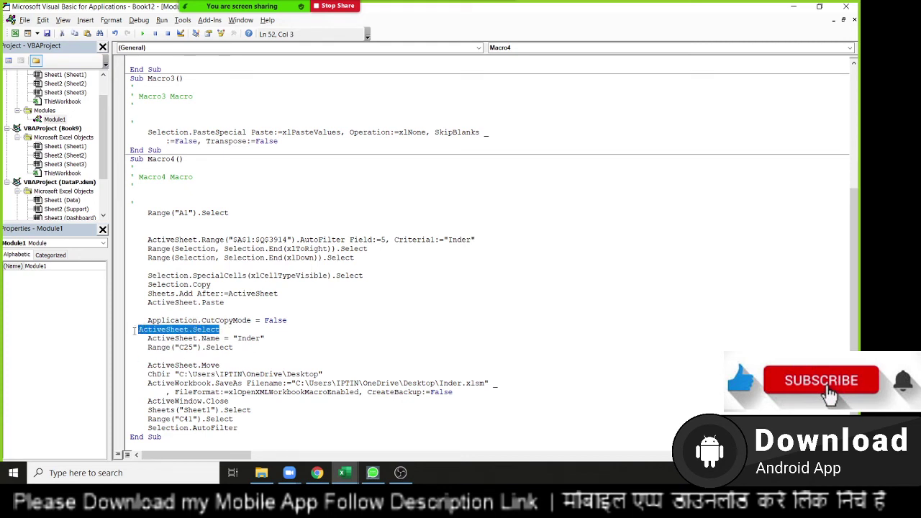
{"action": "key", "text": "Delete"}
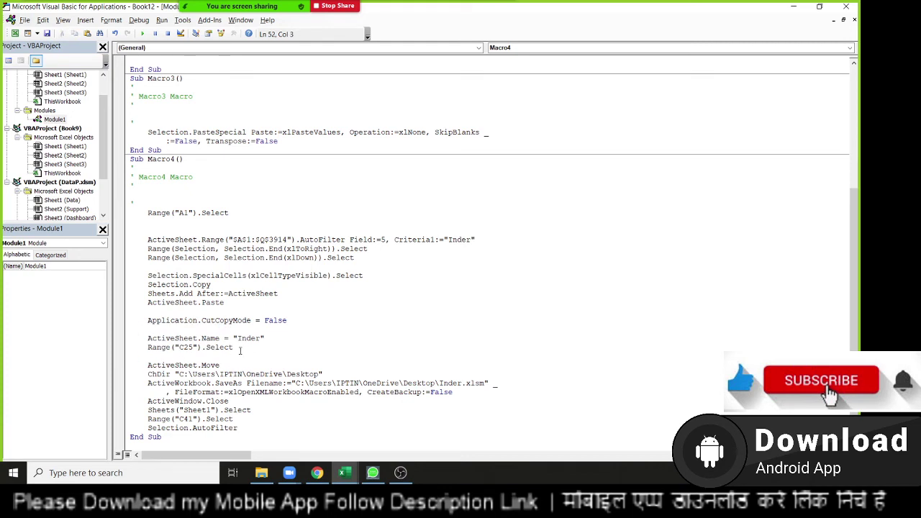
{"action": "left_click", "coordinate": [121, 347]}
{"action": "key", "text": "Delete"}
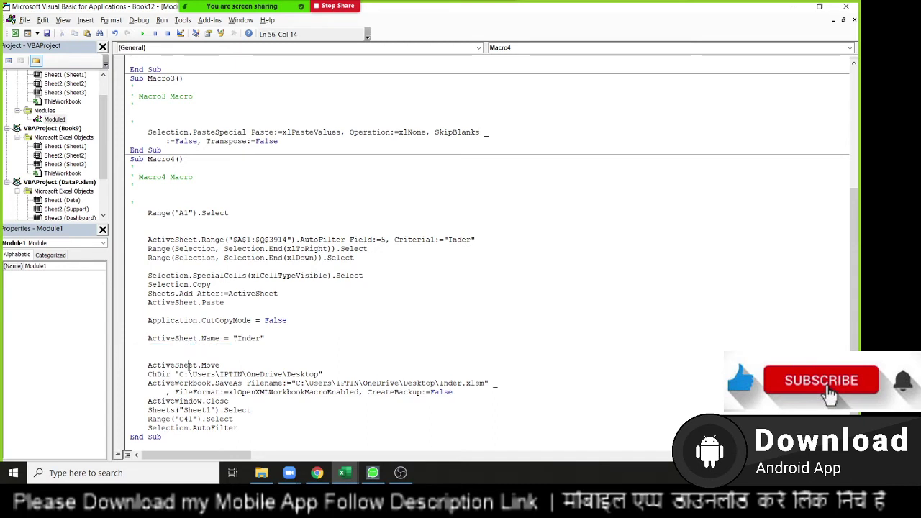
{"action": "double_click", "coordinate": [189, 366]}
{"action": "left_click", "coordinate": [220, 365]}
{"action": "left_click_drag", "start_coordinate": [148, 375], "coordinate": [323, 375]}
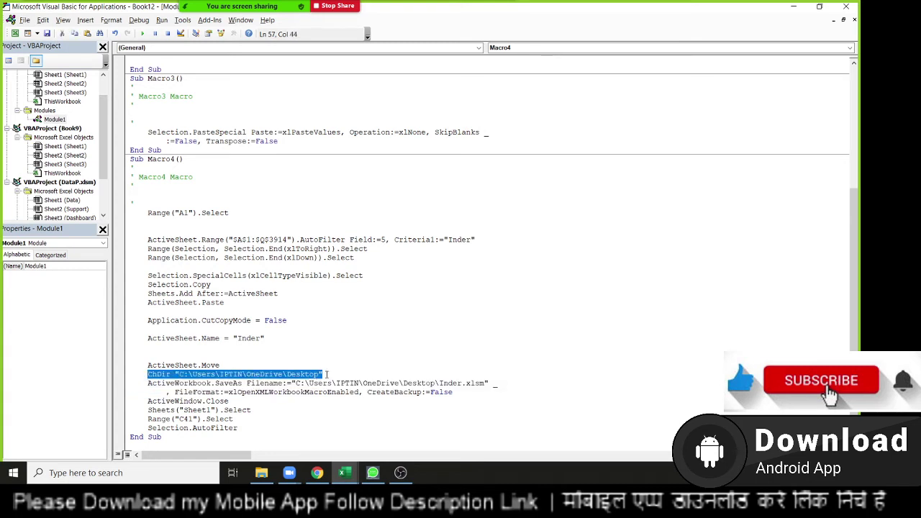
{"action": "key", "text": "Delete"}
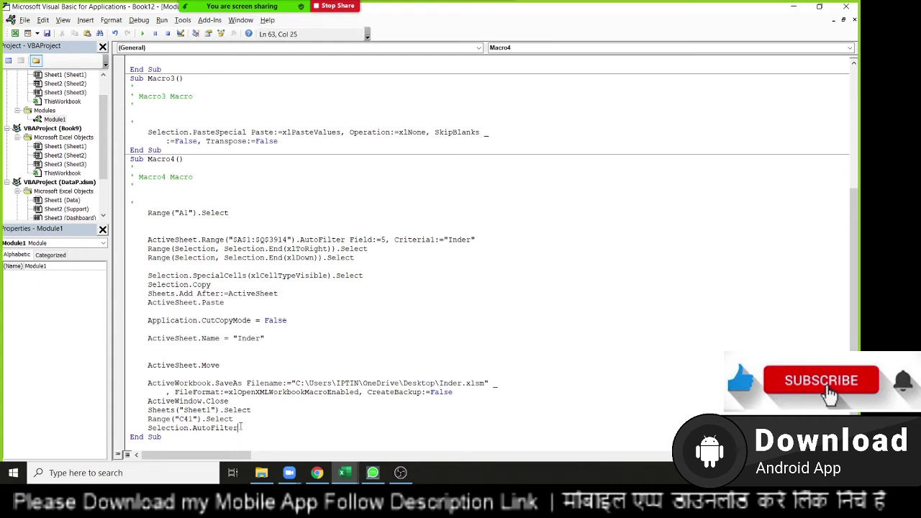
- Remove leftover blank lines and insert a blank line above Range("A1").Select
{"action": "left_click_drag", "start_coordinate": [241, 427], "coordinate": [143, 398]}
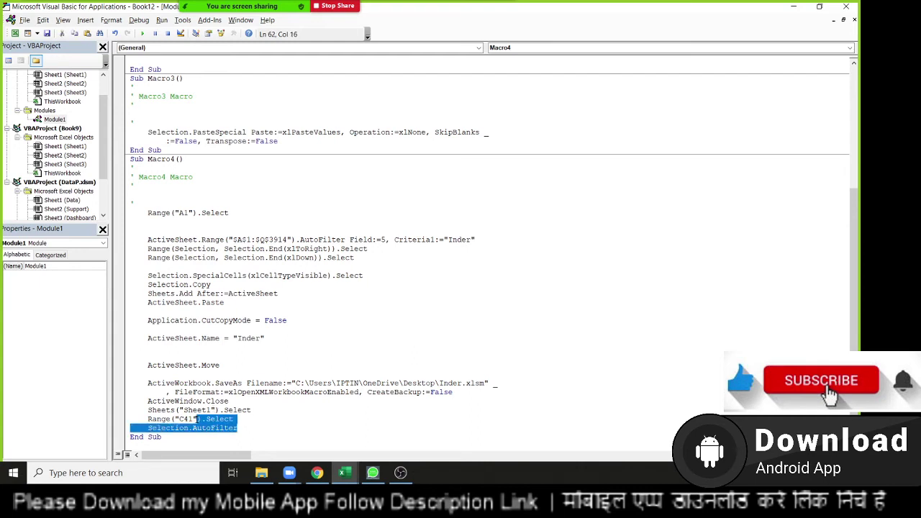
{"action": "left_click", "coordinate": [163, 352]}
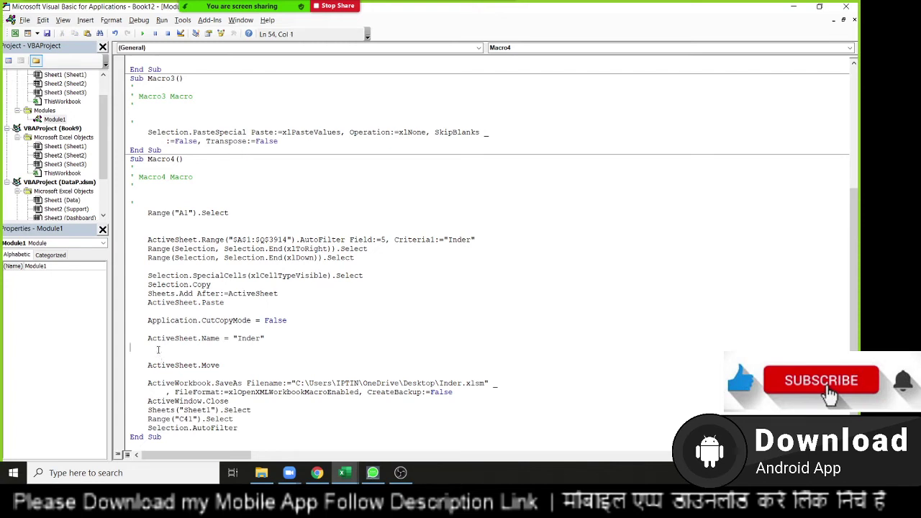
{"action": "key", "text": "Delete"}
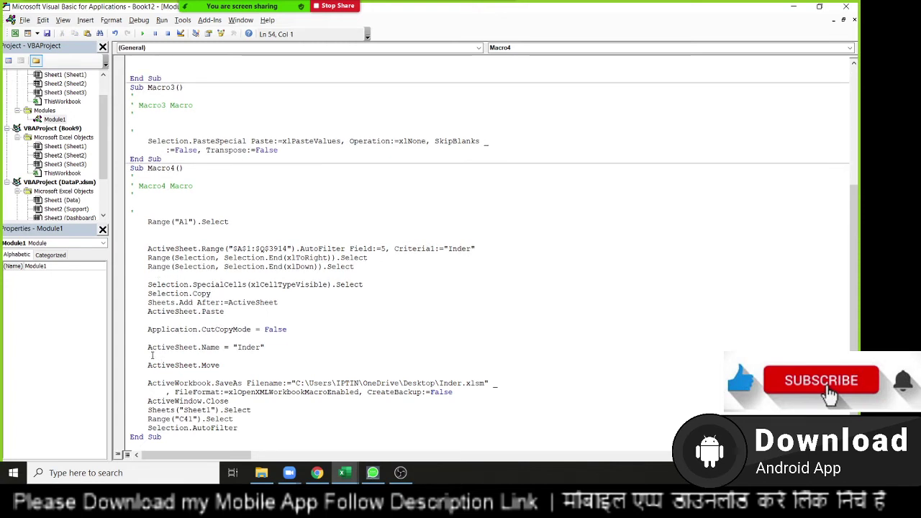
{"action": "key", "text": "Delete"}
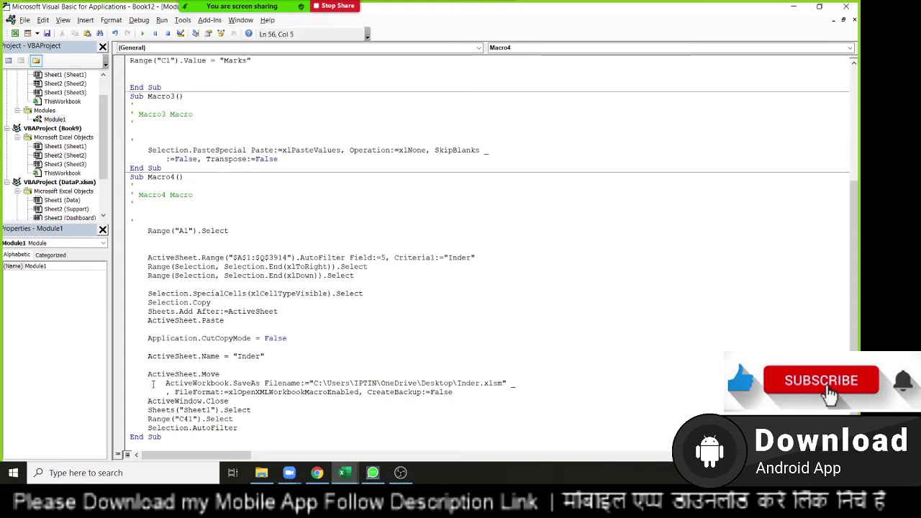
{"action": "left_click_drag", "start_coordinate": [246, 434], "coordinate": [147, 257]}
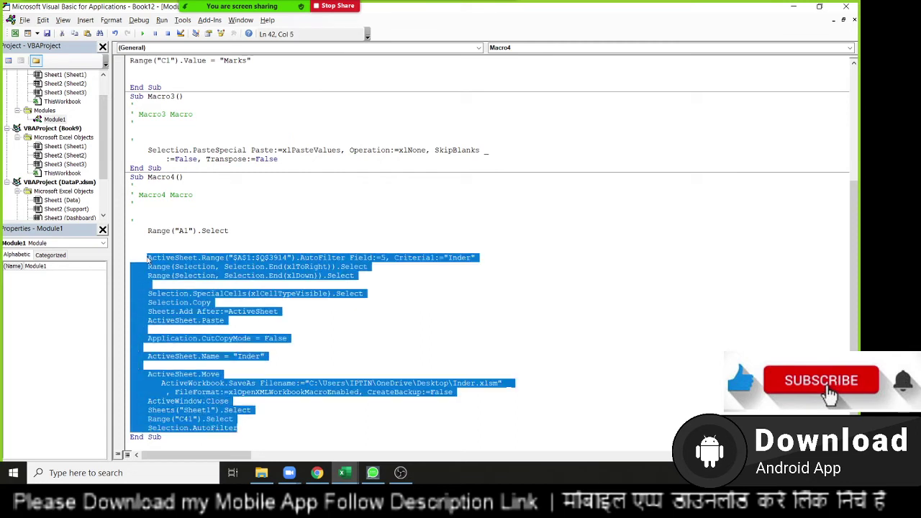
{"action": "double_click", "coordinate": [157, 356]}
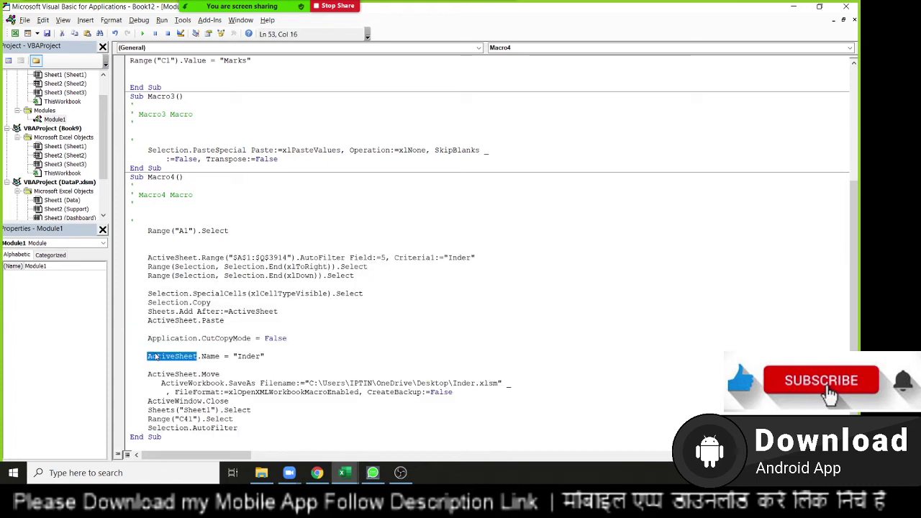
{"action": "left_click", "coordinate": [155, 241]}
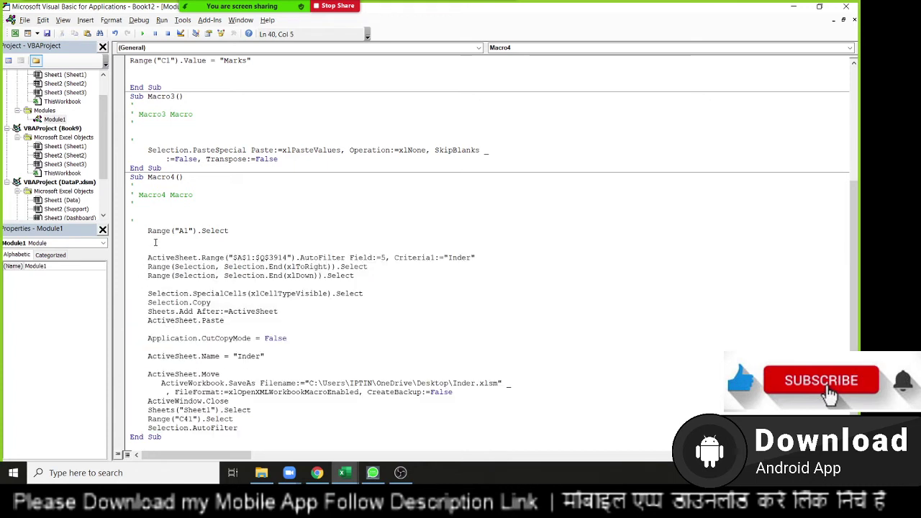
{"action": "key", "text": "Delete"}
{"action": "key", "text": "Up"}
{"action": "key", "text": "Left"}
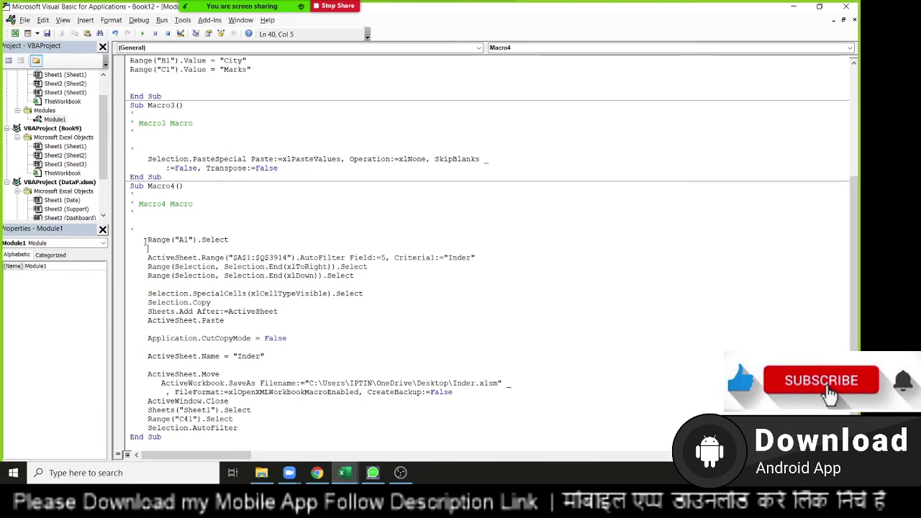
{"action": "key", "text": "Return"}
{"action": "key", "text": "Return"}
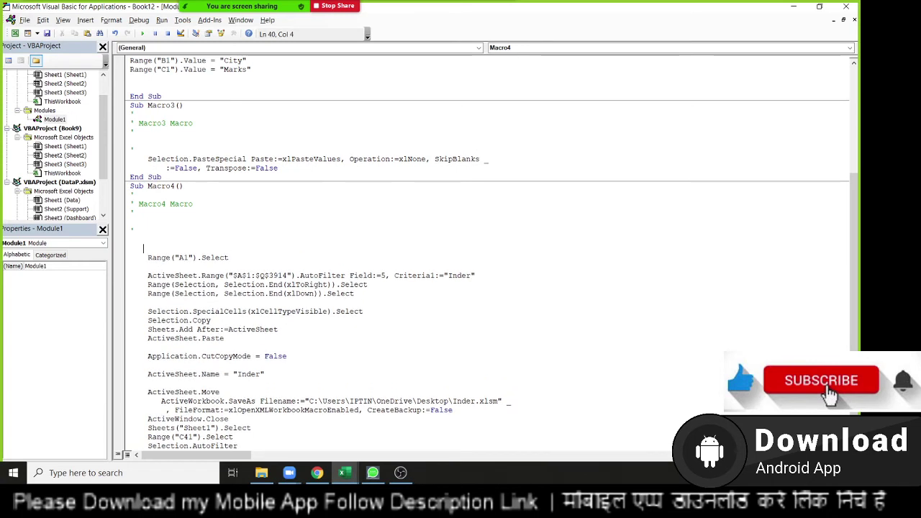
{"action": "left_click", "coordinate": [143, 240]}
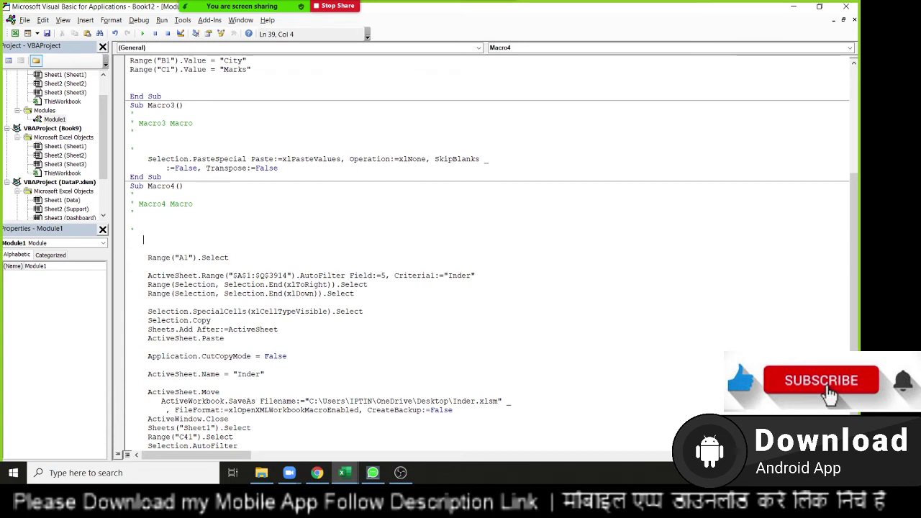
{"action": "left_click", "coordinate": [305, 294]}
{"action": "double_click", "coordinate": [305, 294]}
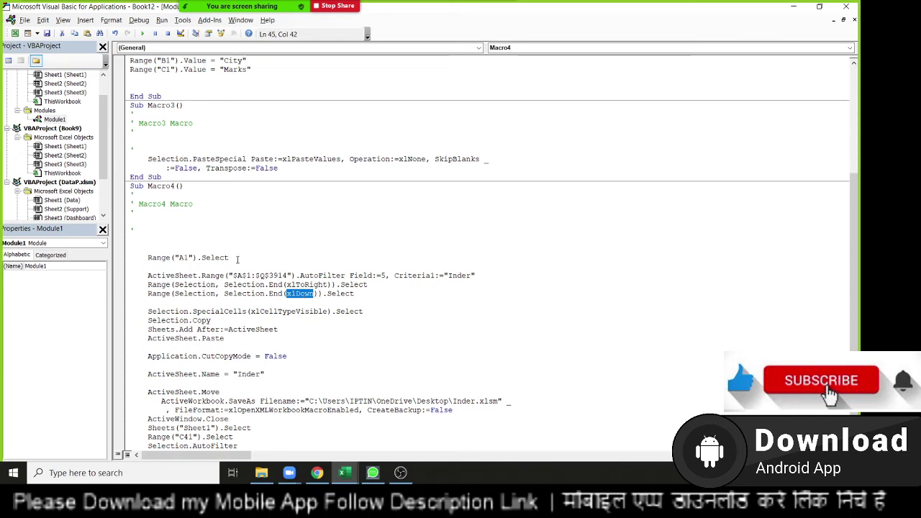
- Add n = InputBox("Enter Name") above Range("A1").Select
{"action": "left_click", "coordinate": [164, 250]}
{"action": "key", "text": "Return"}
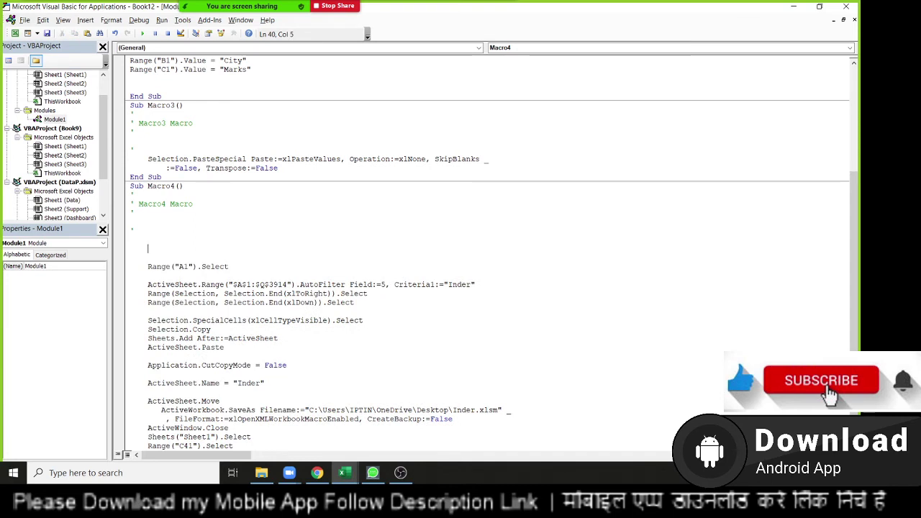
{"action": "type", "text": "n = "}
{"action": "type", "text": "inputbo"}
{"action": "type", "text": "x(\""}
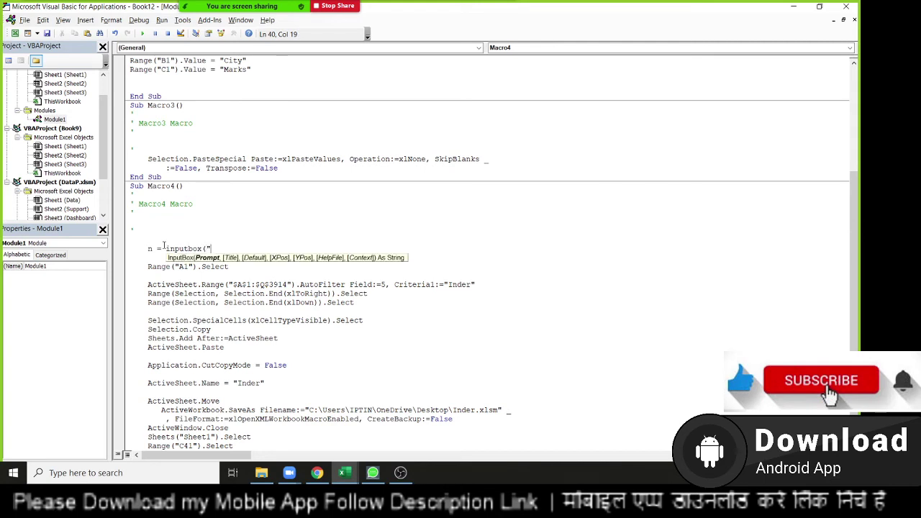
{"action": "type", "text": "Enter Na"}
{"action": "type", "text": "me\")"}
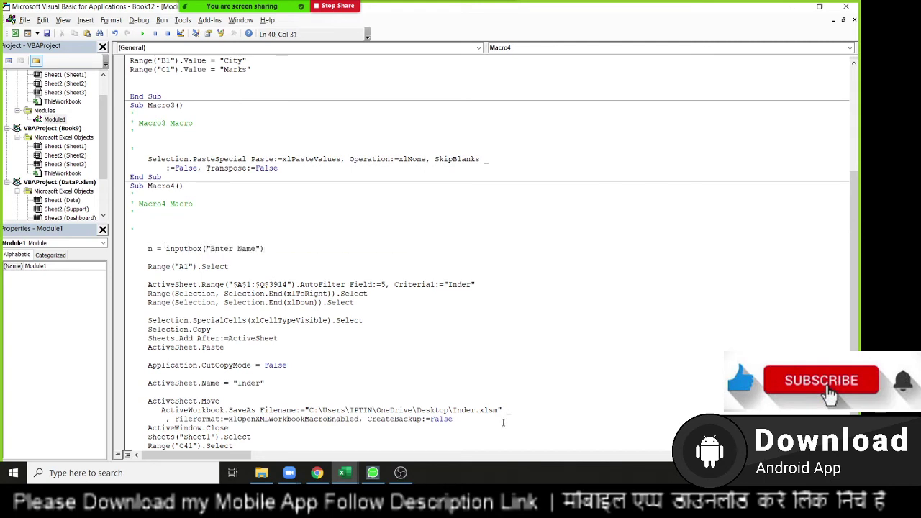
{"action": "left_click", "coordinate": [292, 355]}
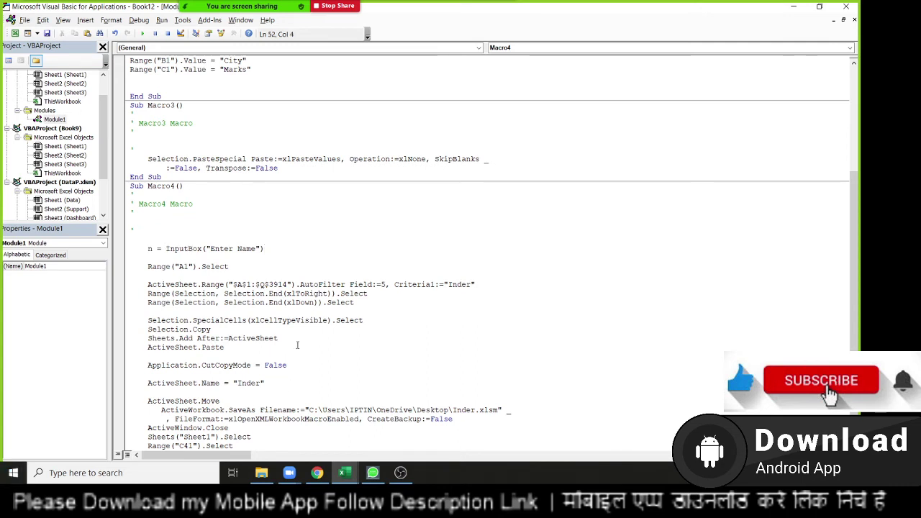
{"action": "left_click", "coordinate": [297, 346]}
{"action": "left_click_drag", "start_coordinate": [164, 249], "coordinate": [279, 250]}
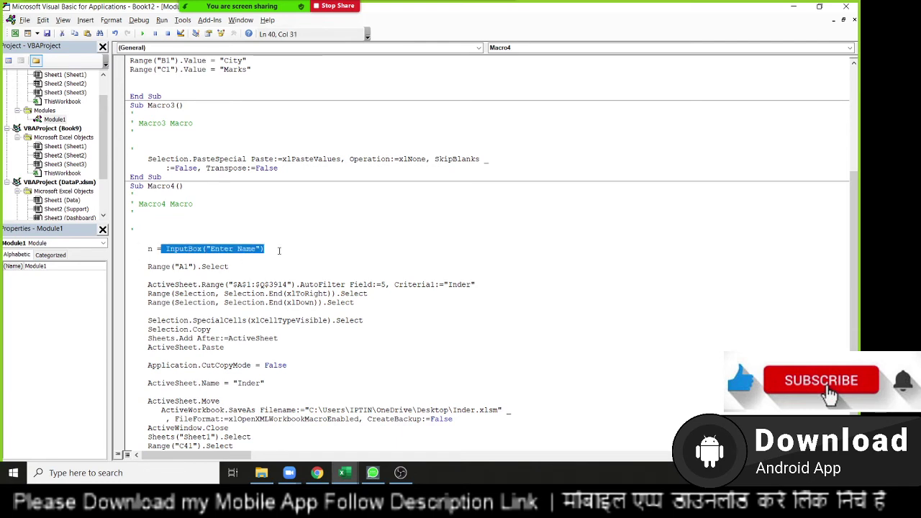
- Replace the AutoFilter criterion "Inder" with n
{"action": "left_click", "coordinate": [202, 266]}
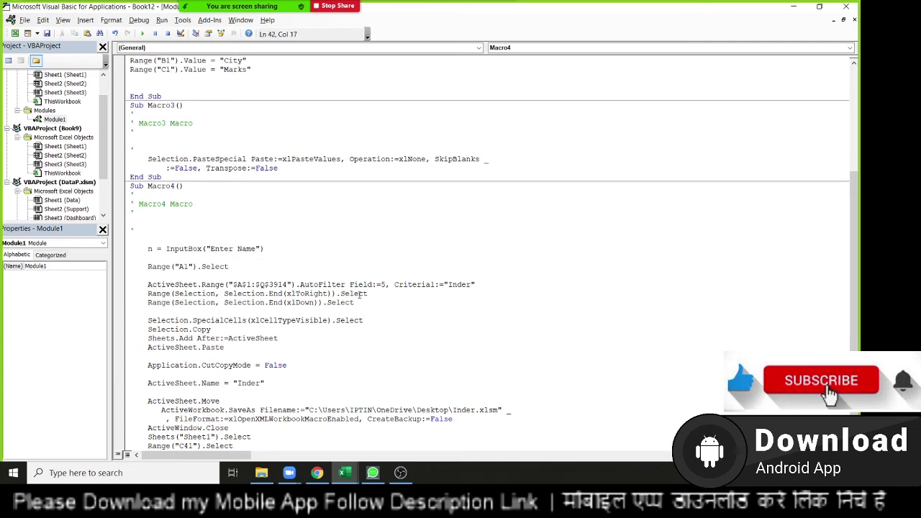
{"action": "left_click_drag", "start_coordinate": [444, 284], "coordinate": [477, 284]}
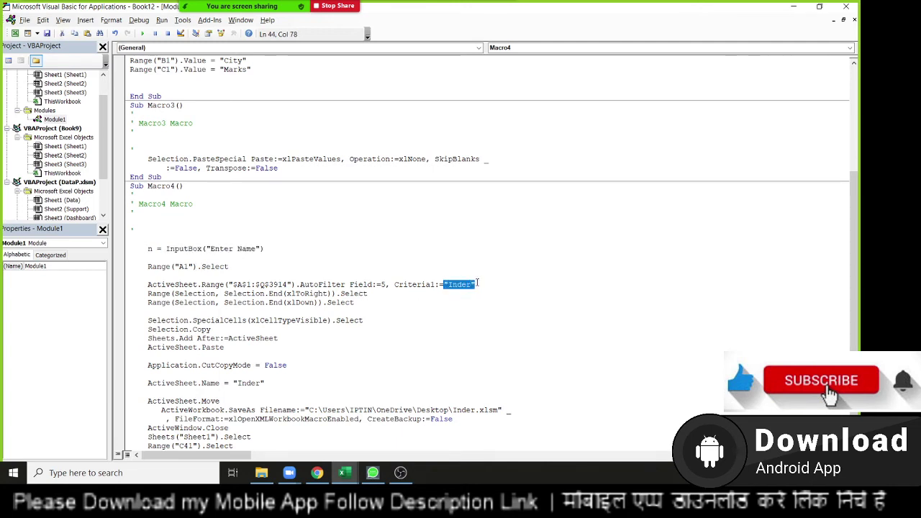
{"action": "type", "text": "n"}
{"action": "left_click", "coordinate": [334, 349]}
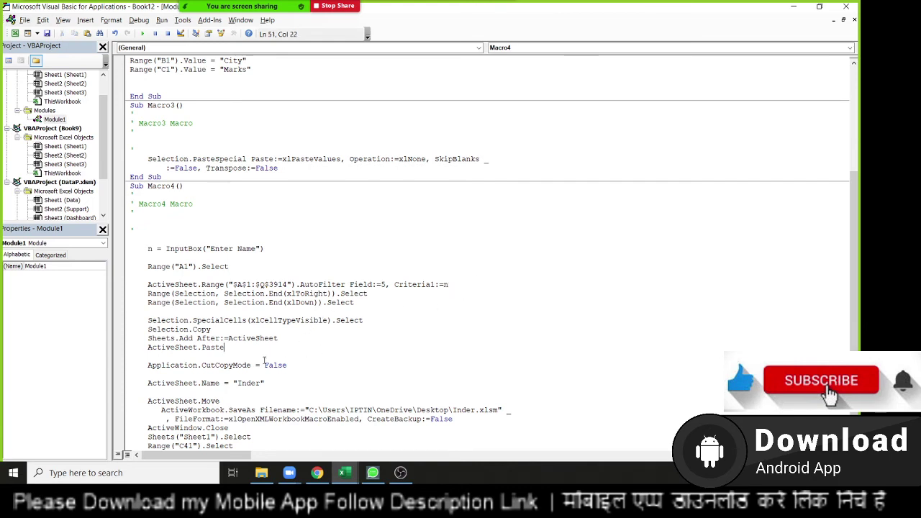
- Set ActiveSheet.Name to n and replace Inder in the SaveAs file name with n
{"action": "mouse_move", "coordinate": [233, 383]}
{"action": "left_mouse_down"}
{"action": "mouse_move", "coordinate": [270, 384]}
{"action": "mouse_move", "coordinate": [233, 383]}
{"action": "left_mouse_up"}
{"action": "type", "text": "n"}
{"action": "scroll", "coordinate": [264, 410], "scroll_direction": "down", "scroll_amount": 1}
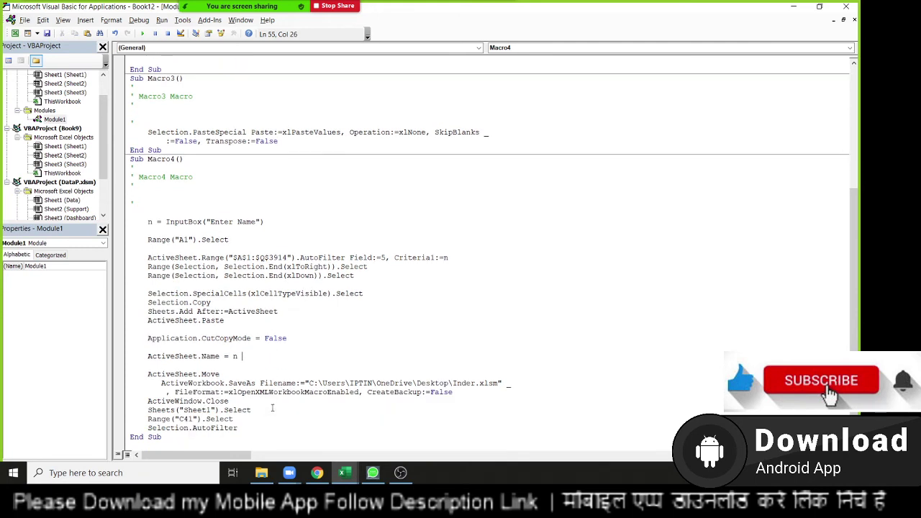
{"action": "left_click", "coordinate": [206, 392]}
{"action": "left_click", "coordinate": [206, 401]}
{"action": "left_click", "coordinate": [198, 419]}
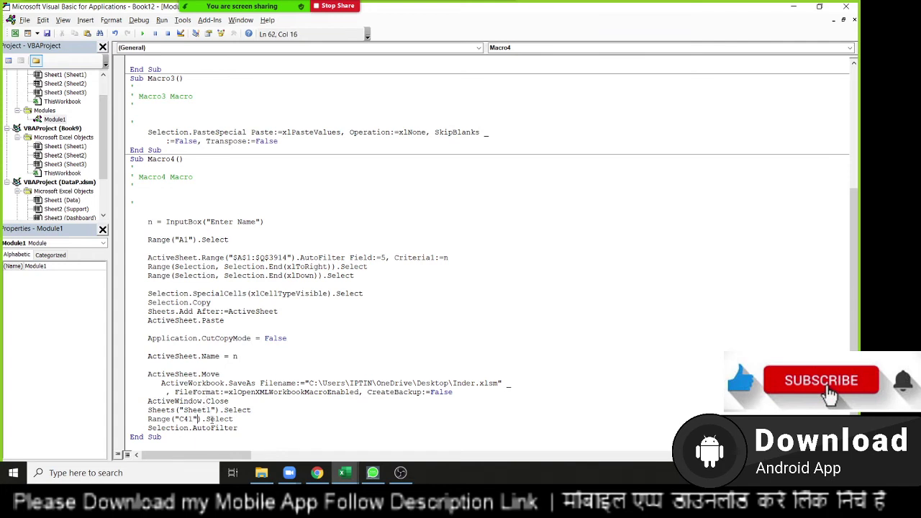
{"action": "double_click", "coordinate": [455, 383]}
{"action": "type", "text": "n"}
- Make the SaveAs path end in \Desktop\" & n & ".xlsm", then return to Excel
{"action": "mouse_move", "coordinate": [305, 382]}
{"action": "left_mouse_down"}
{"action": "mouse_move", "coordinate": [494, 383]}
{"action": "mouse_move", "coordinate": [481, 394]}
{"action": "left_mouse_up"}
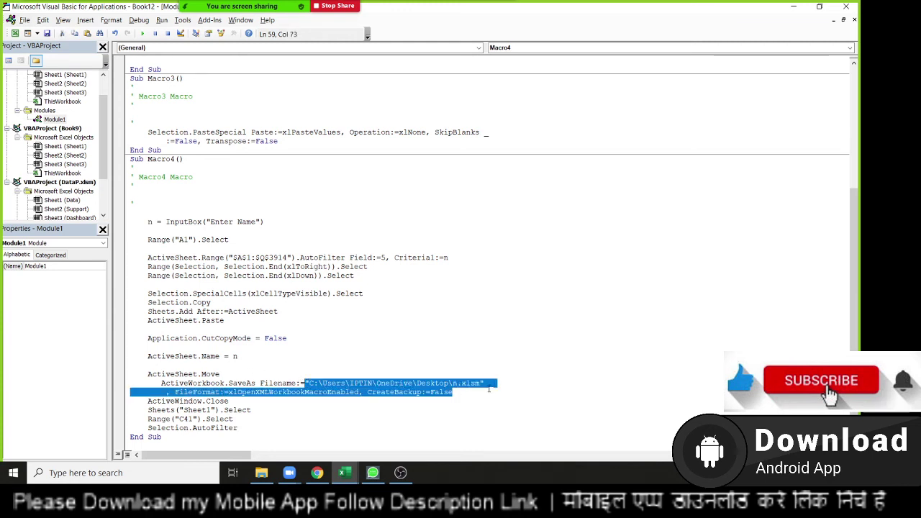
{"action": "left_click", "coordinate": [479, 415]}
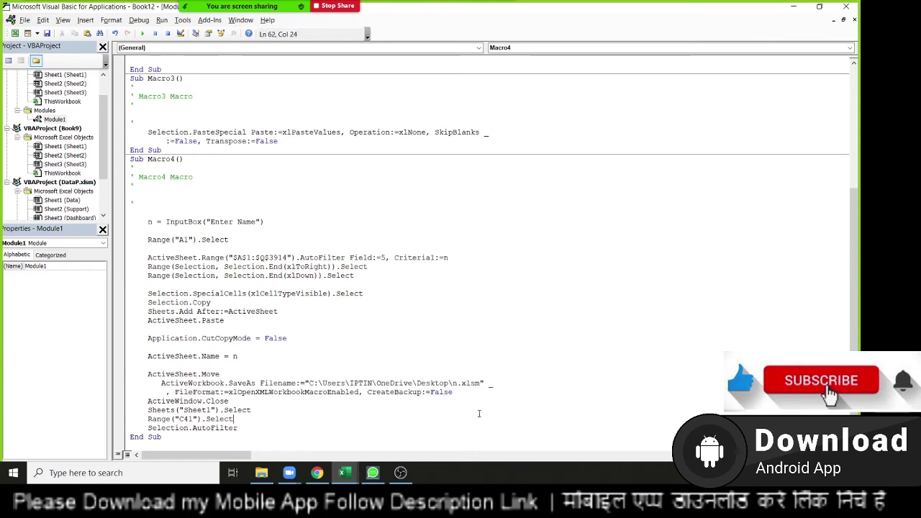
{"action": "left_click", "coordinate": [453, 383]}
{"action": "type", "text": "\" &"}
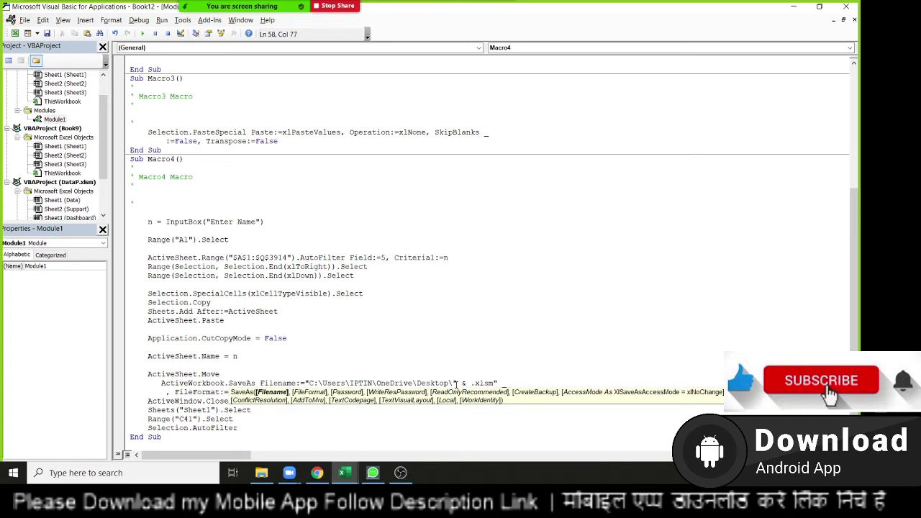
{"action": "type", "text": " n & "}
{"action": "type", "text": "\""}
{"action": "left_click", "coordinate": [587, 337]}
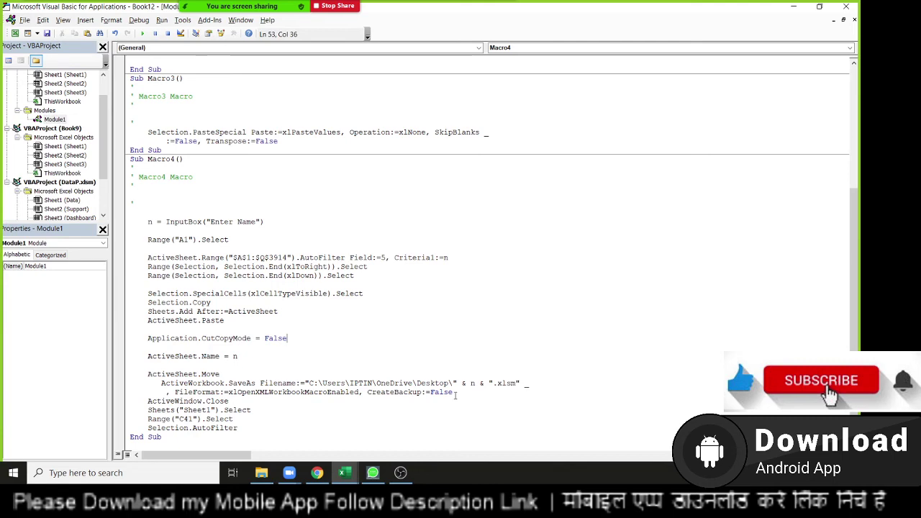
{"action": "left_click", "coordinate": [345, 473]}
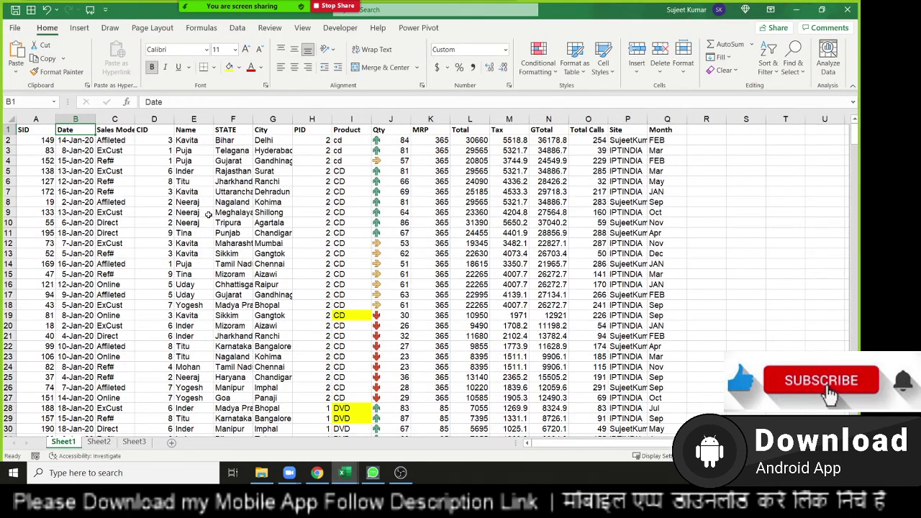
- Pick Book12!Macro4 in the Macros list, then view its full code with Alt+F11
{"action": "left_click", "coordinate": [341, 27]}
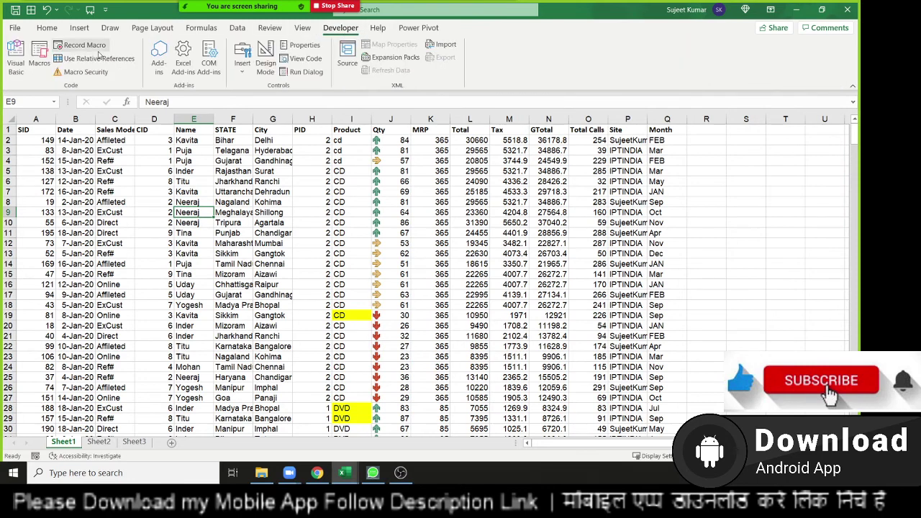
{"action": "left_click", "coordinate": [44, 63]}
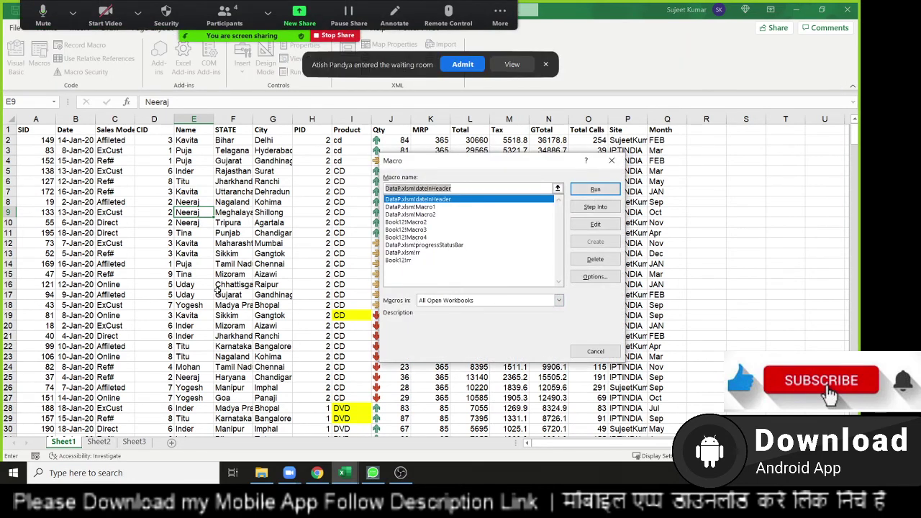
{"action": "left_click", "coordinate": [544, 65]}
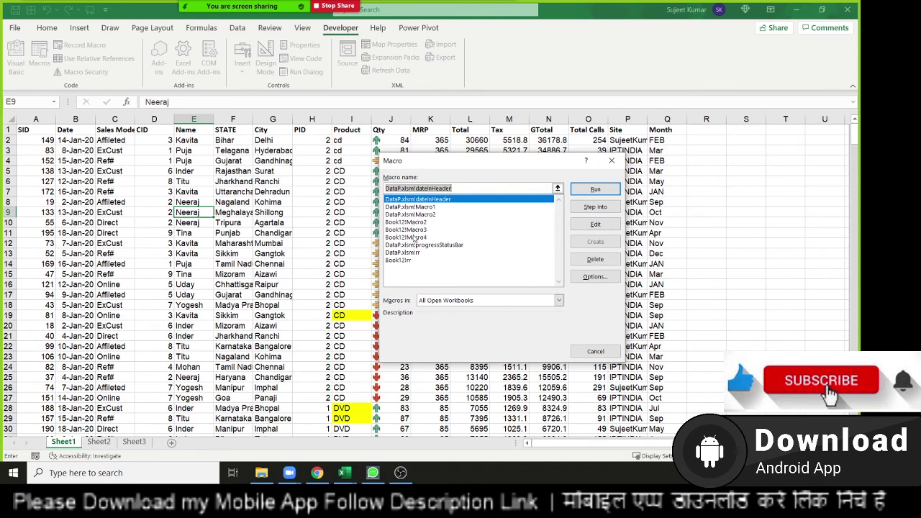
{"action": "left_click", "coordinate": [414, 238]}
{"action": "key", "text": "Escape"}
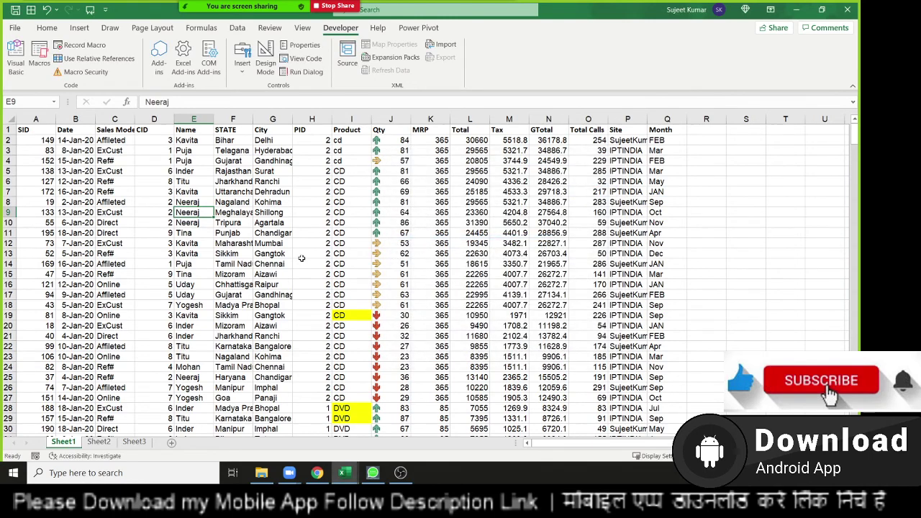
{"action": "left_click", "coordinate": [277, 257]}
{"action": "key", "text": "alt+F11"}
{"action": "scroll", "coordinate": [214, 224], "scroll_direction": "up", "scroll_amount": 3}
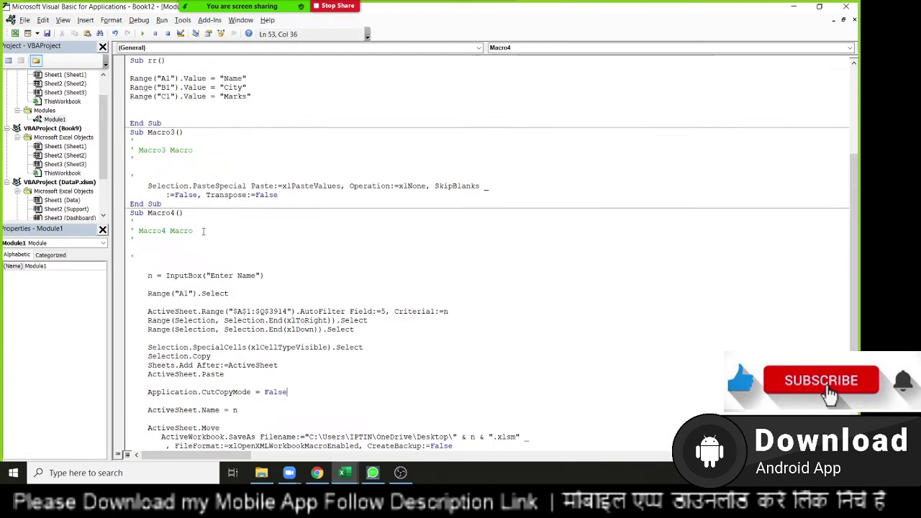
{"action": "scroll", "coordinate": [209, 228], "scroll_direction": "up", "scroll_amount": 4}
{"action": "scroll", "coordinate": [204, 232], "scroll_direction": "down", "scroll_amount": 7}
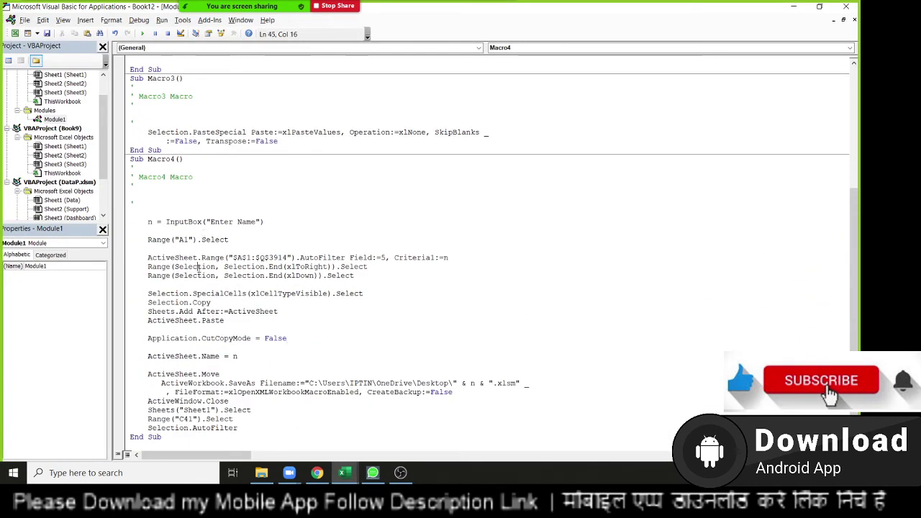
- Run Macro4 in Book12 via Alt+F8 and enter a salesperson's name at the Enter Name prompt
{"action": "key", "text": "alt+F11"}
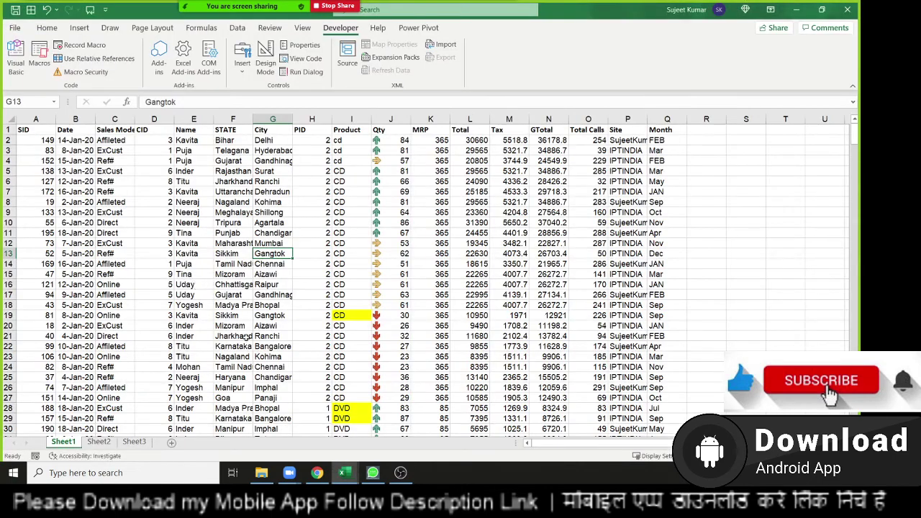
{"action": "left_click", "coordinate": [337, 479]}
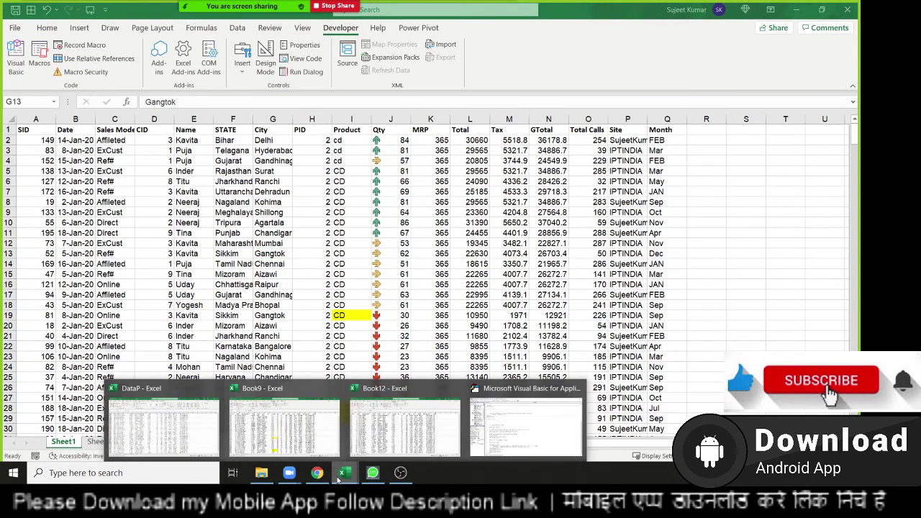
{"action": "left_click", "coordinate": [382, 430]}
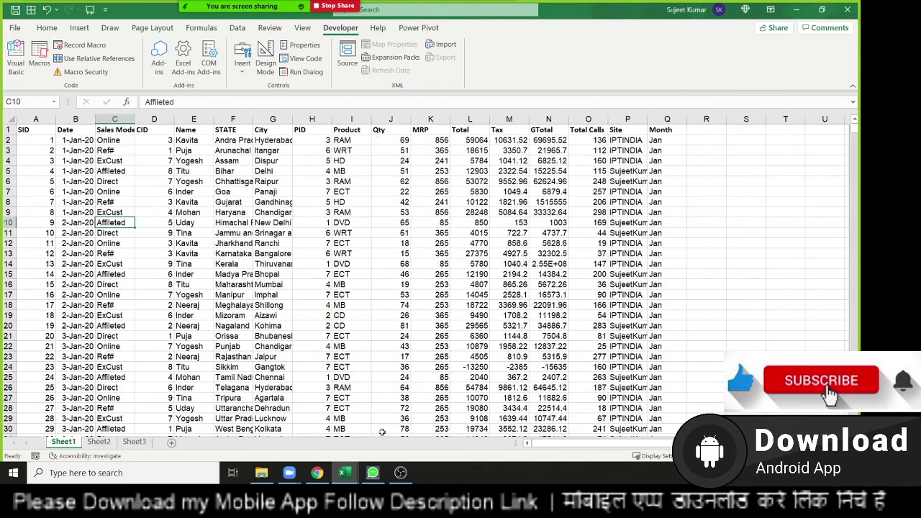
{"action": "left_click", "coordinate": [76, 160]}
{"action": "key", "text": "alt+F8"}
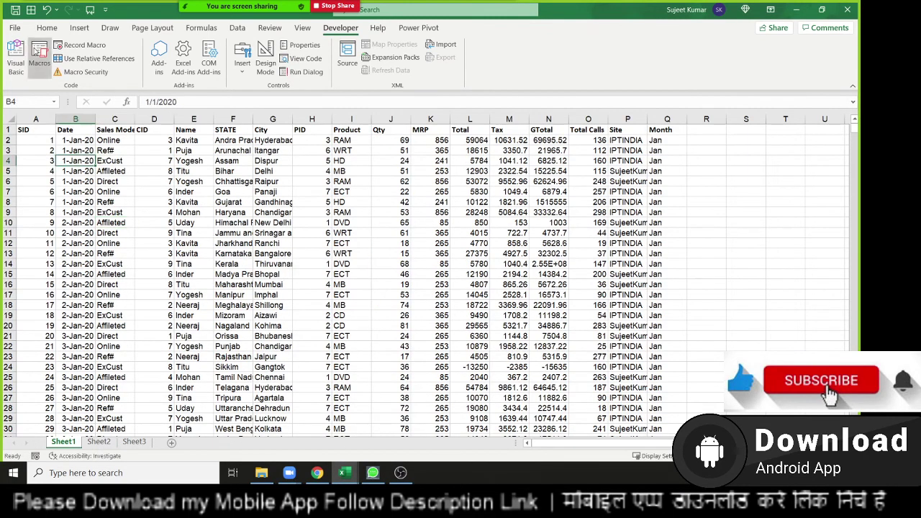
{"action": "left_click", "coordinate": [407, 238]}
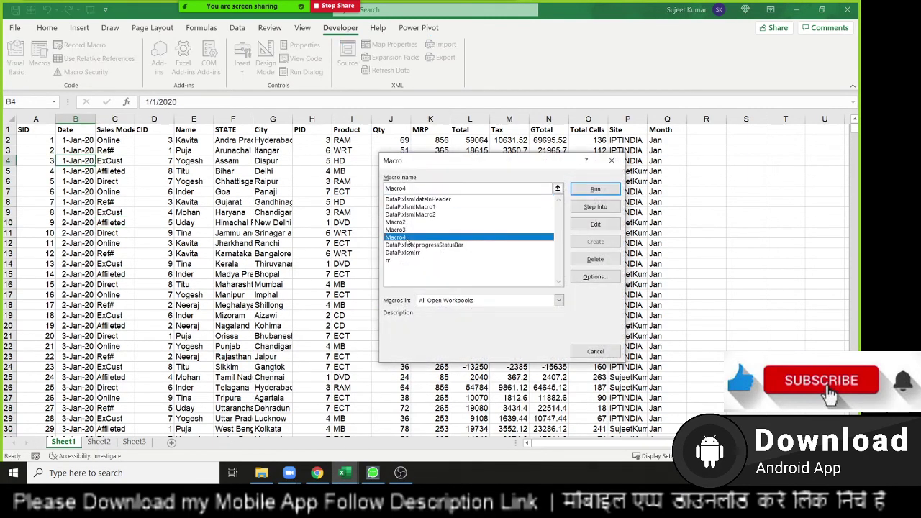
{"action": "left_click", "coordinate": [596, 190]}
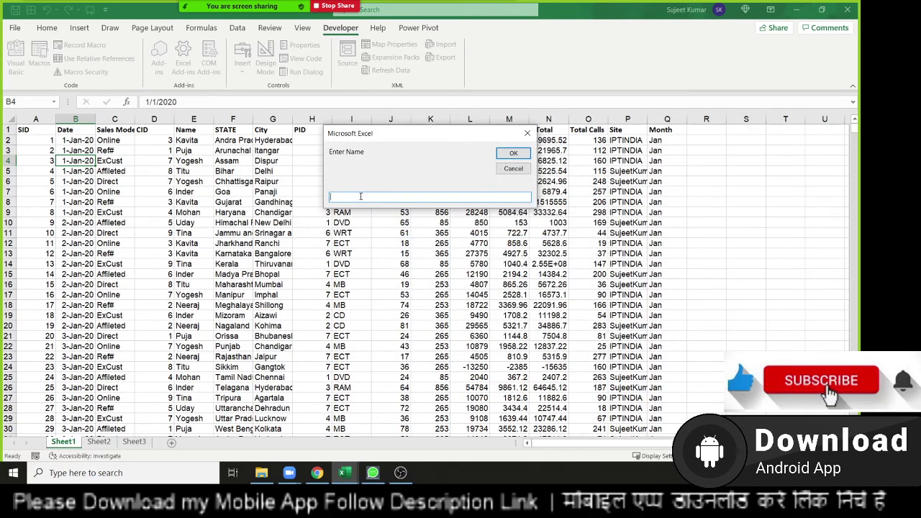
{"action": "type", "text": "Titu"}
{"action": "left_click", "coordinate": [511, 153]}
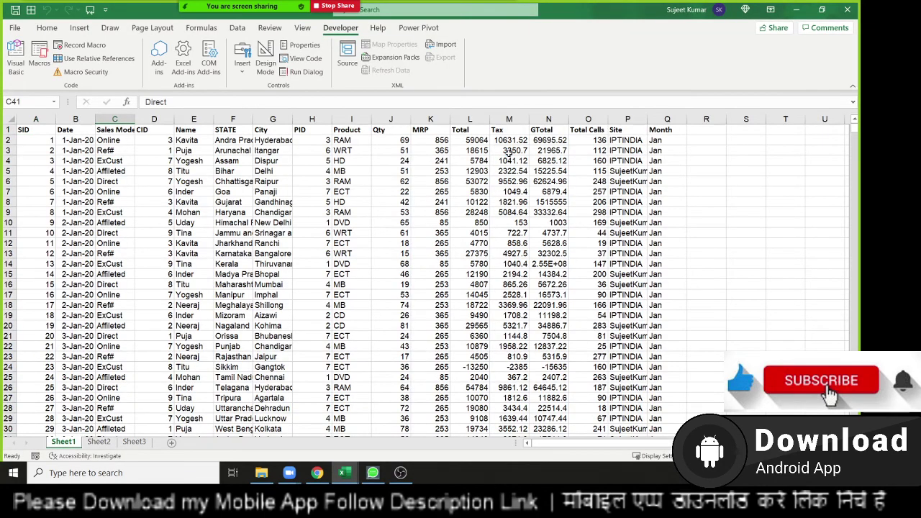
- Delete the workbook file Macro4 saved on the desktop
{"action": "key", "text": "super+d"}
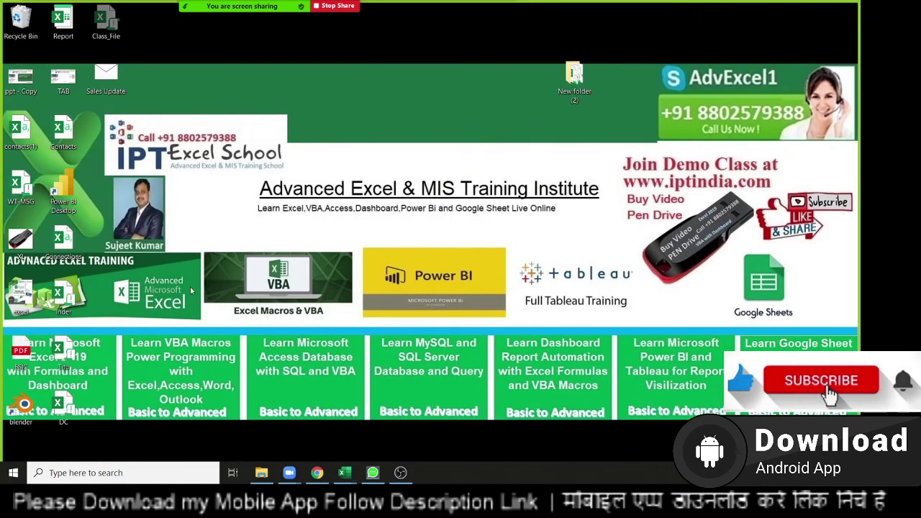
{"action": "mouse_move", "coordinate": [63, 352]}
{"action": "left_mouse_down"}
{"action": "mouse_move", "coordinate": [284, 175]}
{"action": "mouse_move", "coordinate": [257, 92]}
{"action": "left_mouse_up"}
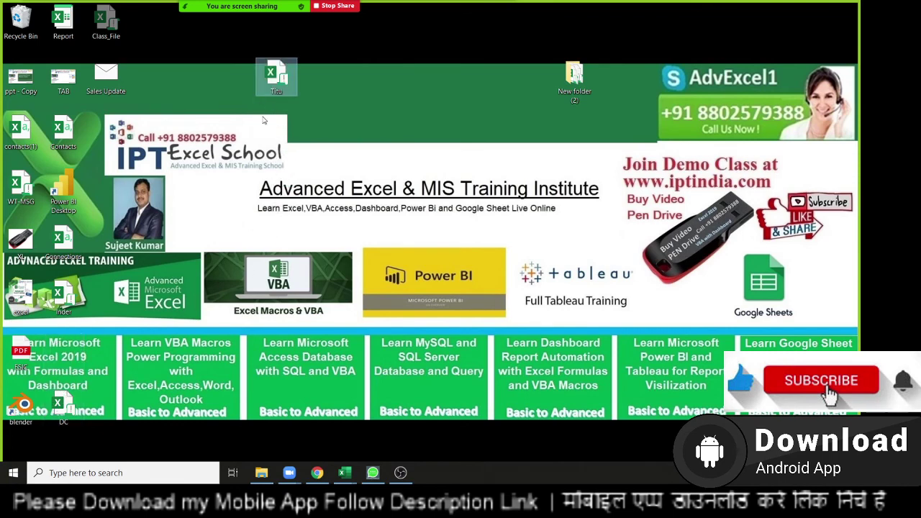
{"action": "key", "text": "Delete"}
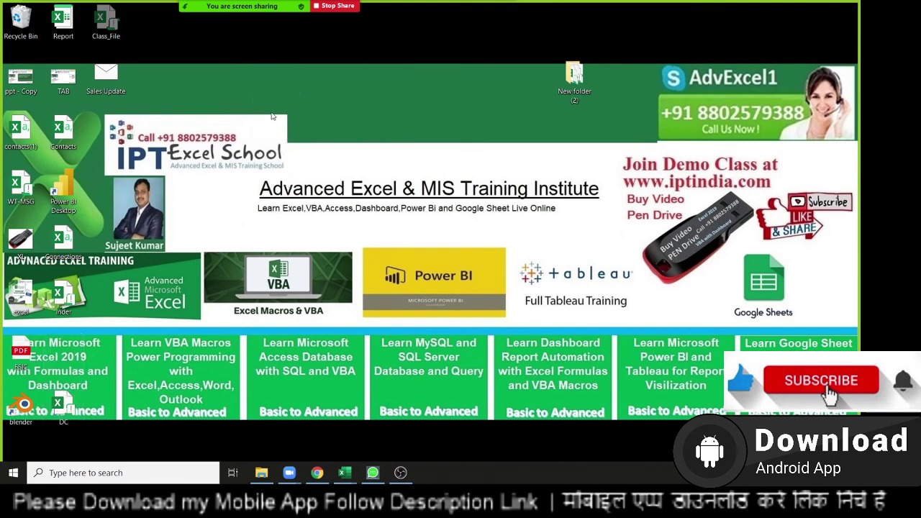
- Review Macro4's final AutoFilter line, then bring the DataP workbook's Data sheet forward
{"action": "mouse_move", "coordinate": [345, 474]}
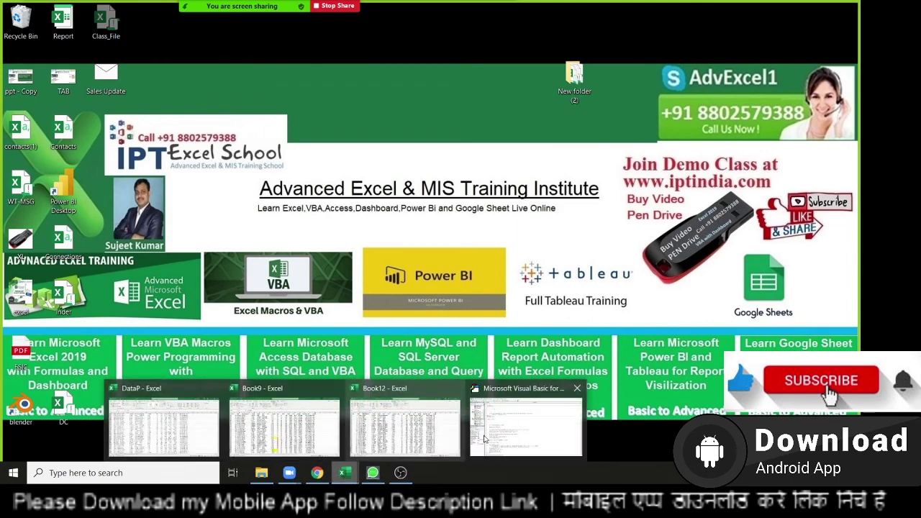
{"action": "left_click", "coordinate": [513, 424]}
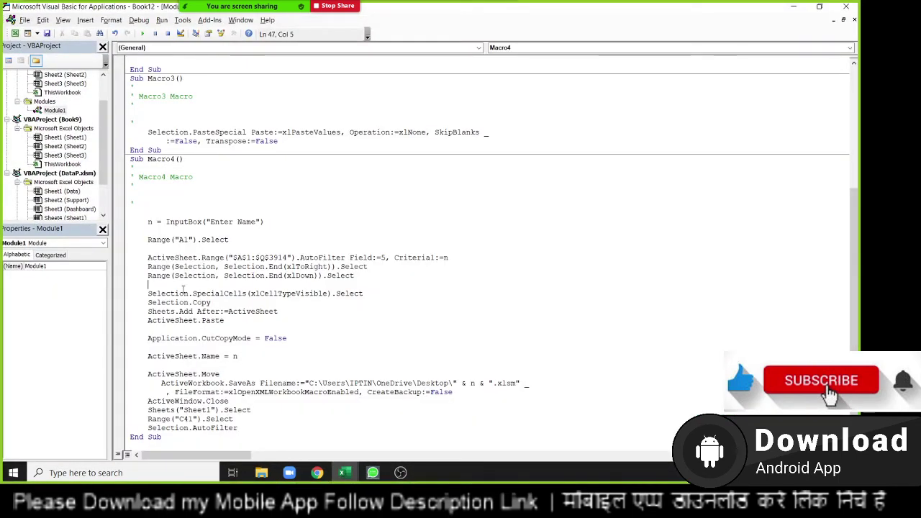
{"action": "left_click_drag", "start_coordinate": [234, 419], "coordinate": [254, 430]}
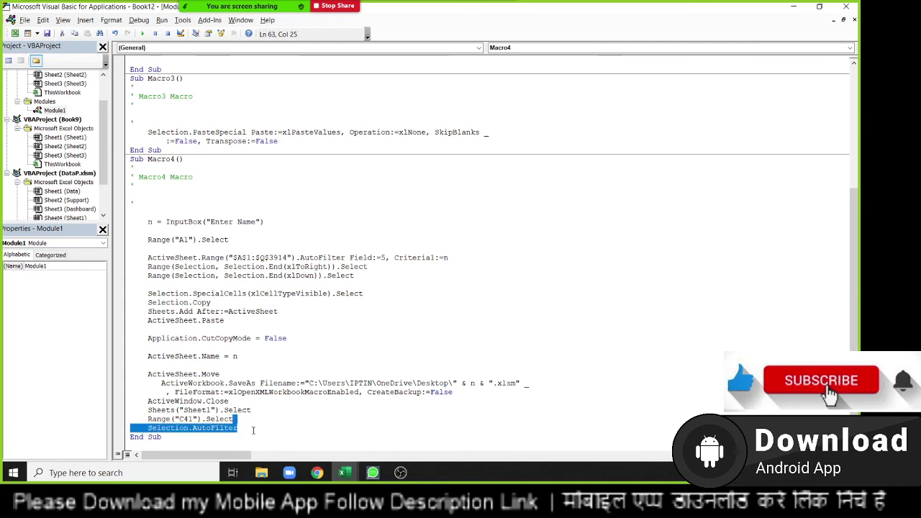
{"action": "left_click", "coordinate": [253, 430]}
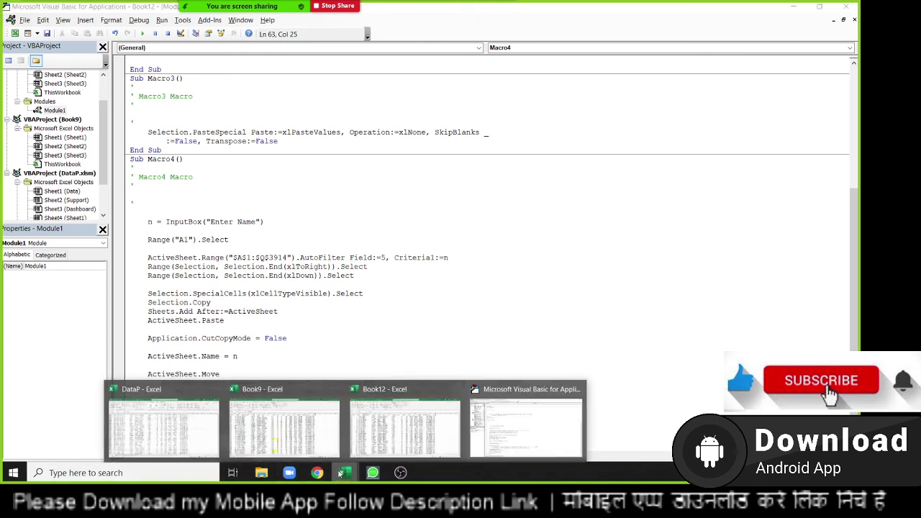
{"action": "mouse_move", "coordinate": [338, 477]}
{"action": "left_click", "coordinate": [173, 425]}
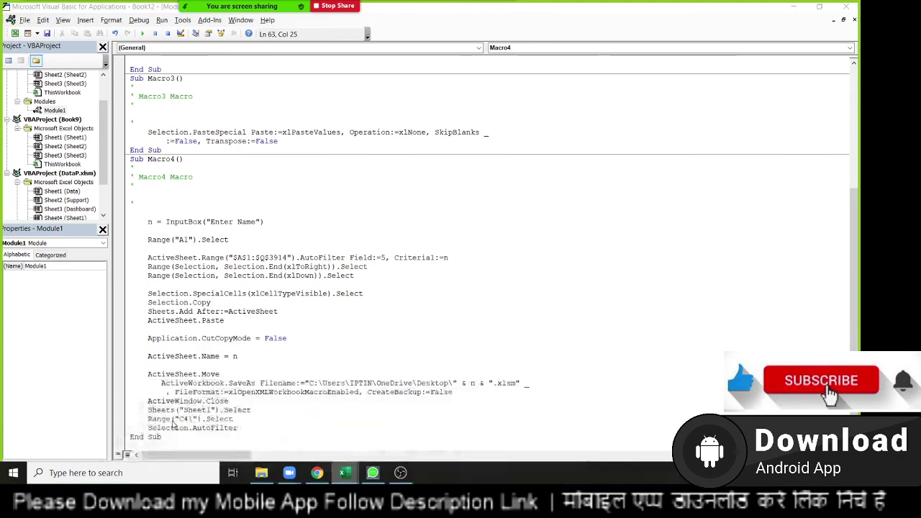
{"action": "left_click", "coordinate": [113, 205]}
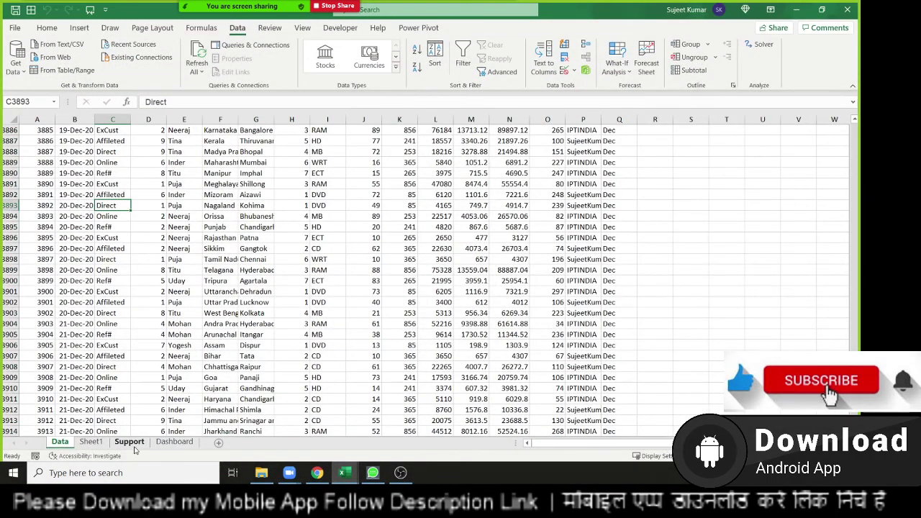
- On Book12's Sheet2, start recording a new macro named Macro5
{"action": "left_click", "coordinate": [345, 473]}
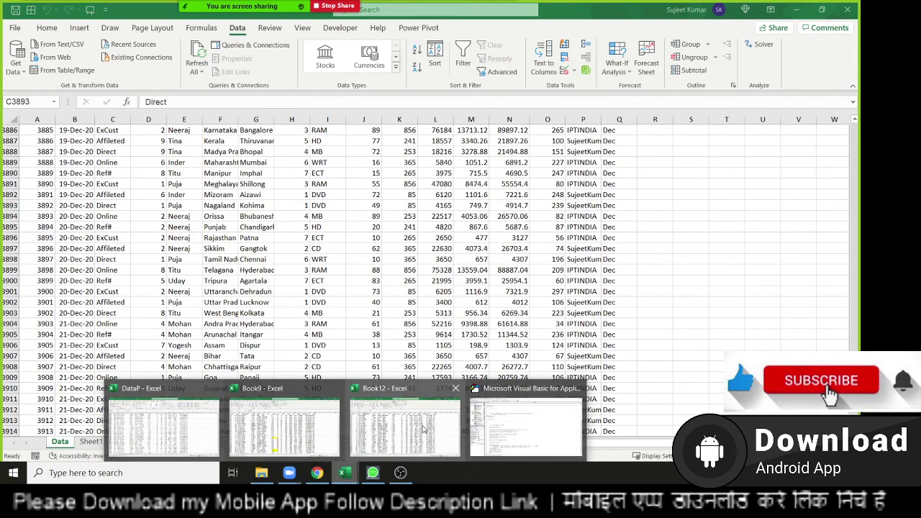
{"action": "left_click", "coordinate": [425, 430]}
{"action": "scroll", "coordinate": [221, 333], "scroll_direction": "down", "scroll_amount": 5}
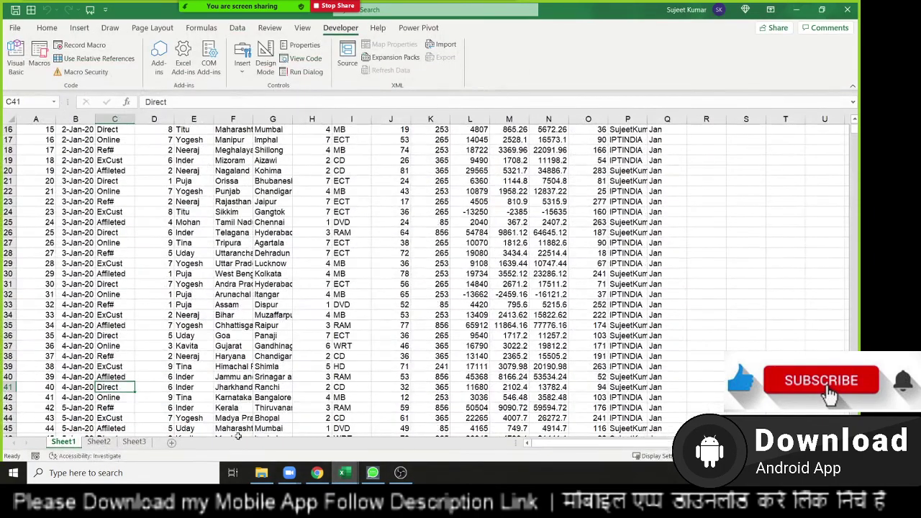
{"action": "left_click", "coordinate": [99, 441]}
{"action": "left_click", "coordinate": [80, 44]}
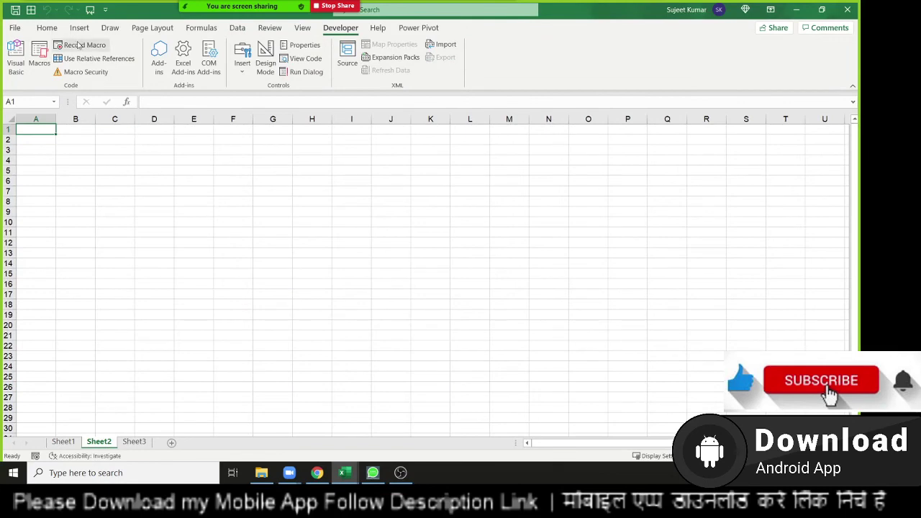
{"action": "left_click", "coordinate": [510, 331]}
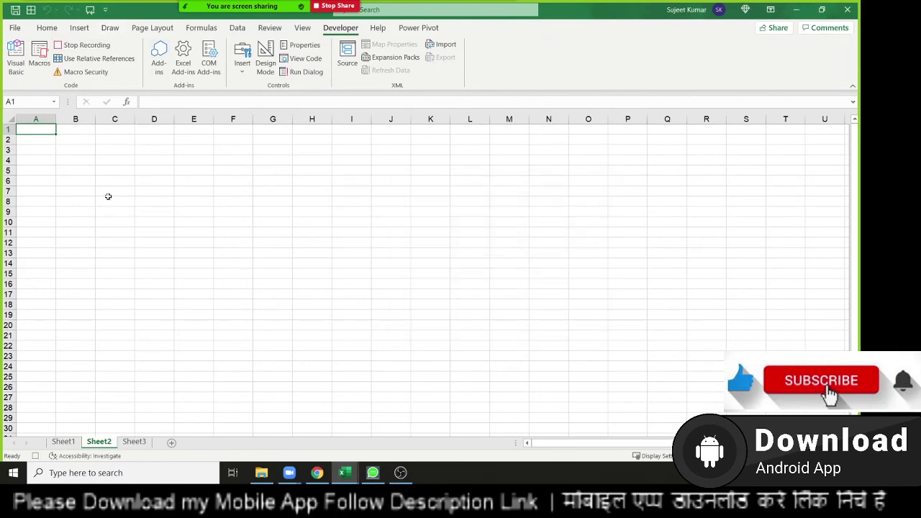
- Select cell A25 on Sheet1 and view the recorded Macro5 code
{"action": "left_click", "coordinate": [74, 442]}
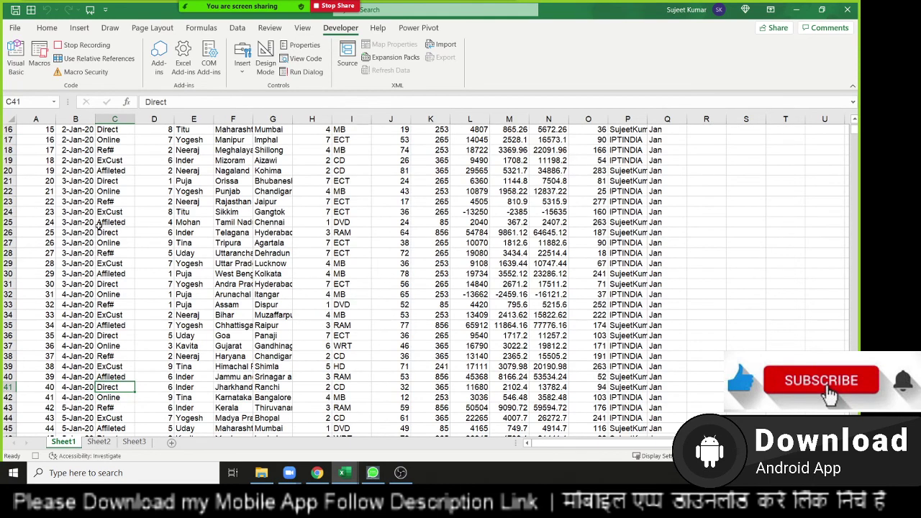
{"action": "left_click", "coordinate": [40, 223]}
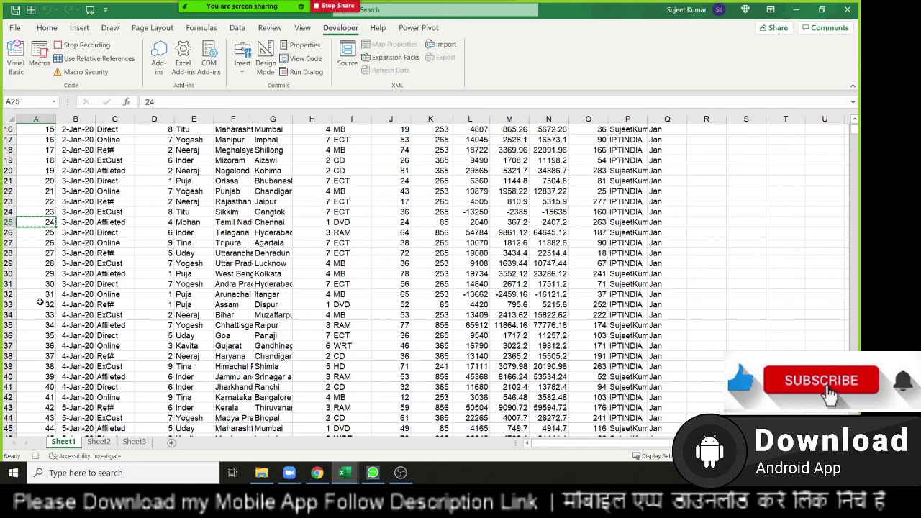
{"action": "mouse_move", "coordinate": [349, 475]}
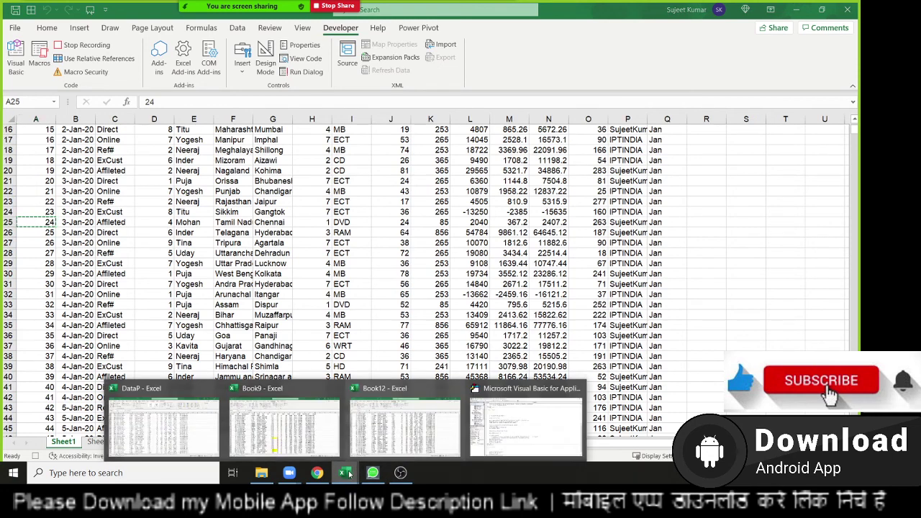
{"action": "left_click", "coordinate": [503, 446]}
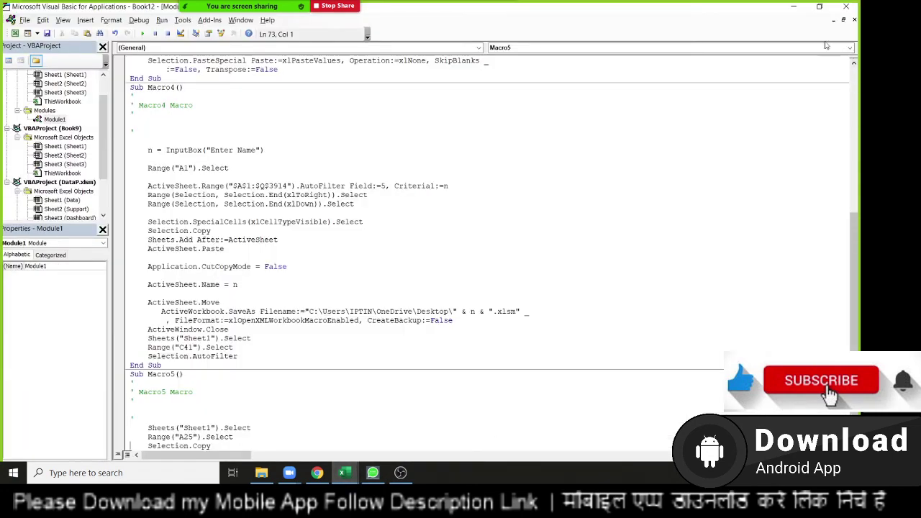
- Review Macro5's recorded Sheets, Range and Selection.Copy lines
{"action": "left_click", "coordinate": [818, 6]}
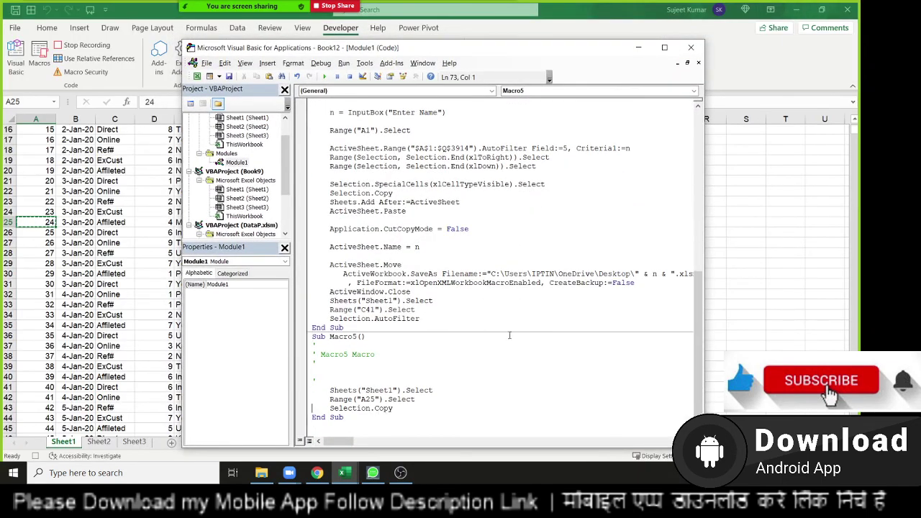
{"action": "double_click", "coordinate": [349, 389]}
{"action": "double_click", "coordinate": [354, 400]}
{"action": "left_click", "coordinate": [359, 409]}
- Activate the DataP workbook so Windows("DataP.xlsm").Activate is recorded
{"action": "left_click", "coordinate": [822, 9]}
{"action": "left_click", "coordinate": [716, 47]}
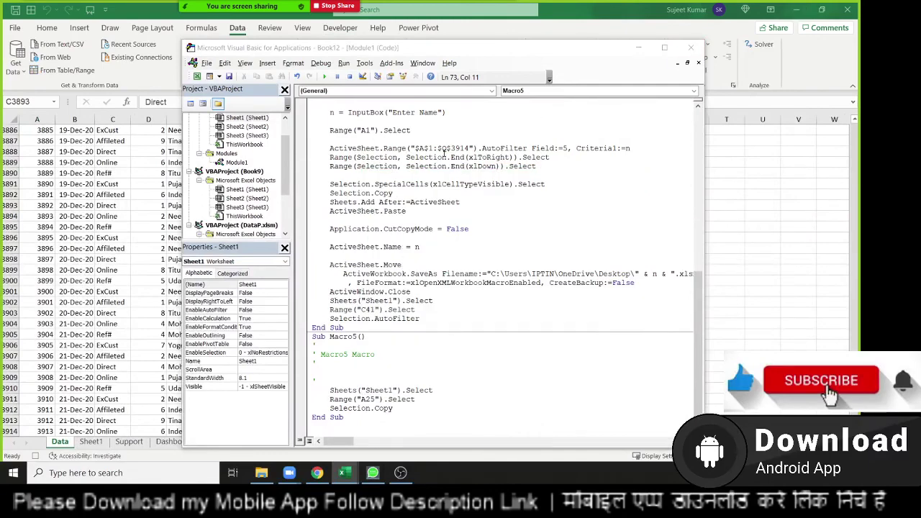
{"action": "left_click", "coordinate": [856, 57]}
{"action": "left_click", "coordinate": [824, 11]}
{"action": "left_click", "coordinate": [664, 117]}
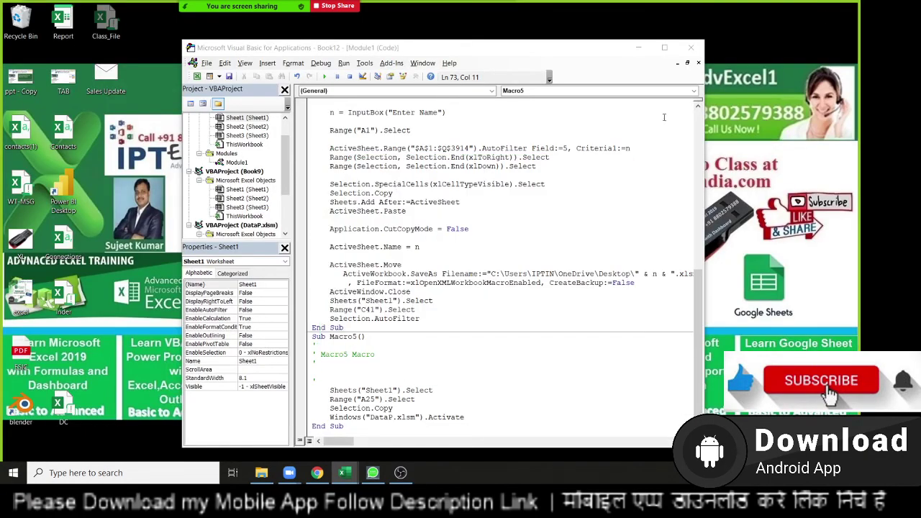
{"action": "mouse_move", "coordinate": [345, 473]}
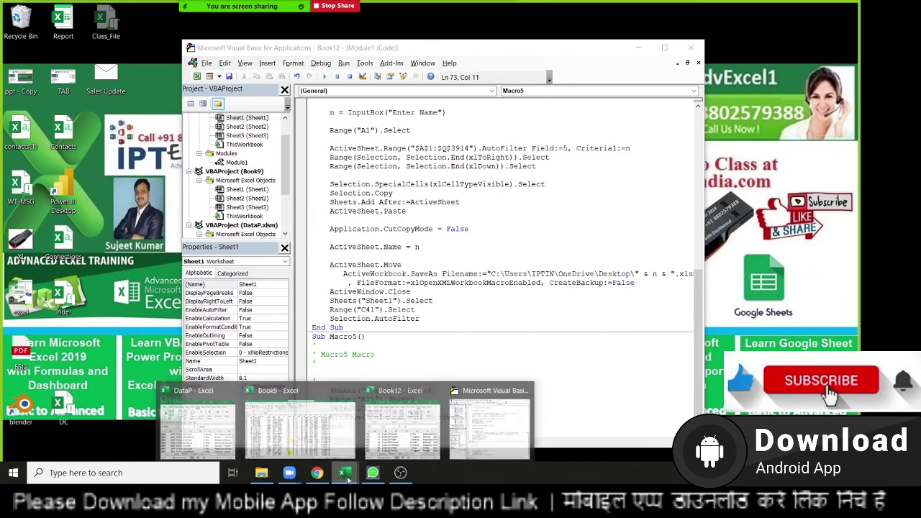
{"action": "left_click", "coordinate": [439, 378]}
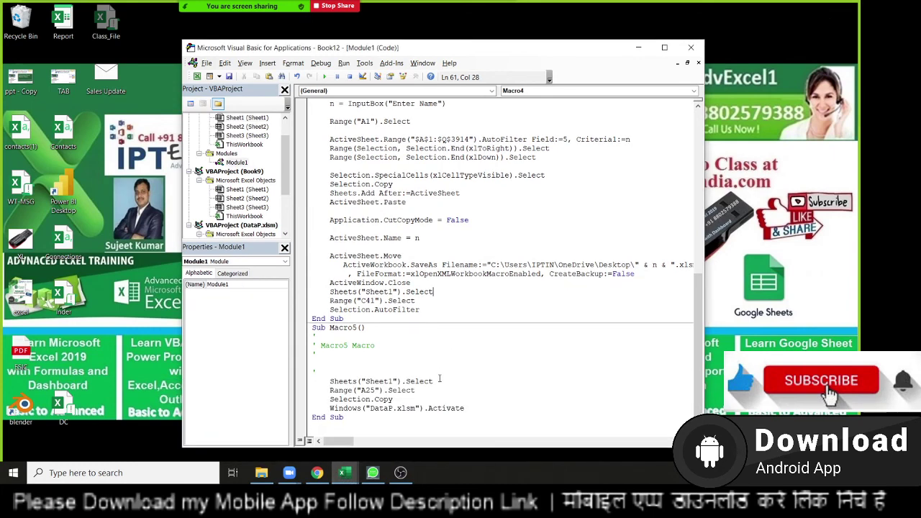
- Select the four recorded Macro5 lines and close the VBA editor
{"action": "left_click", "coordinate": [480, 402]}
{"action": "key", "text": "shift+Up"}
{"action": "key", "text": "shift+Up"}
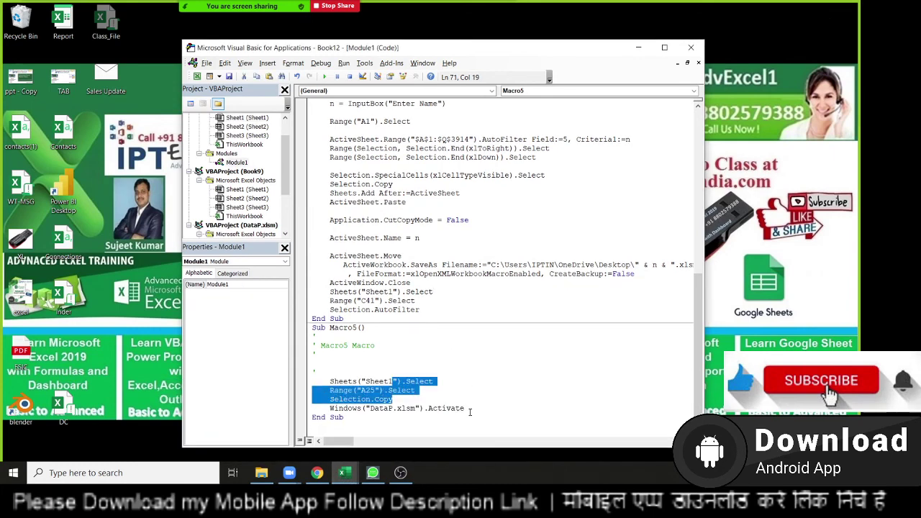
{"action": "left_click_drag", "start_coordinate": [468, 409], "coordinate": [334, 381]}
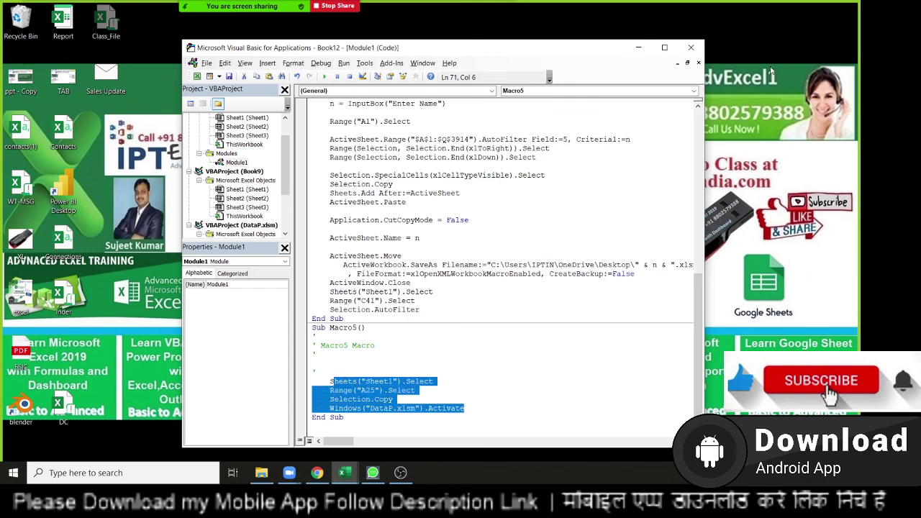
{"action": "left_click", "coordinate": [698, 45]}
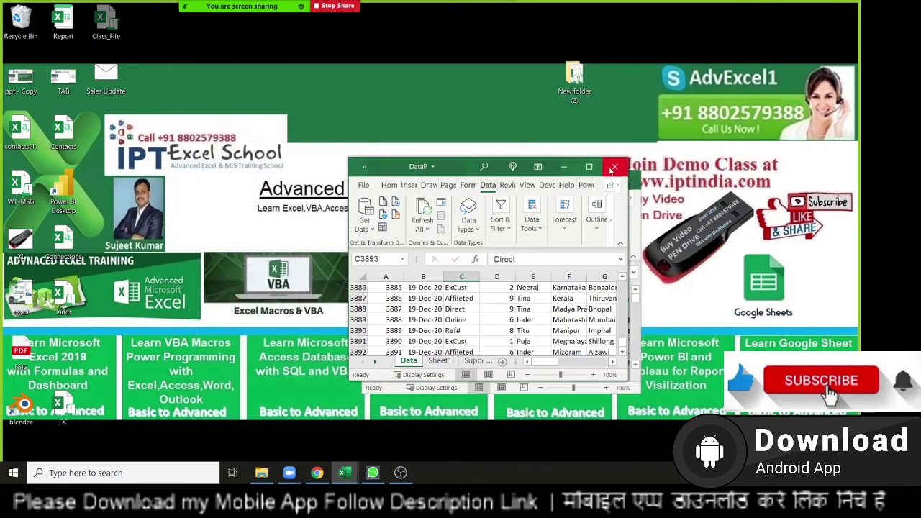
- Maximize DataP, close Book12 with Don't Save, and show the desktop
{"action": "left_click", "coordinate": [614, 168]}
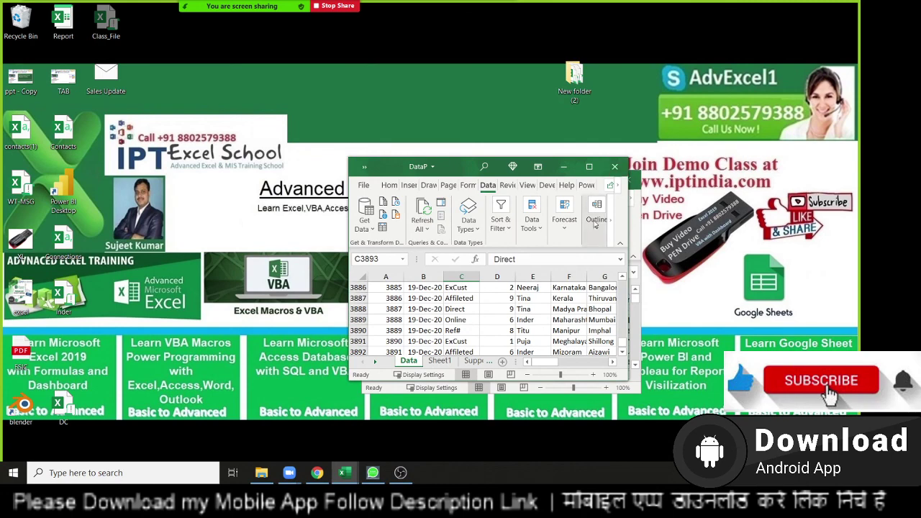
{"action": "left_click", "coordinate": [589, 166]}
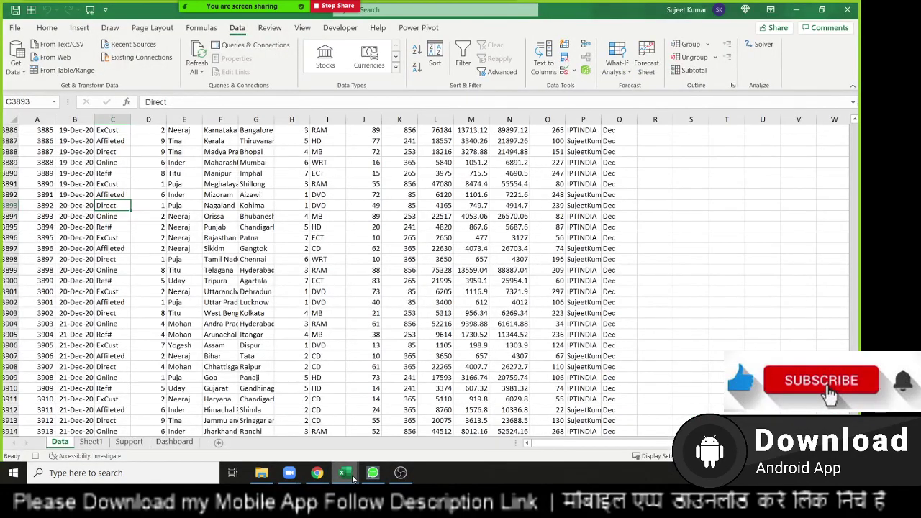
{"action": "mouse_move", "coordinate": [344, 473]}
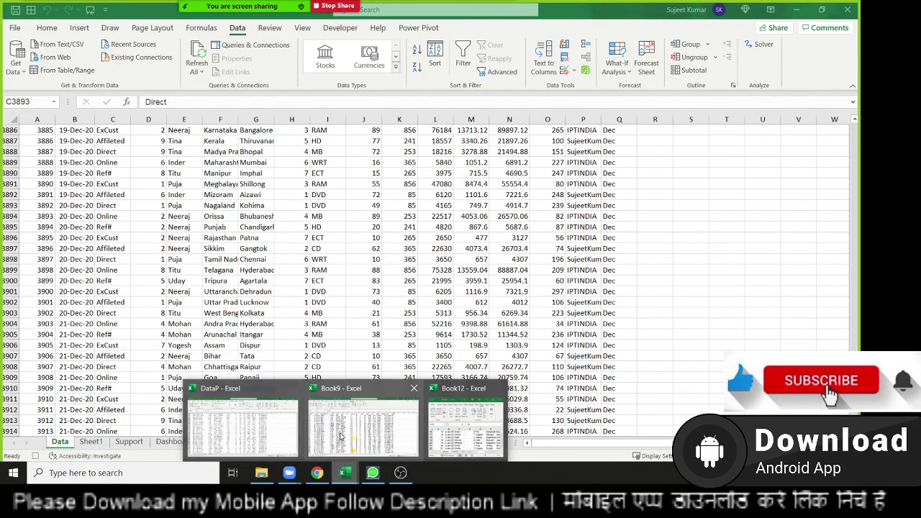
{"action": "left_click", "coordinate": [443, 433]}
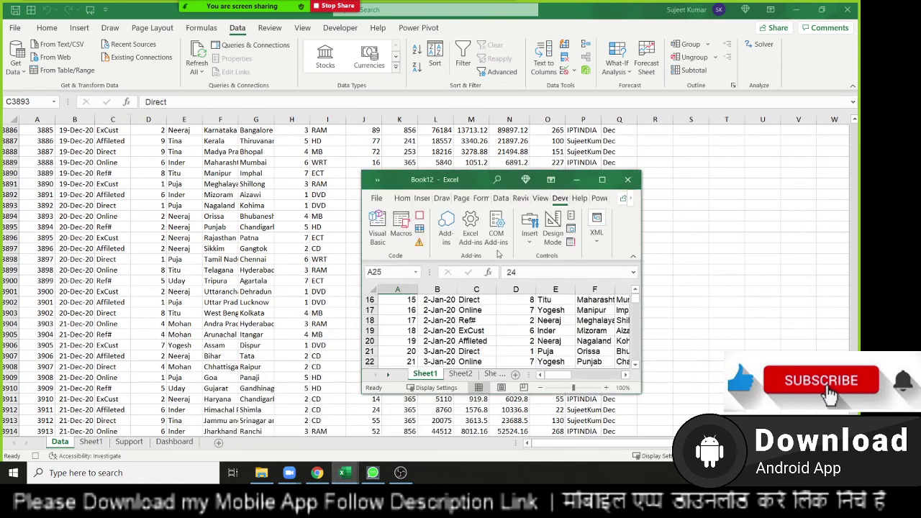
{"action": "left_click", "coordinate": [628, 179]}
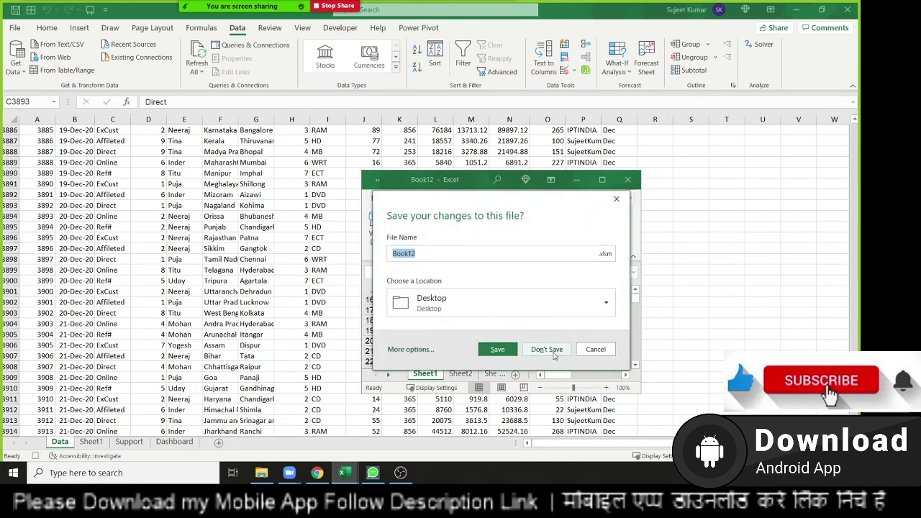
{"action": "left_click", "coordinate": [551, 350]}
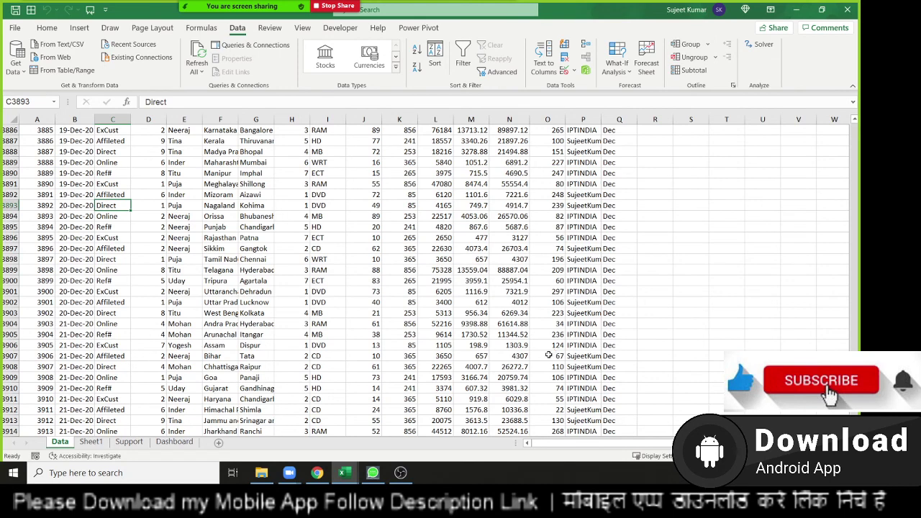
{"action": "key", "text": "super+d"}
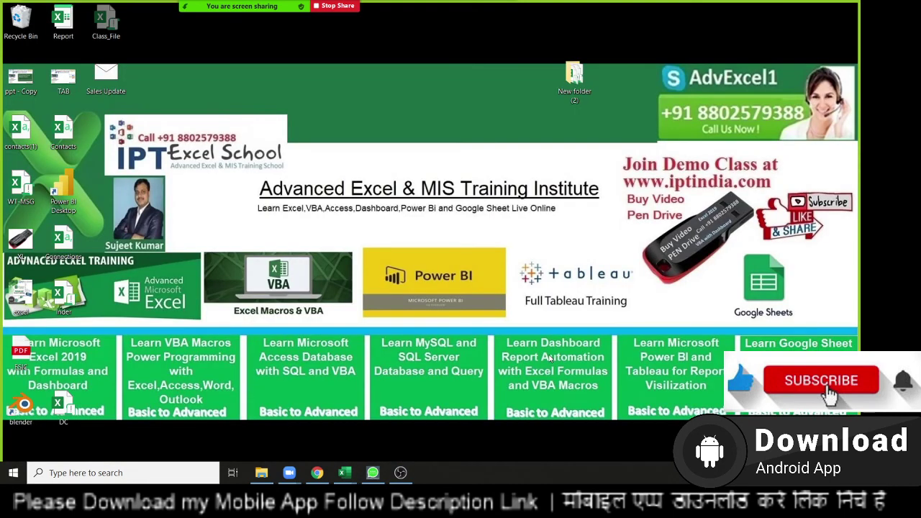